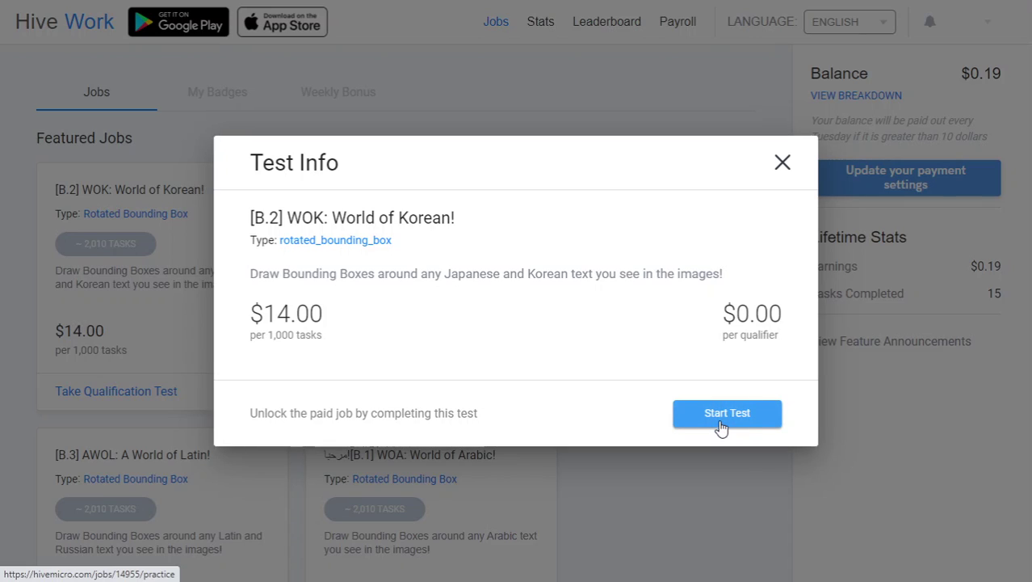
- Start the World of Korean qualification test and read the overview page of its instructions
left_click(722, 427)
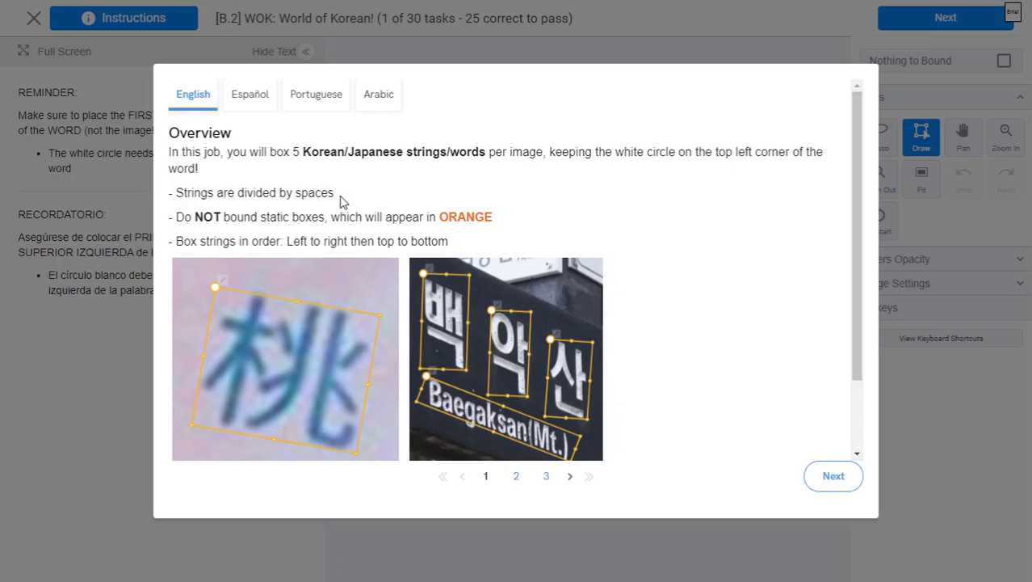
left_click_drag(177, 191, 353, 198)
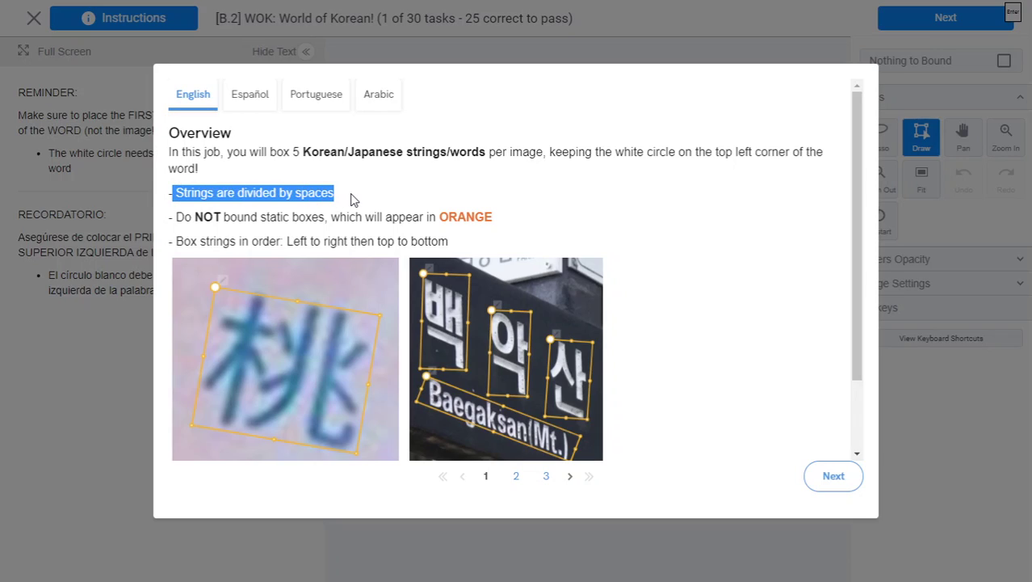
double_click(316, 192)
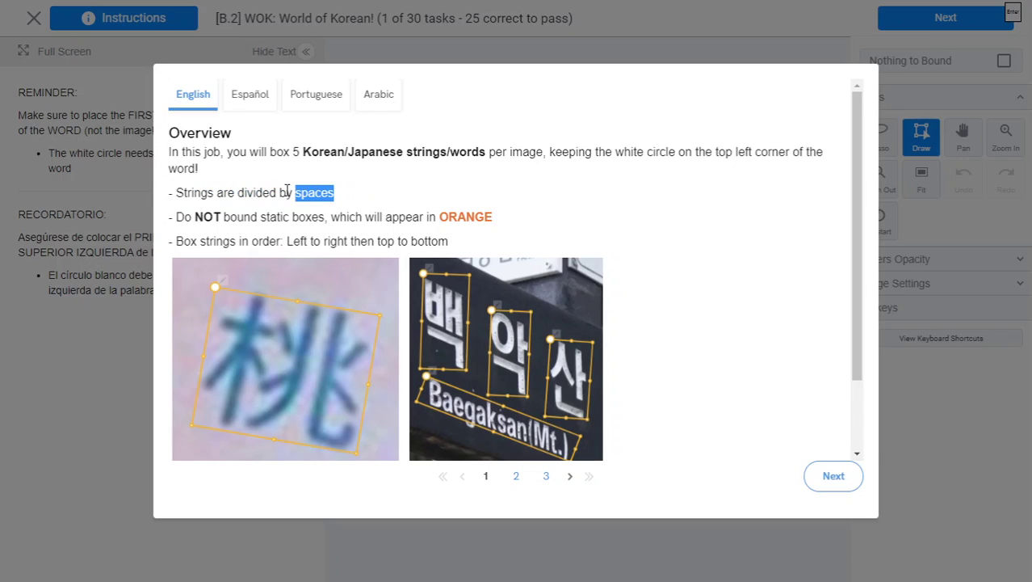
left_click(318, 191)
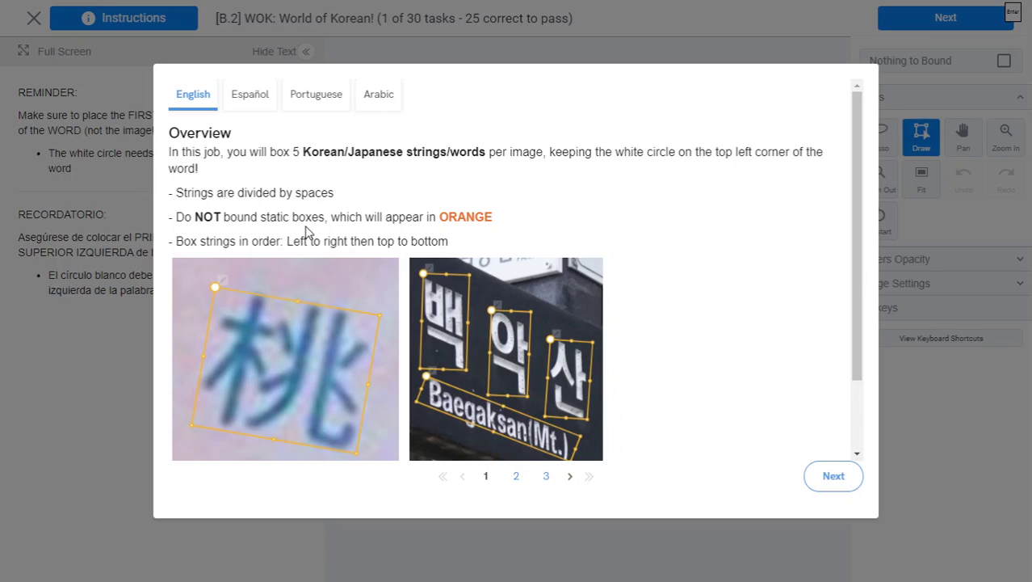
left_click_drag(440, 216, 494, 216)
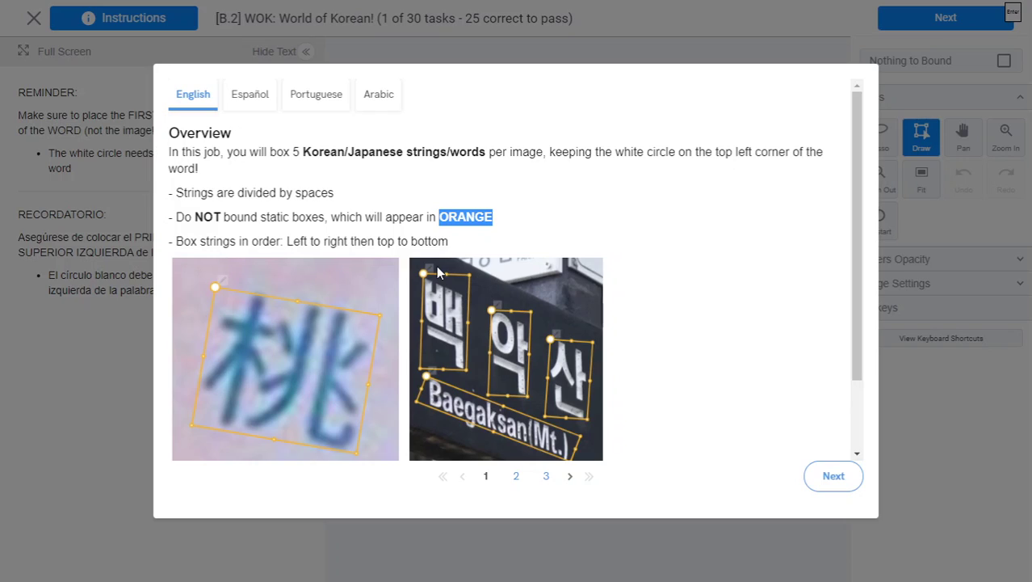
scroll(450, 436, "down", 3)
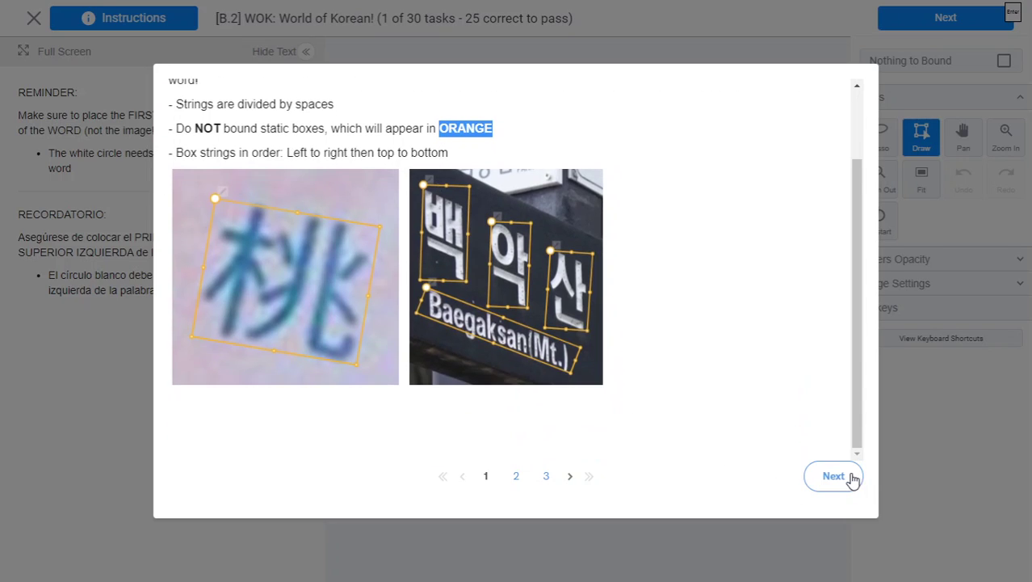
- Read the remaining instruction pages on drawing rotated bounding boxes and the tips, and start the section test
left_click(848, 477)
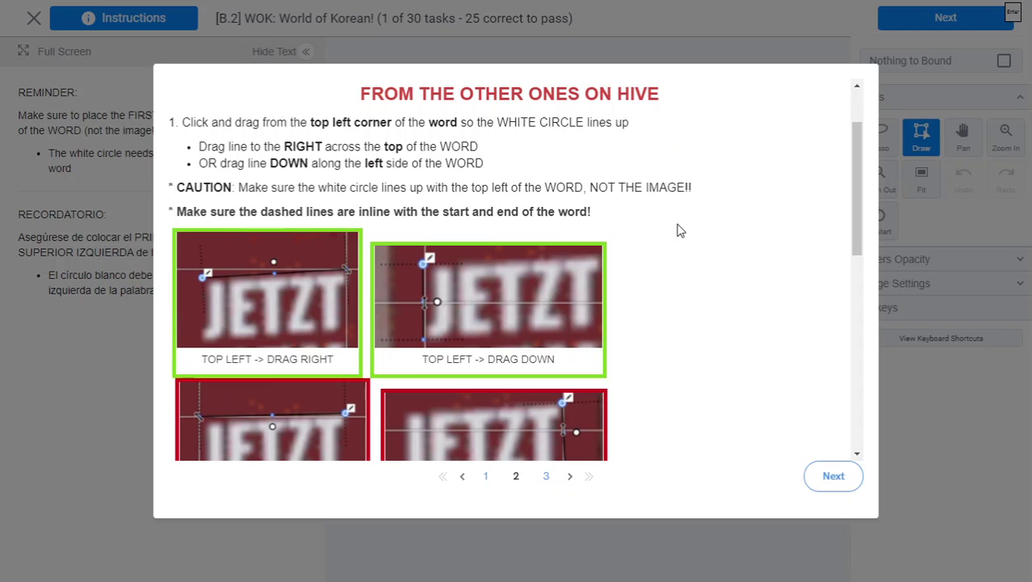
scroll(701, 270, "down", 6)
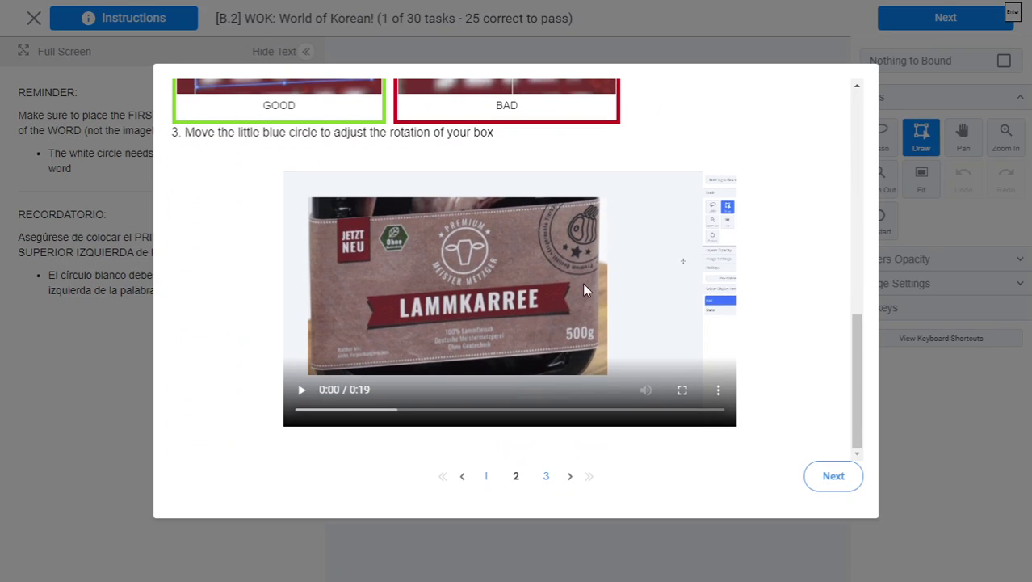
left_click(820, 479)
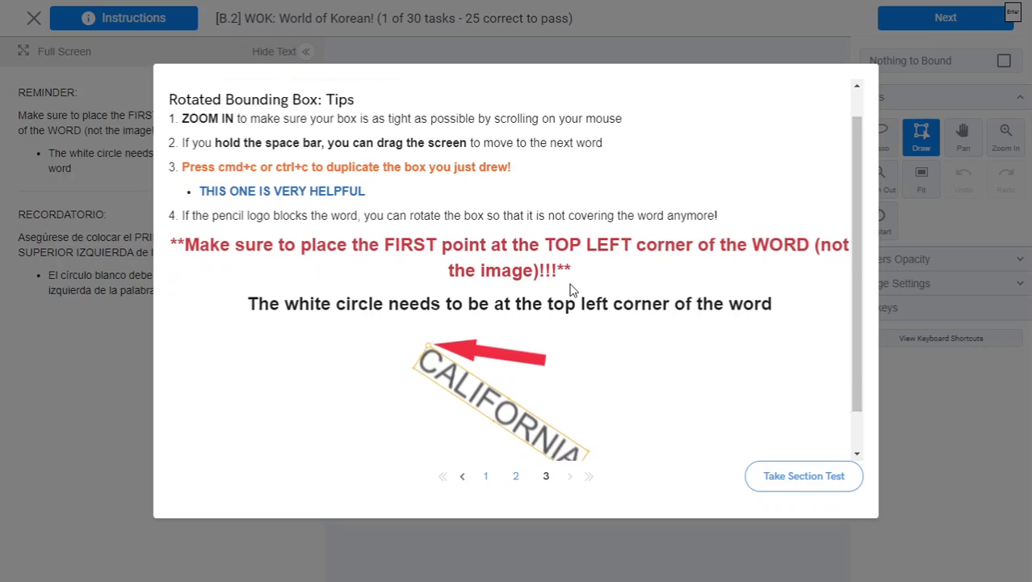
scroll(412, 332, "down", 1)
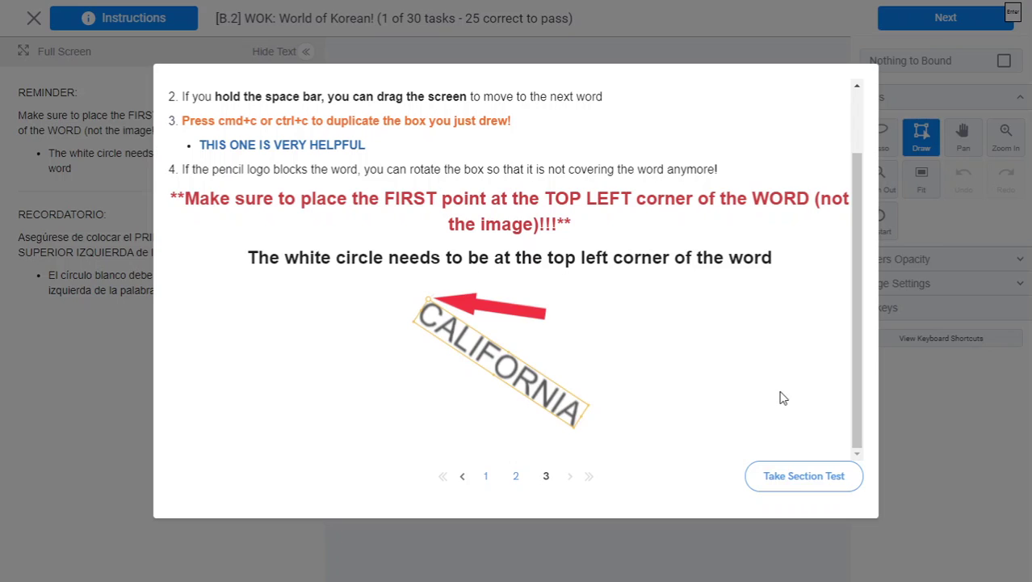
left_click(808, 476)
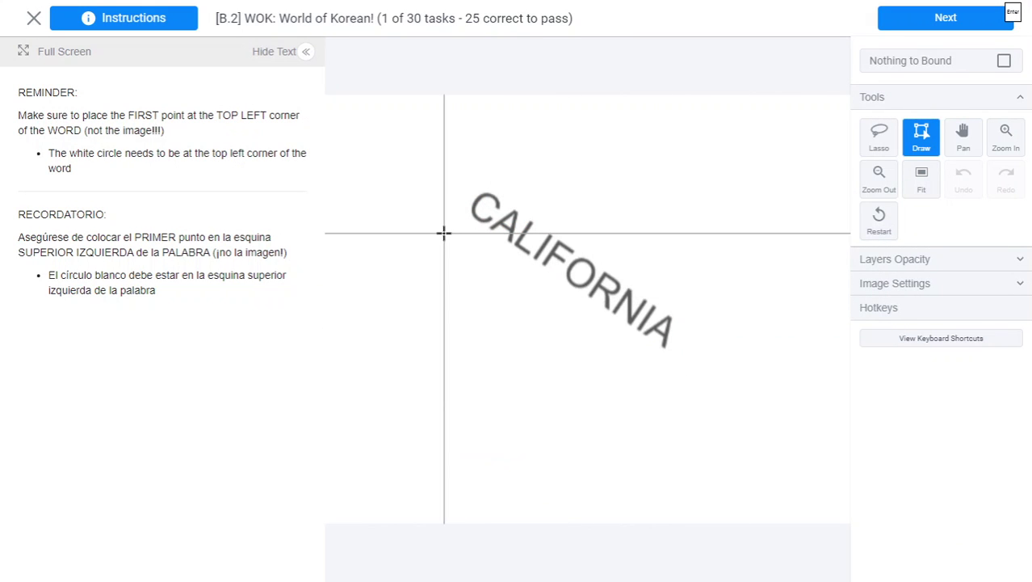
- Hide the reminder text beside the CALIFORNIA image
left_click(306, 51)
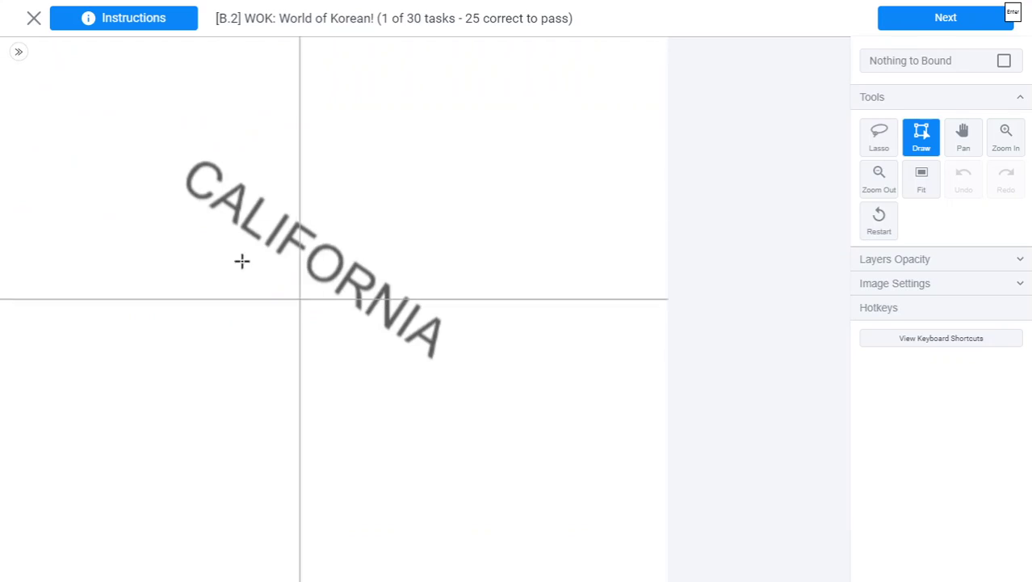
scroll(240, 260, "up", 4)
scroll(309, 170, "down", 2)
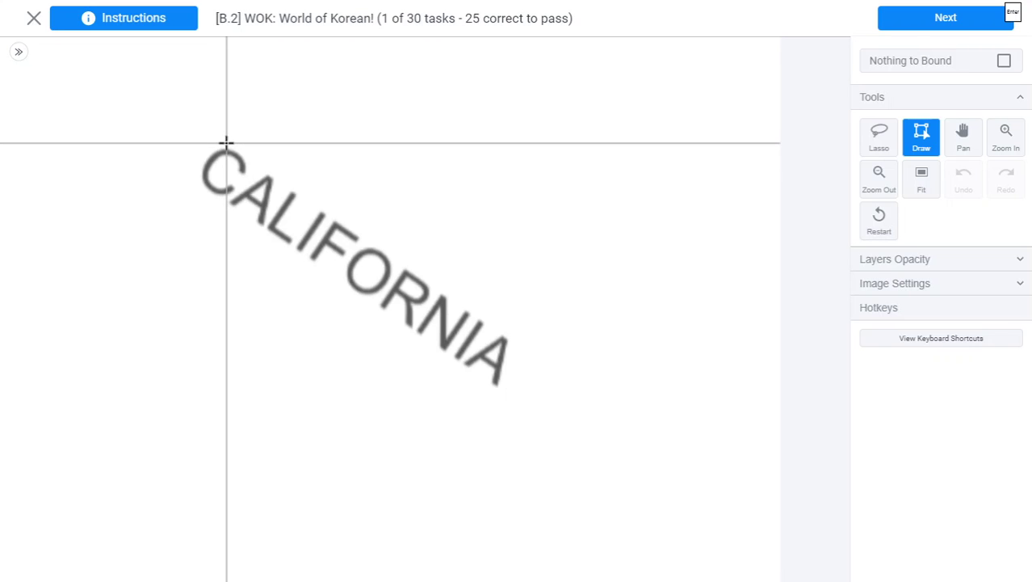
left_click(225, 141)
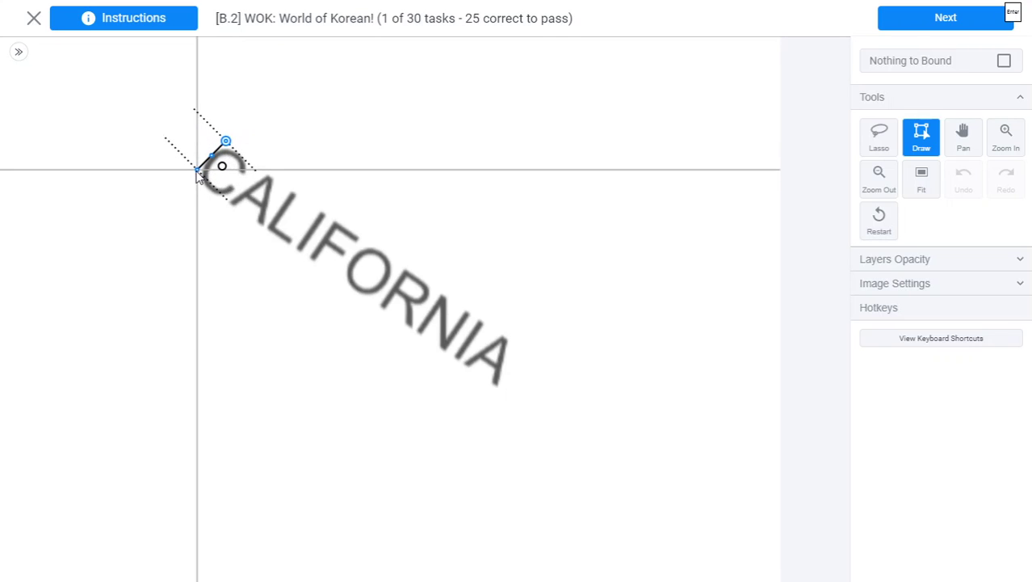
left_click(196, 173)
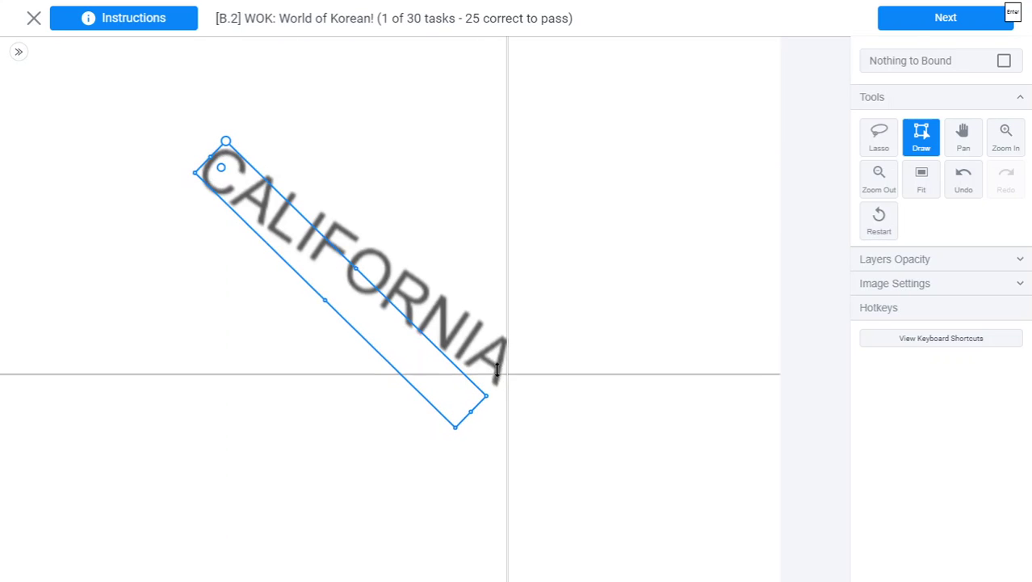
left_click(506, 373)
left_click_drag(221, 168, 196, 182)
left_click_drag(332, 259, 346, 230)
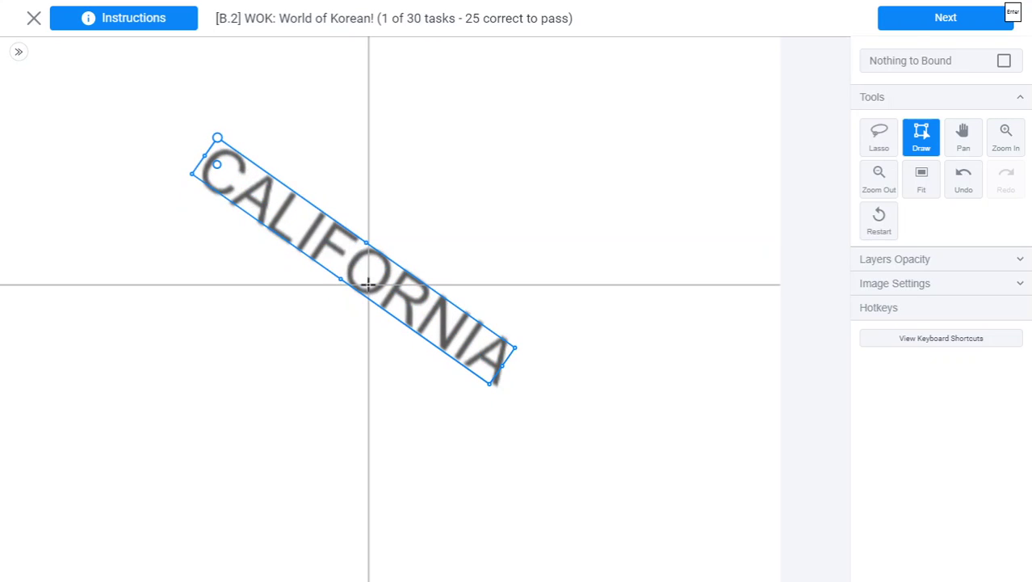
key("Delete")
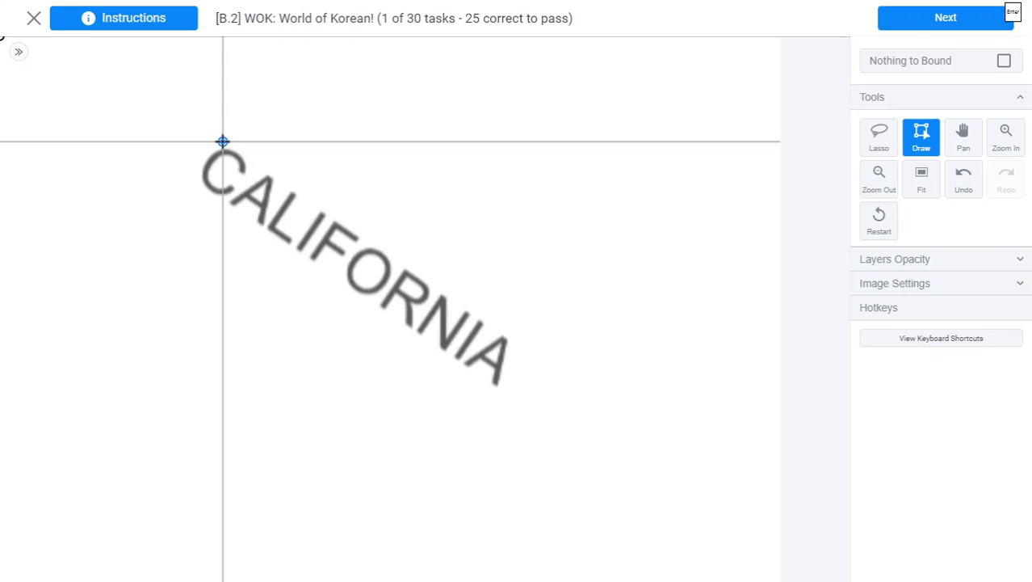
- Draw a tight rotated bounding box around CALIFORNIA with its white circle at the word's top-left corner, submit it and continue to task 2
left_click(516, 342)
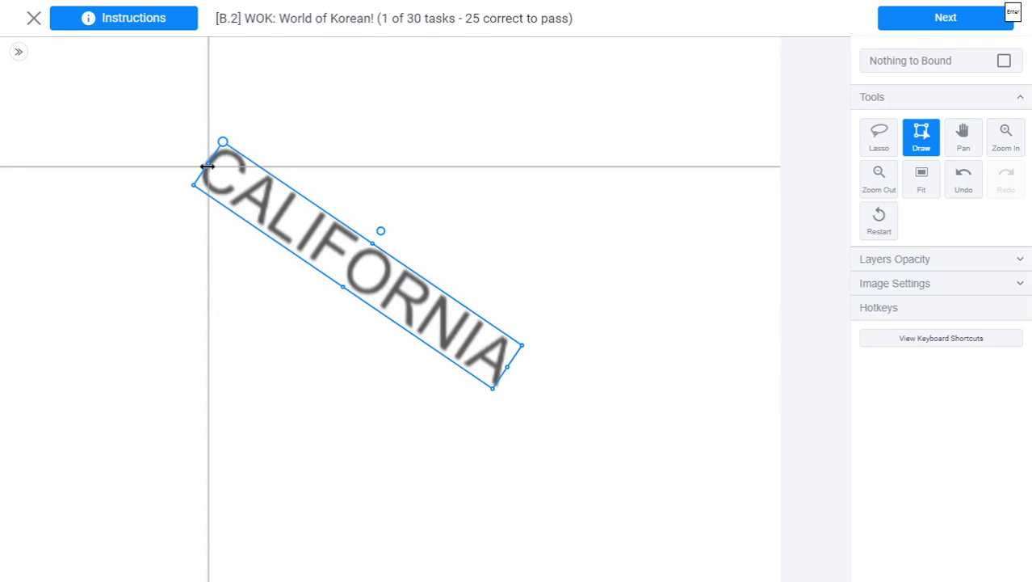
left_click_drag(207, 166, 204, 165)
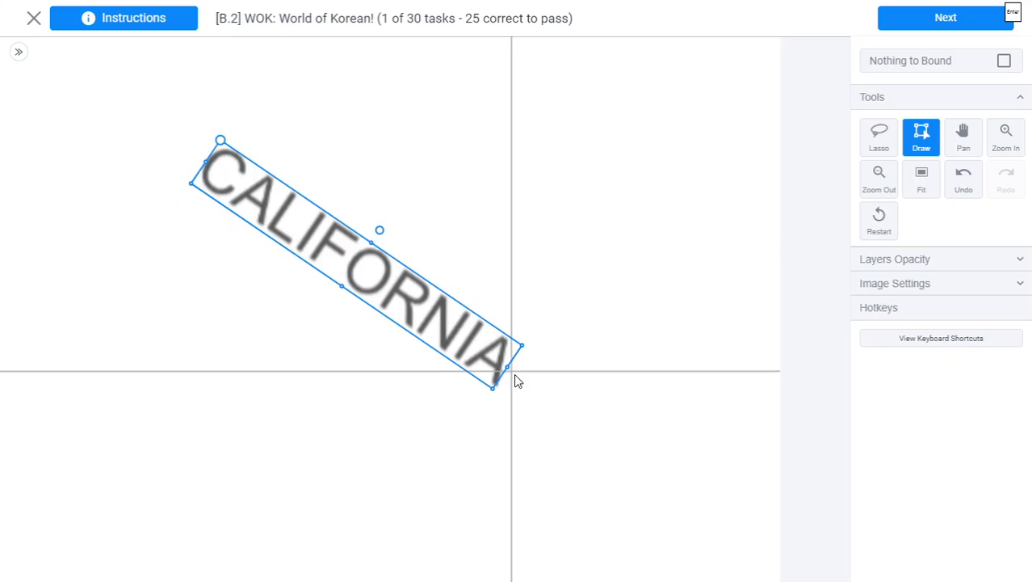
scroll(514, 375, "up", 4)
left_click_drag(497, 353, 502, 355)
scroll(500, 354, "down", 4)
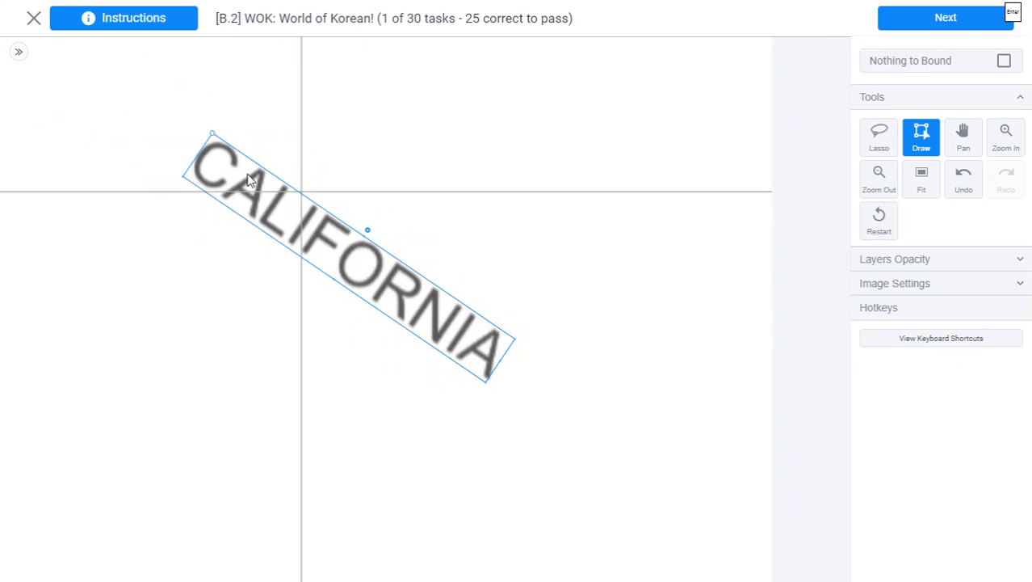
left_click(249, 179)
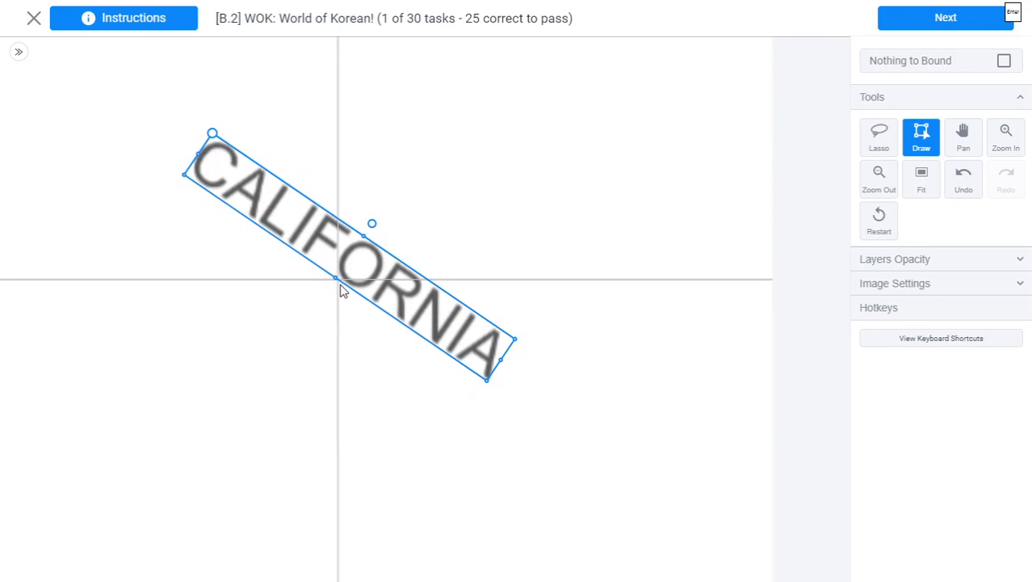
scroll(267, 297, "down", 2)
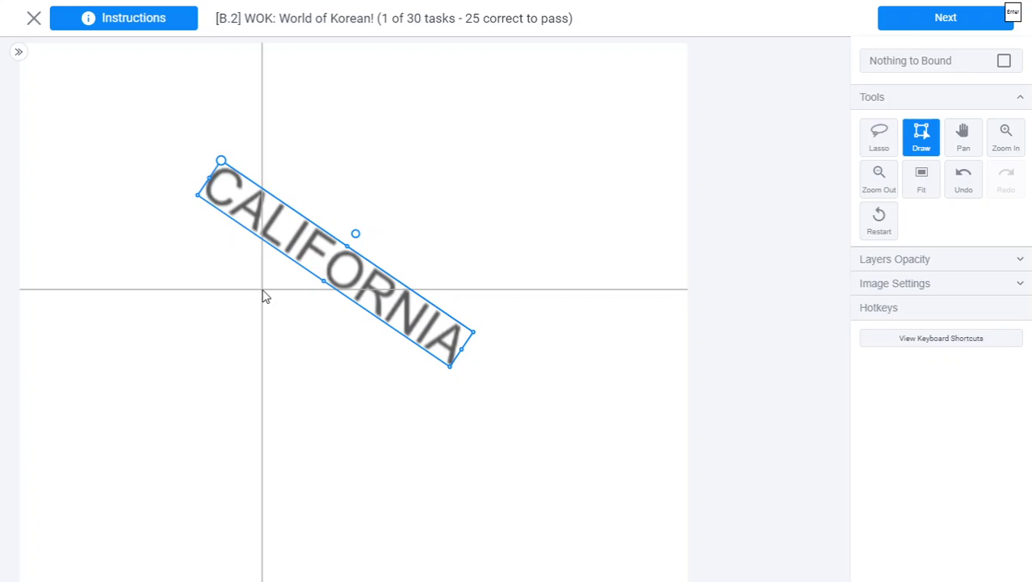
key("Return")
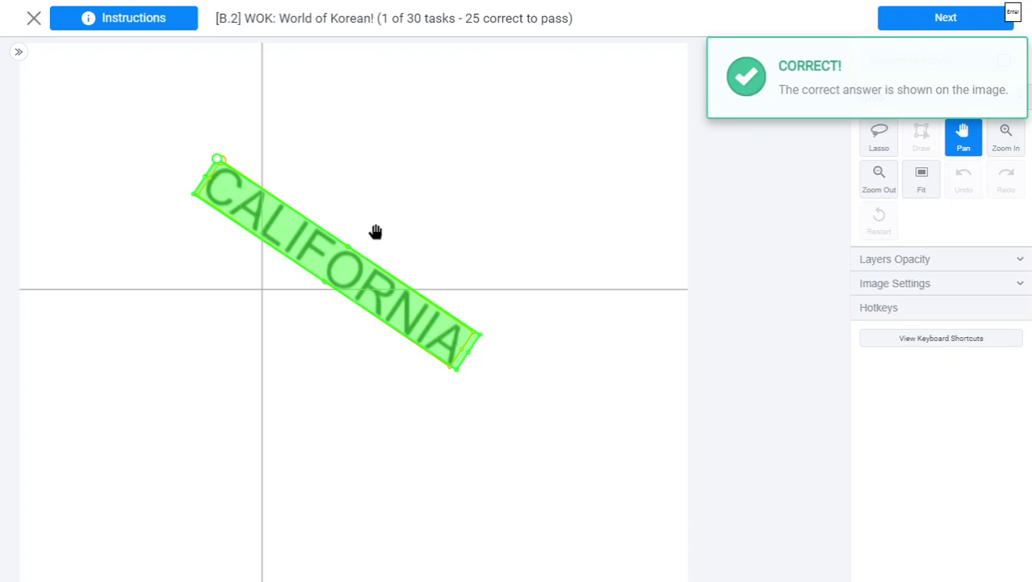
key("Return")
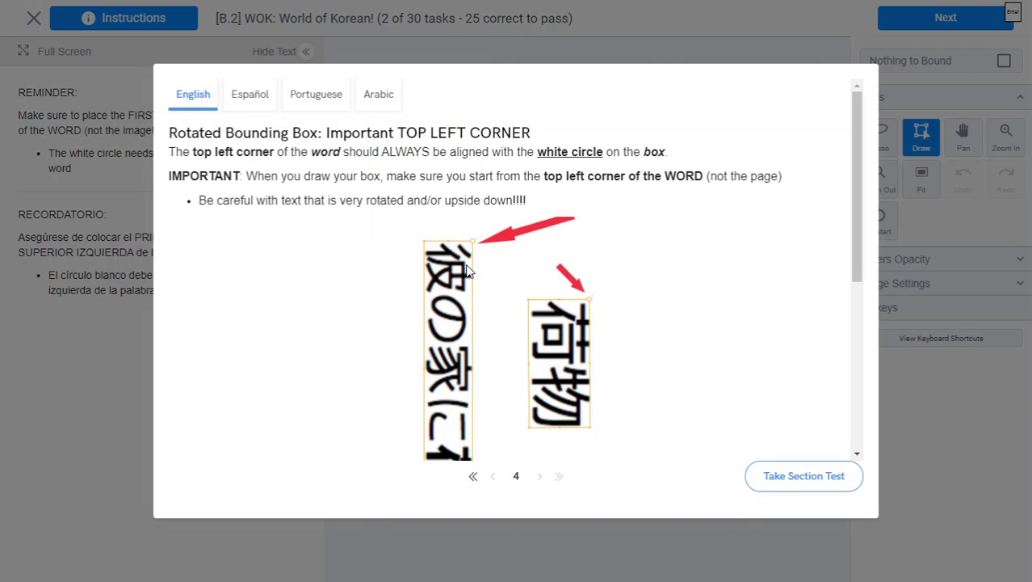
- Read the instructions on aligning the white circle with the word's top-left corner and start the section test
scroll(623, 314, "down", 5)
scroll(625, 312, "up", 5)
scroll(634, 303, "down", 5)
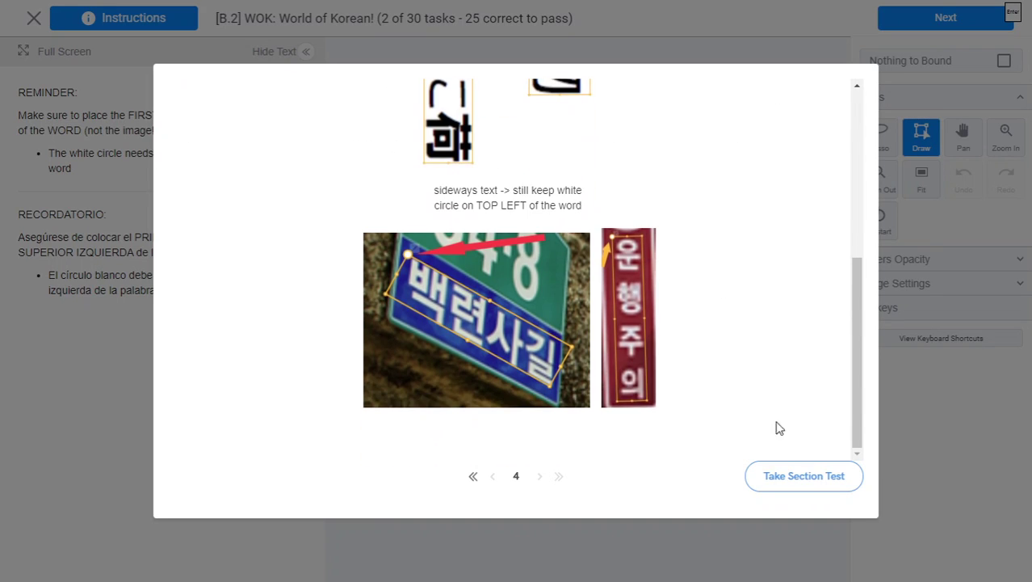
left_click(811, 477)
- Draw a rotated bounding box around the character 桃 on the shirt, starting from the character's top-left corner, and submit it
left_click(304, 52)
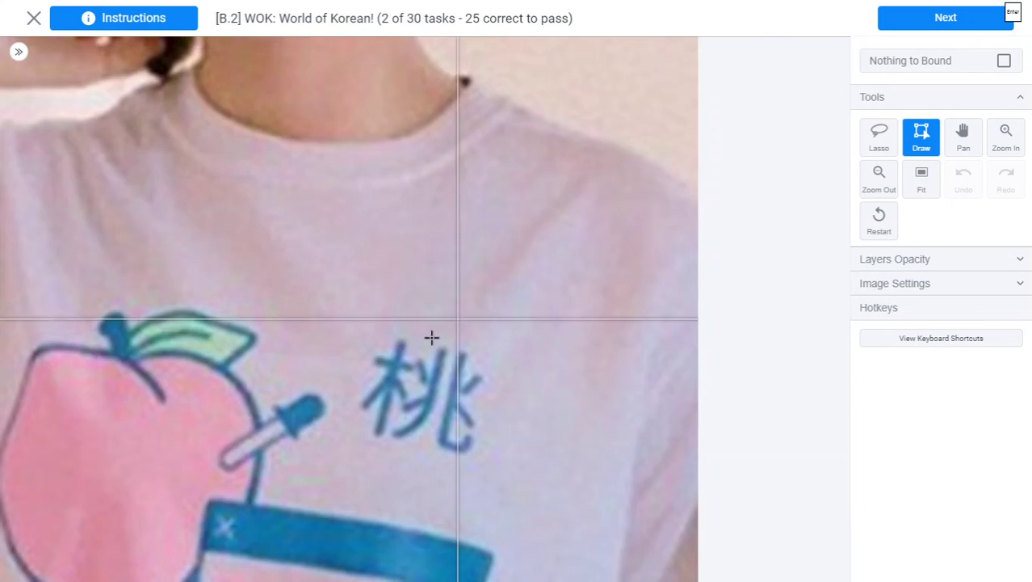
scroll(422, 396, "up", 2)
left_click_drag(426, 395, 433, 217)
left_click(367, 122)
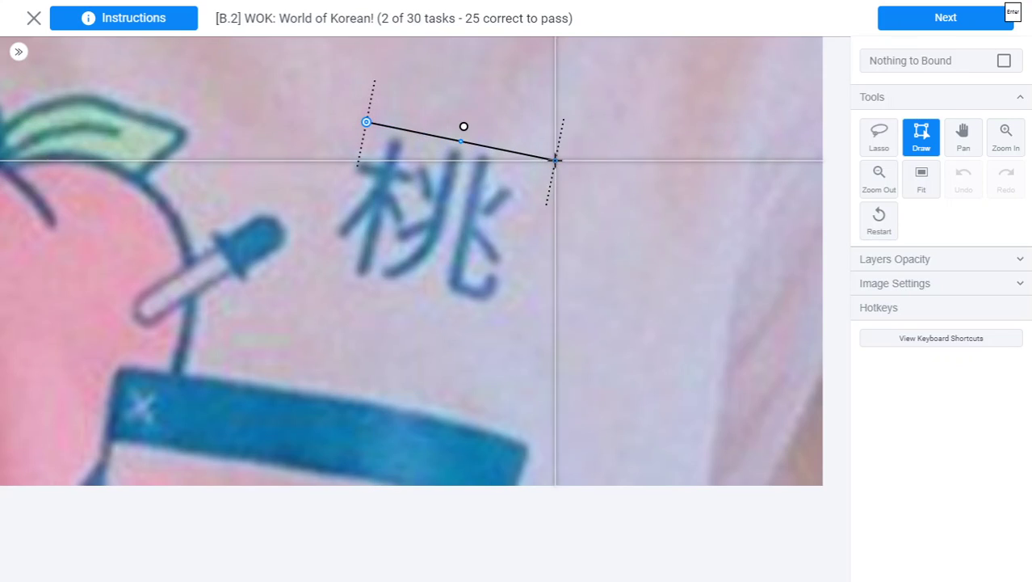
left_click(531, 162)
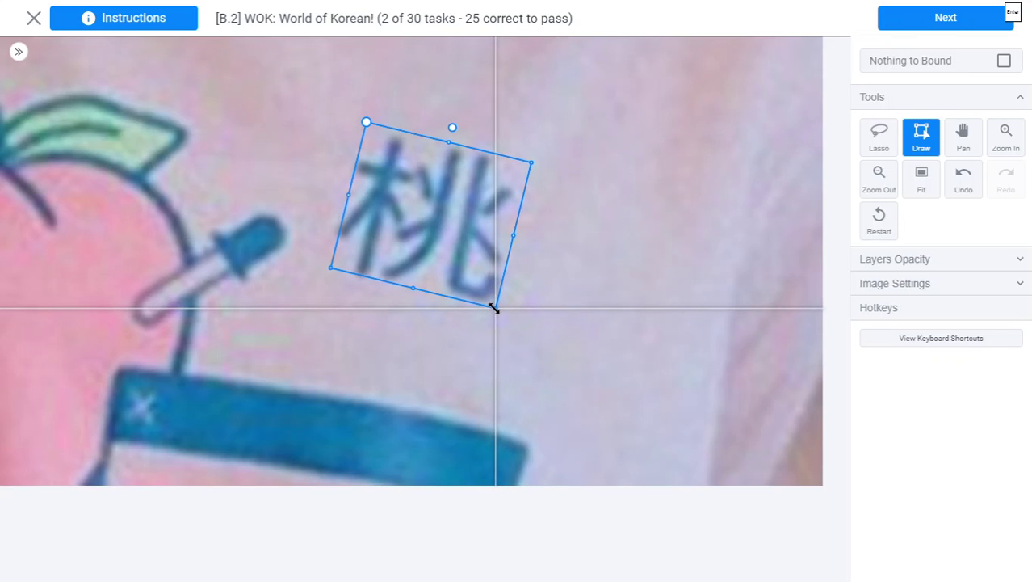
key("Return")
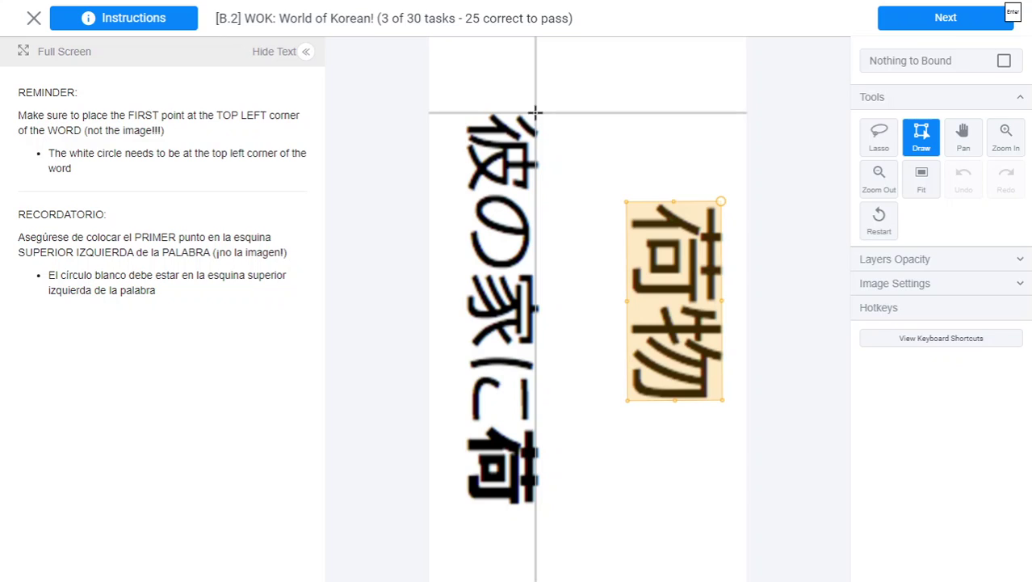
- Draw a bounding box around the unboxed sideways string 彼の家に荷, starting at the word's own top-left corner, and submit it
mouse_move(536, 112)
left_mouse_down()
mouse_move(462, 462)
mouse_move(466, 504)
left_mouse_up()
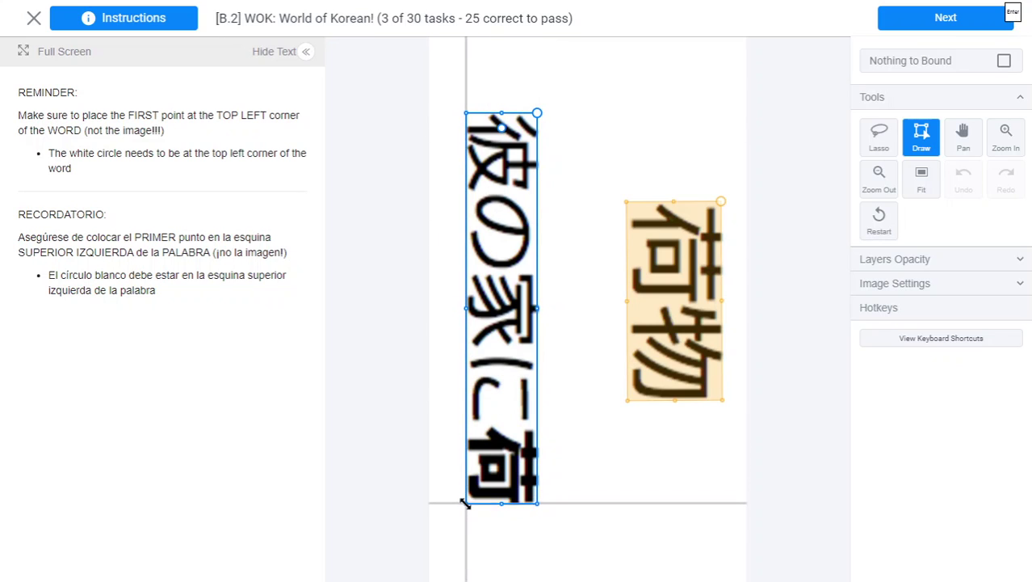
key("Return")
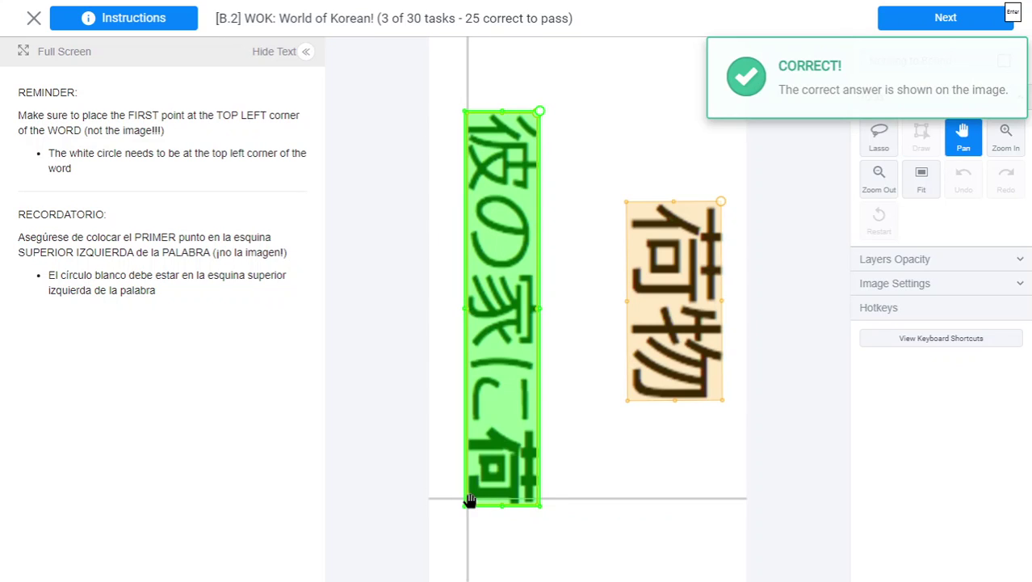
- Read the instructions on rotated versus regular bounding boxes and start the section test for task 4
scroll(742, 392, "down", 2)
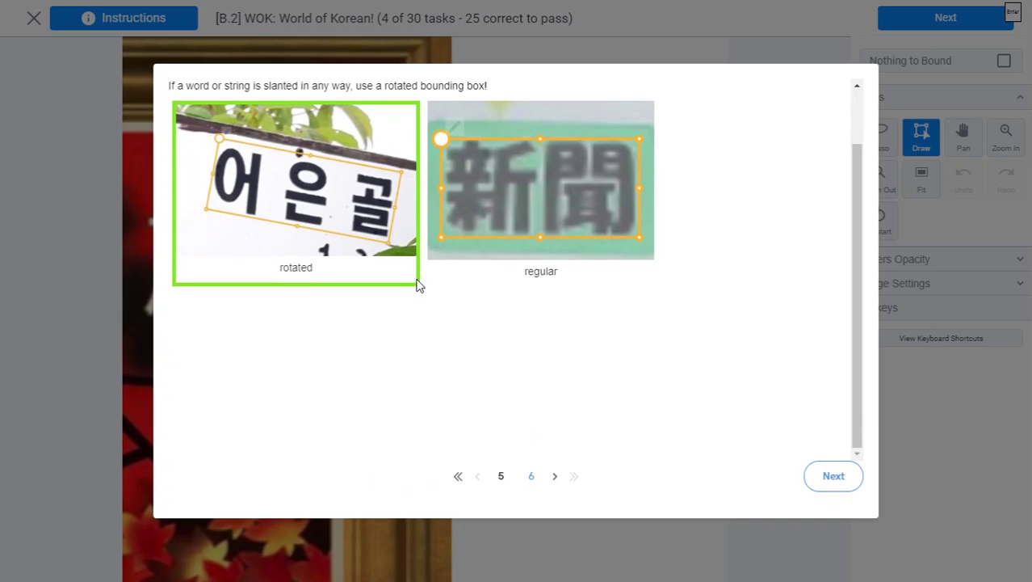
scroll(428, 307, "up", 2)
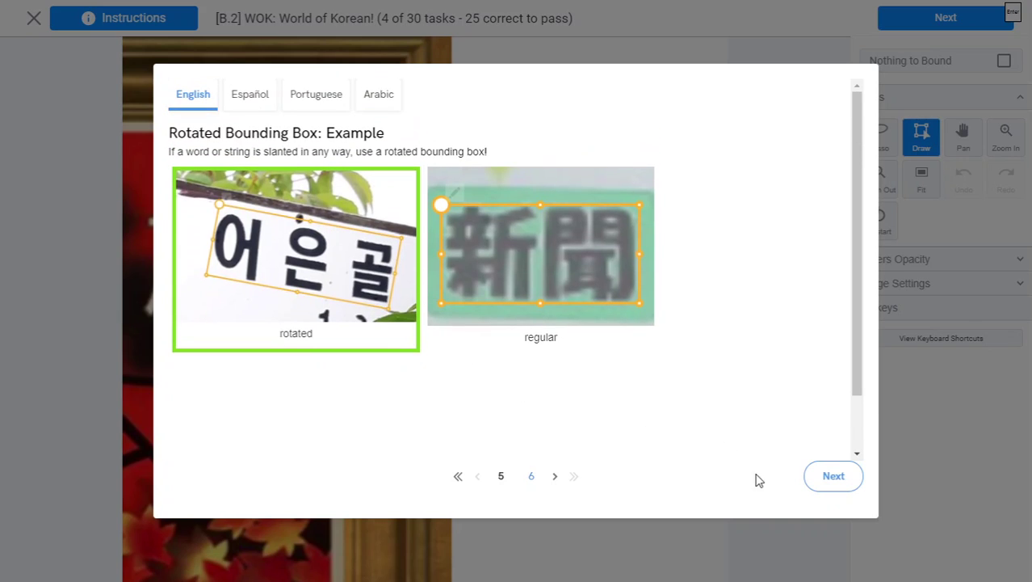
left_click(827, 488)
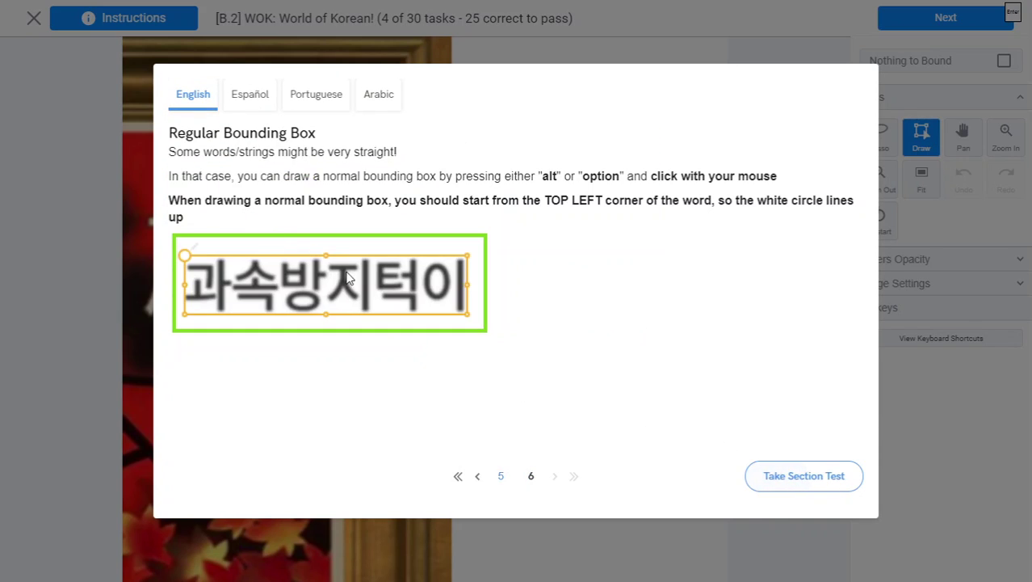
left_click(789, 479)
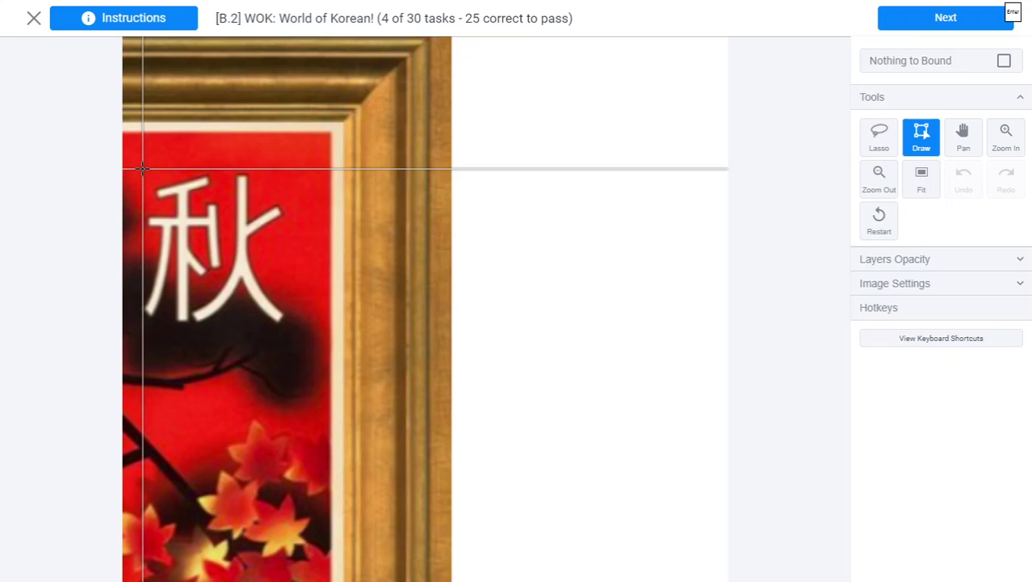
- Draw a bounding box around the character 秋 on the framed picture, starting from its top-left corner, and submit it
left_click_drag(142, 168, 284, 323)
key("Return")
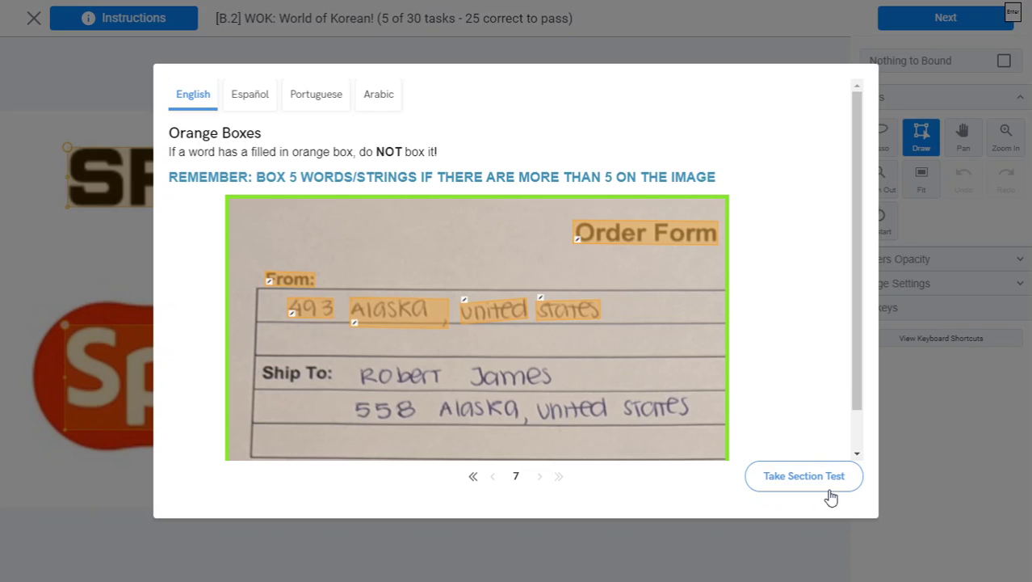
- Start the section test for task 5 and draw a bounding box around the unboxed string 音声メディア
left_click(822, 483)
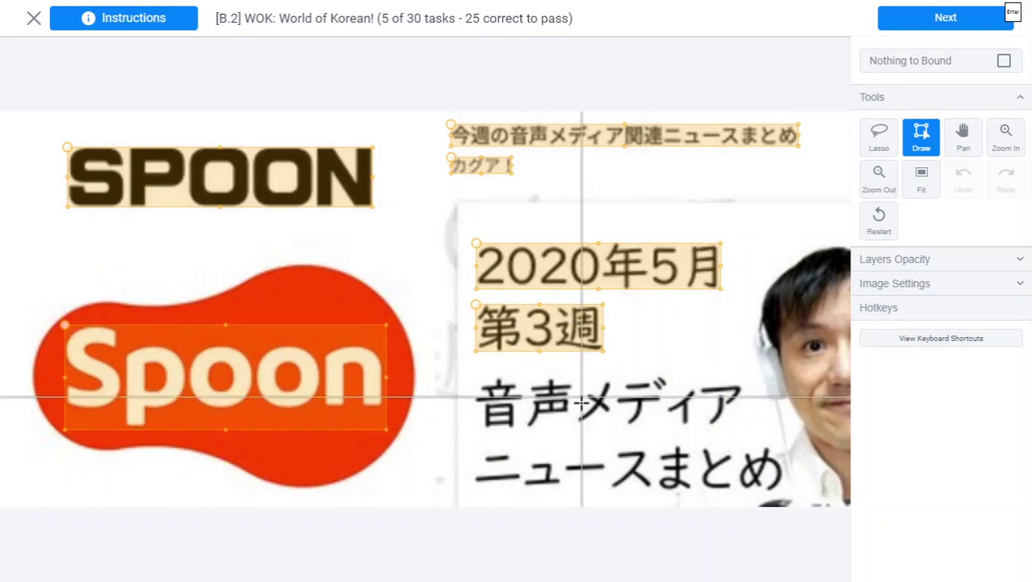
key("space")
left_click_drag(599, 428, 423, 257)
scroll(396, 223, "up", 2)
left_click_drag(394, 224, 307, 132)
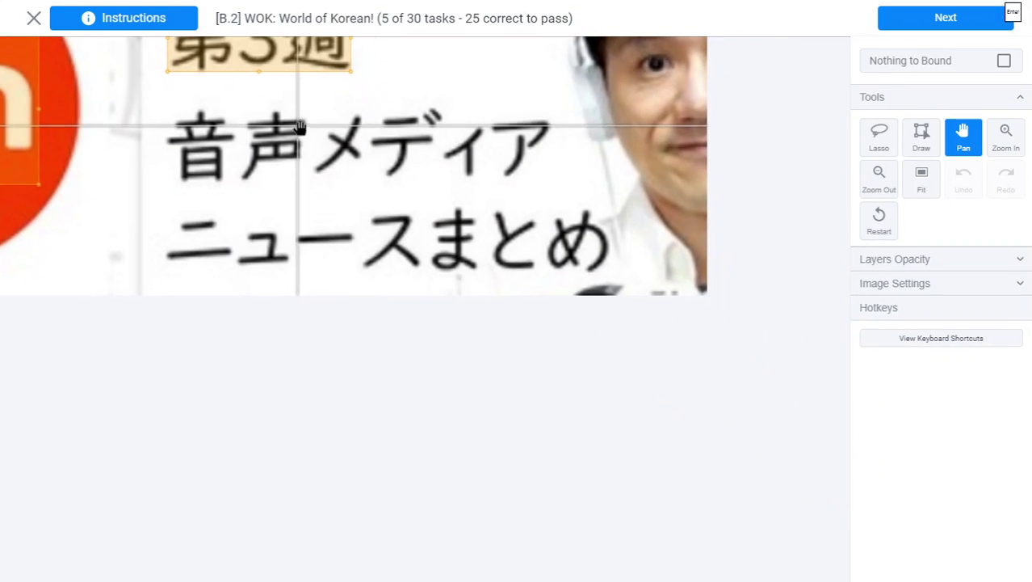
key("space")
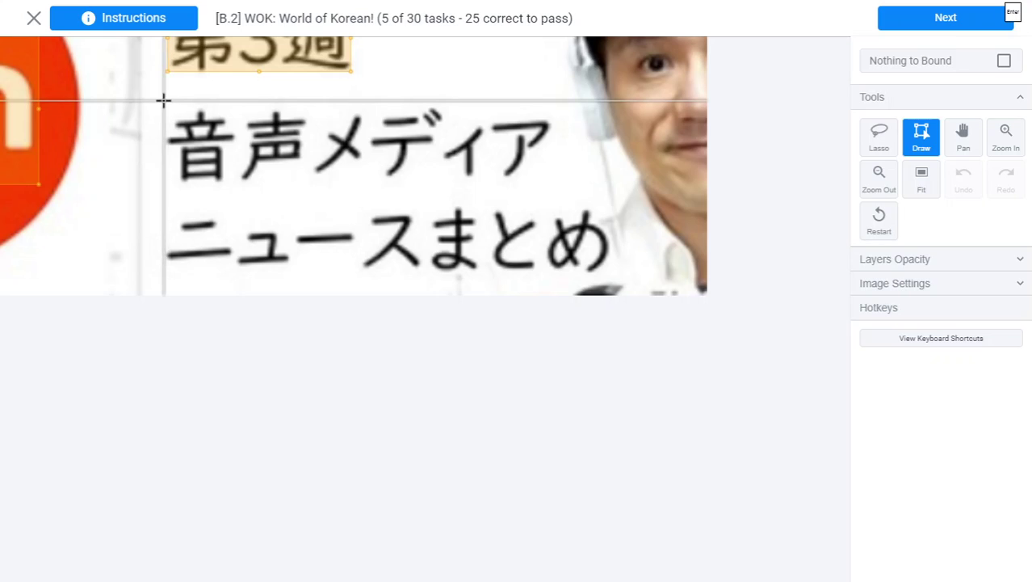
mouse_move(163, 101)
left_mouse_down()
mouse_move(517, 185)
mouse_move(542, 180)
left_mouse_up()
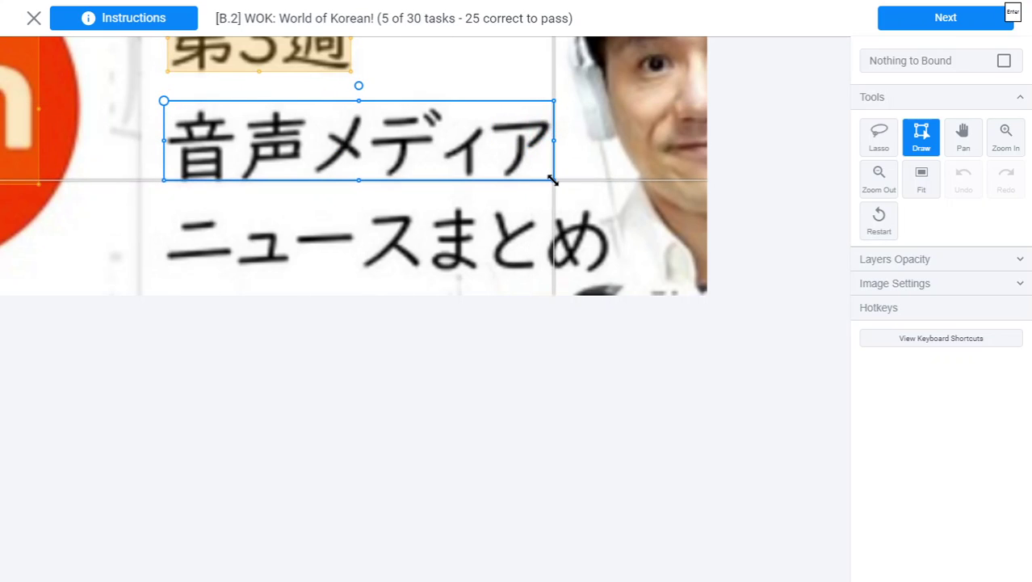
- Draw a bounding box around the string ニュースまとめ and submit task 5
key("space")
left_click_drag(371, 197, 385, 129)
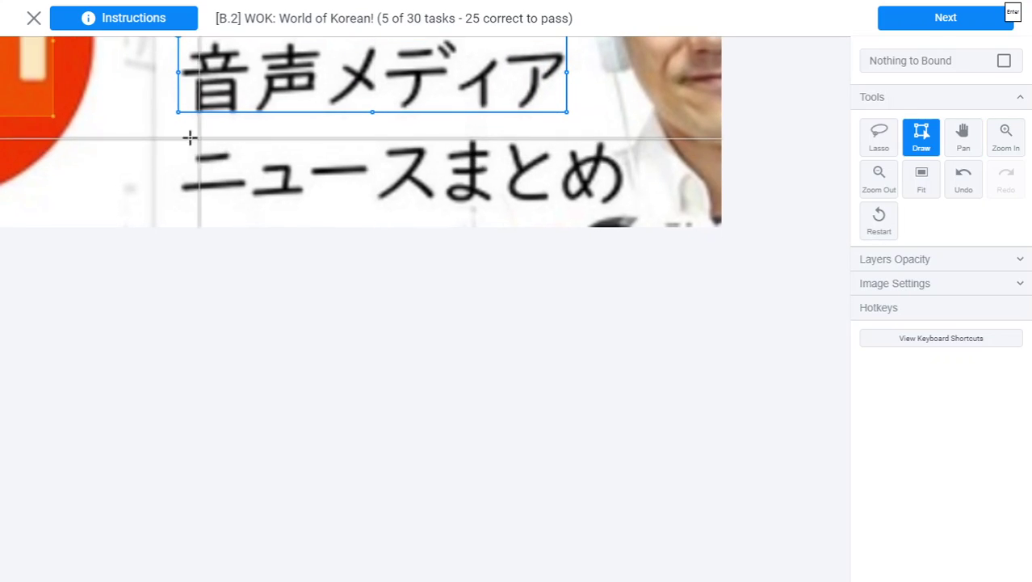
left_click_drag(179, 137, 623, 203)
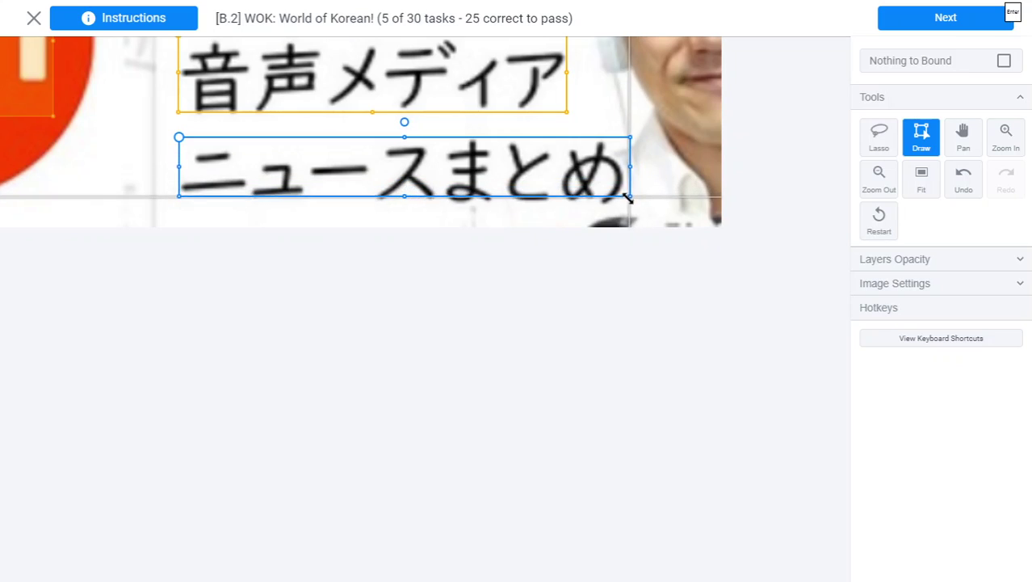
key("Return")
key("Return")
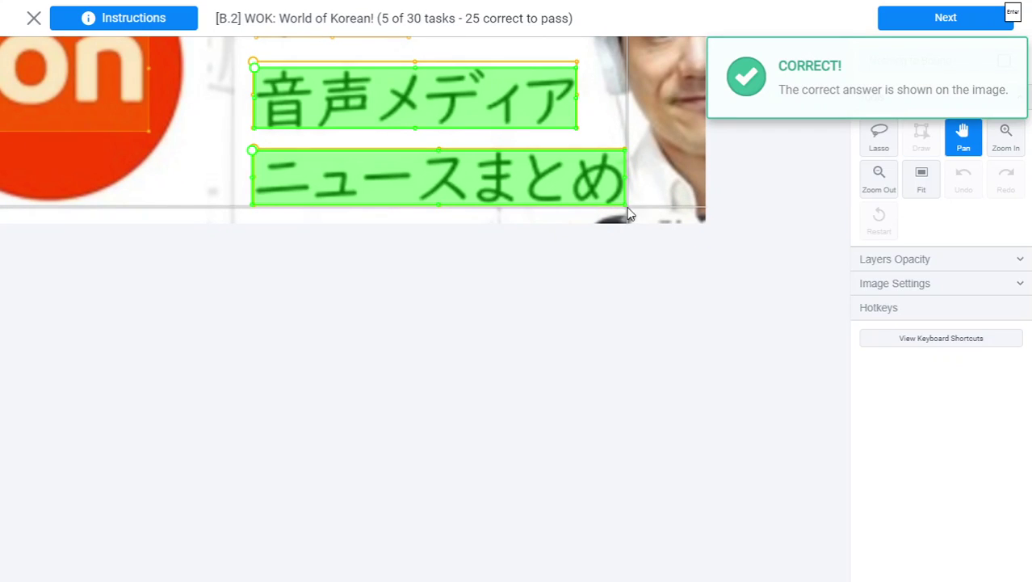
- Advance to task 6, read the instructions on which strings to box, and start its section test
key("Return")
scroll(714, 429, "down", 3)
scroll(587, 247, "up", 3)
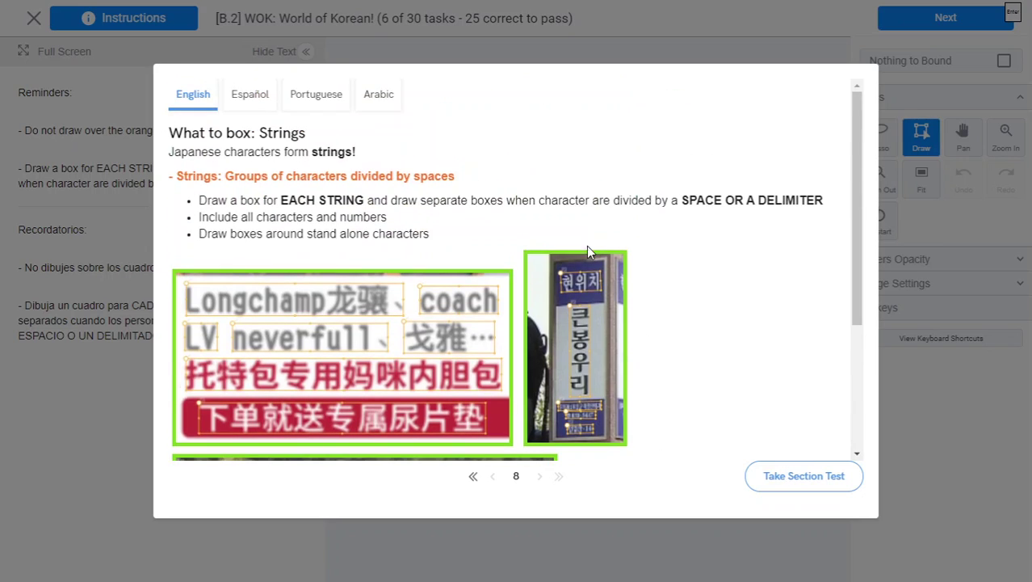
left_click(792, 477)
- Hide the reminder text and draw separate bounding boxes around the spaced characters う and 峠 on the sign
left_click(308, 52)
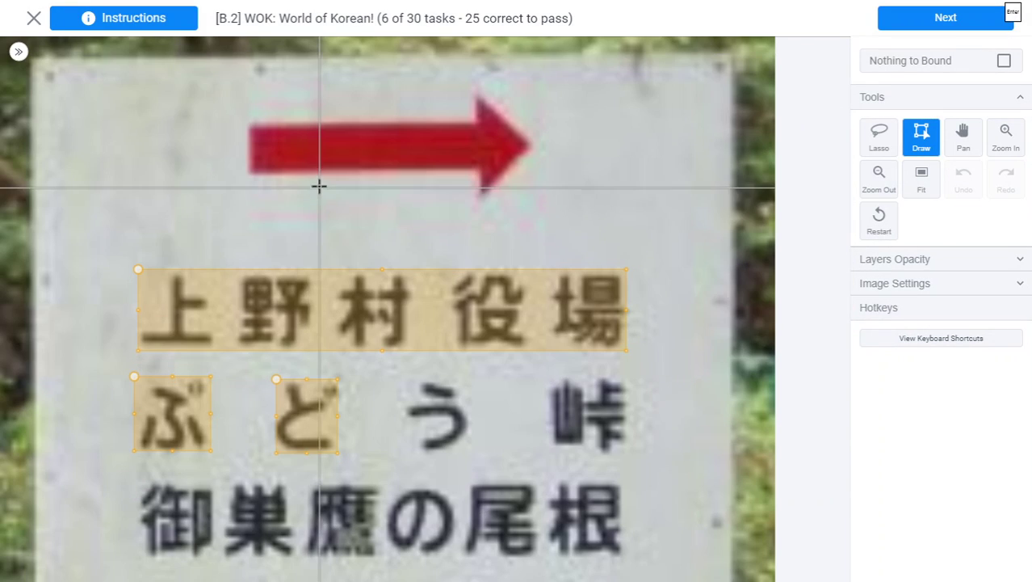
key("h")
scroll(279, 269, "up", 3)
key("d")
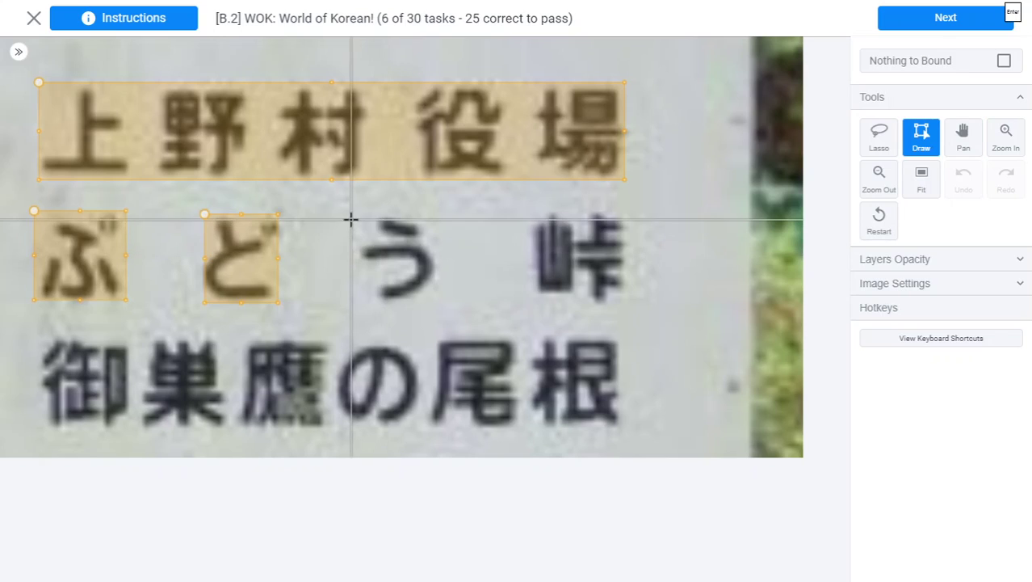
mouse_move(353, 214)
left_mouse_down()
mouse_move(403, 293)
mouse_move(435, 302)
left_mouse_up()
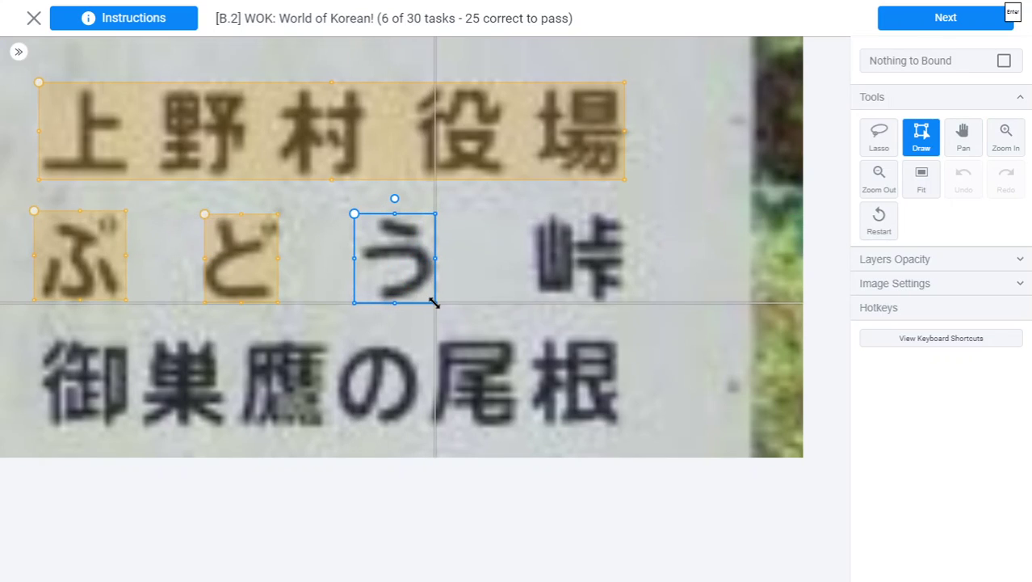
left_click_drag(533, 213, 627, 305)
- Draw one bounding box around the string 御巣鷹の尾根 on the sign's last line and submit task 6
key("h")
left_click_drag(329, 357, 366, 288)
key("d")
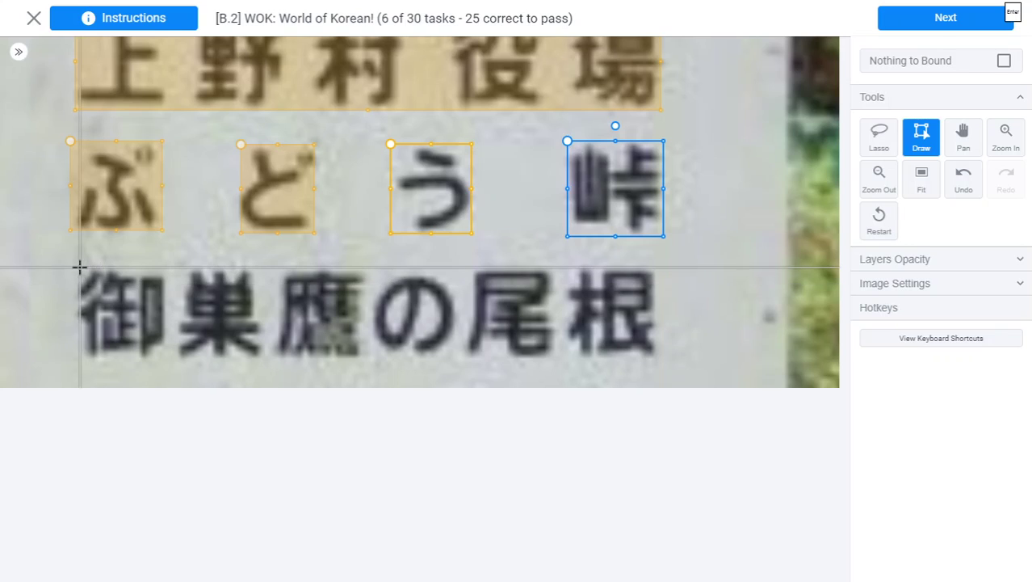
left_click_drag(75, 267, 656, 357)
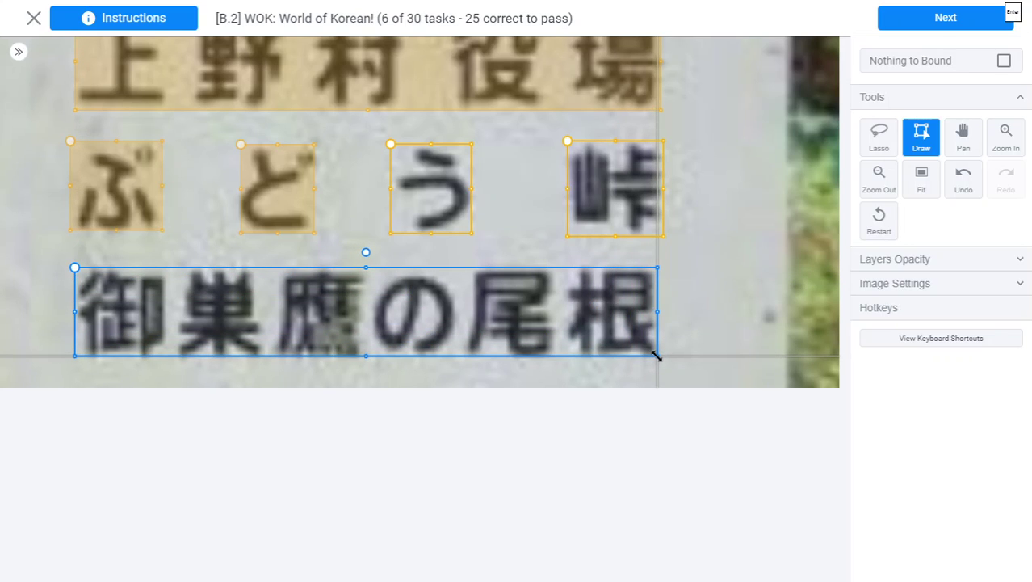
key("Return")
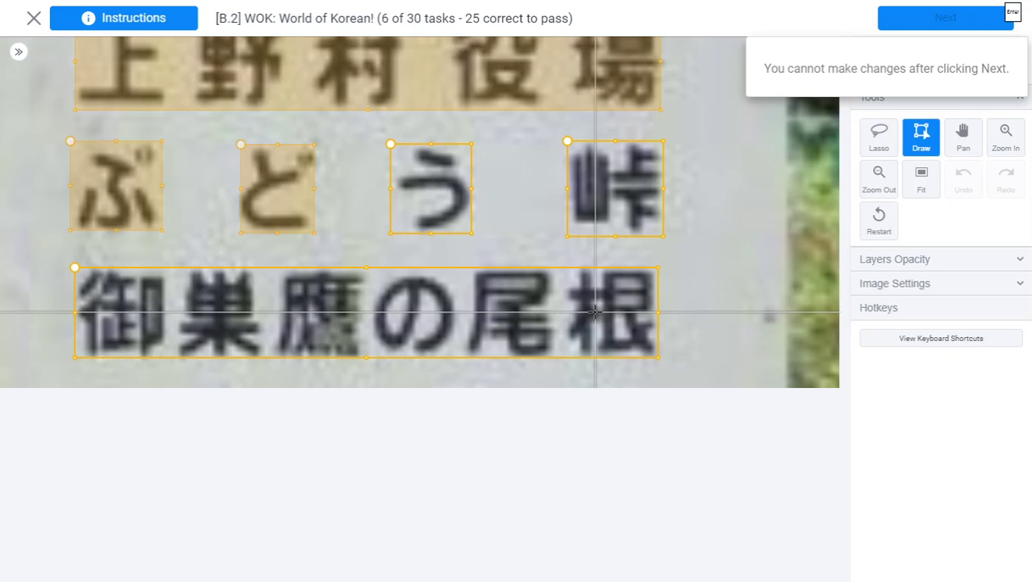
key("Return")
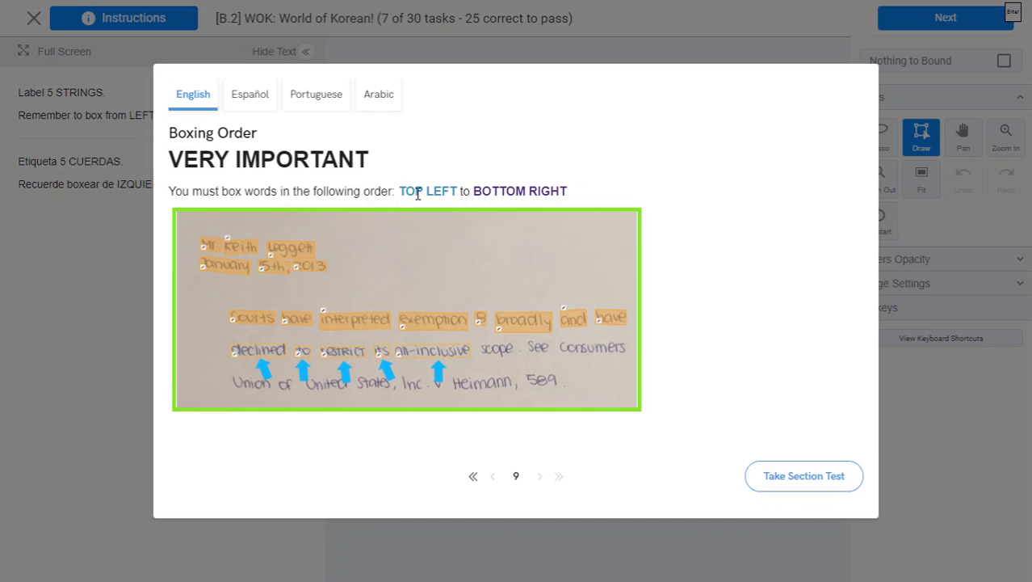
- Start the section test for task 7, hide the reminder text, and box the label 屋根 on the house diagram
left_click(808, 475)
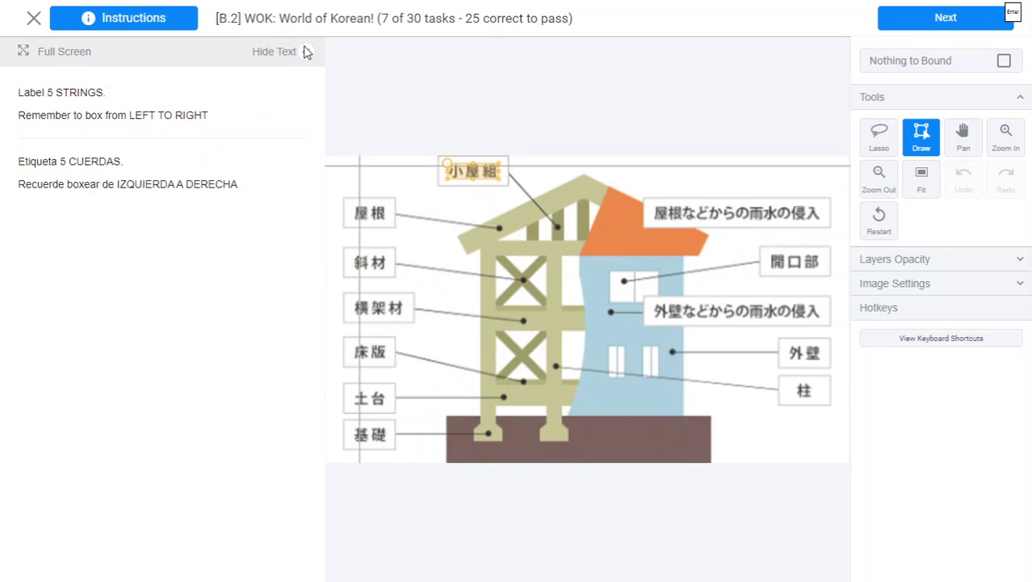
left_click(307, 52)
scroll(22, 113, "up", 8)
key("h")
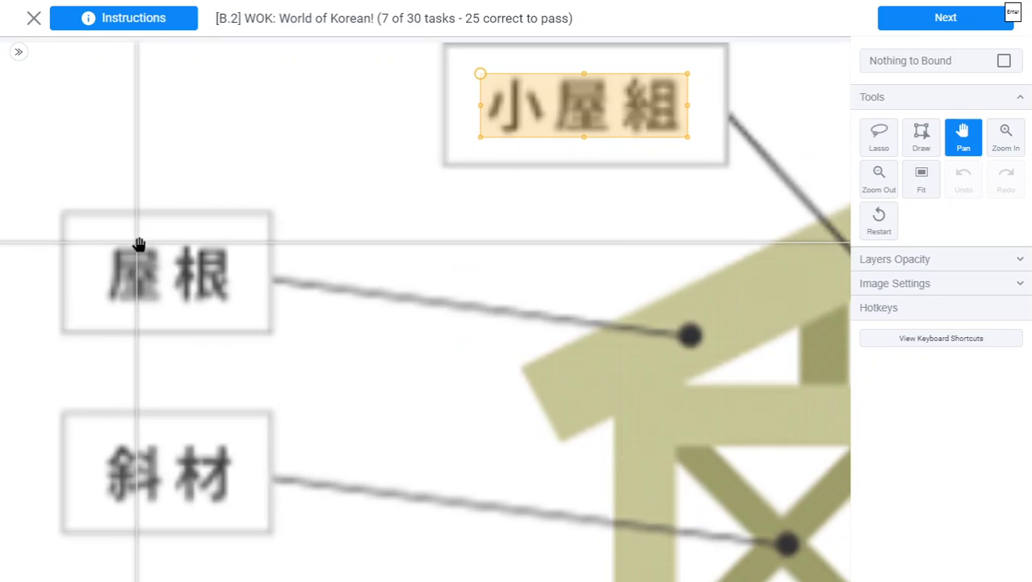
key("d")
mouse_move(101, 242)
left_mouse_down()
mouse_move(198, 272)
mouse_move(238, 297)
left_mouse_up()
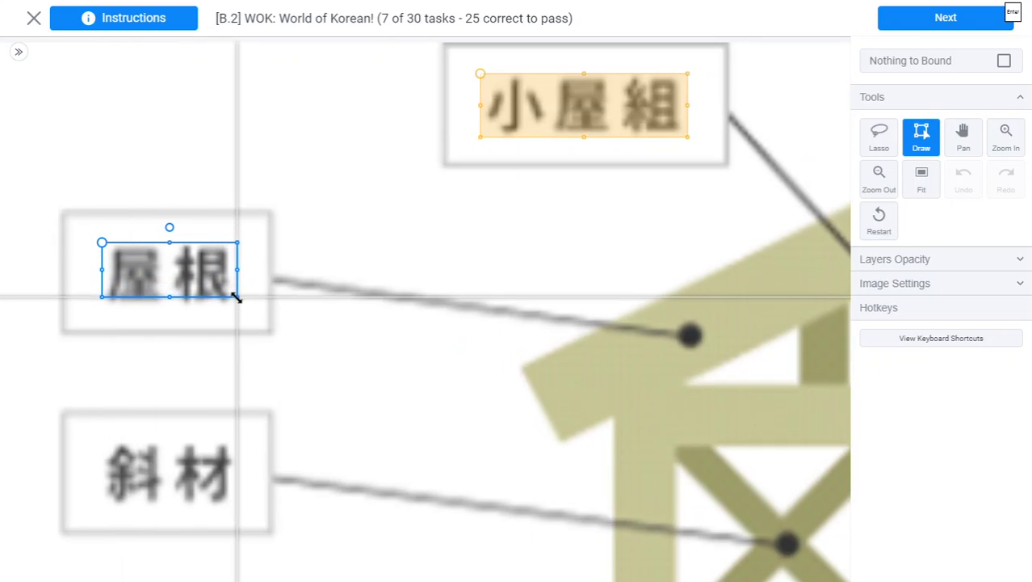
- Draw a bounding box around the label 斜材 below 屋根 on the house diagram
key("h")
left_click_drag(233, 339, 306, 109)
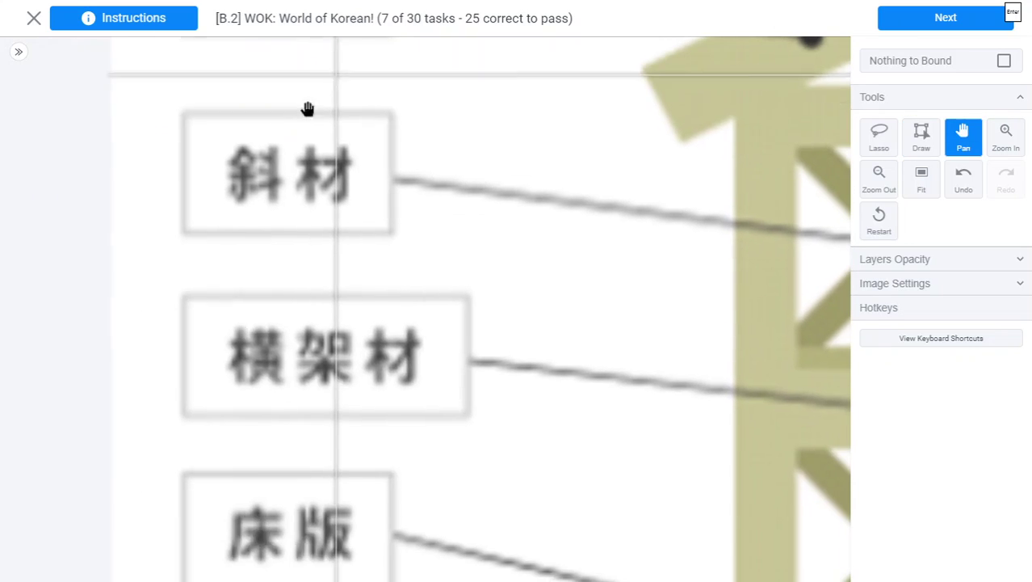
key("d")
left_click_drag(223, 143, 350, 208)
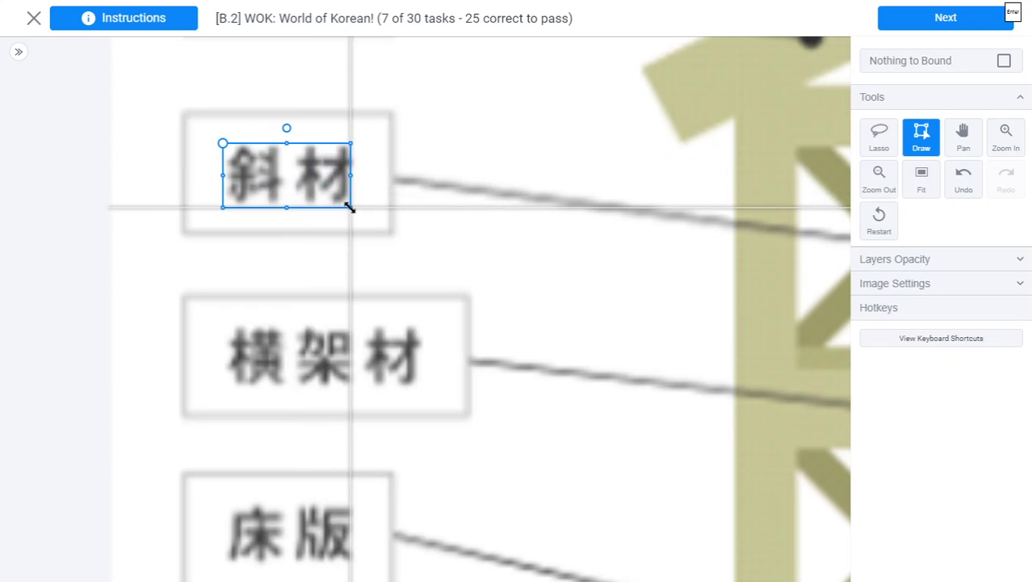
- Draw a bounding box around the label 横架材 below 斜材 on the house diagram
key("h")
left_click_drag(308, 343, 279, 251)
key("d")
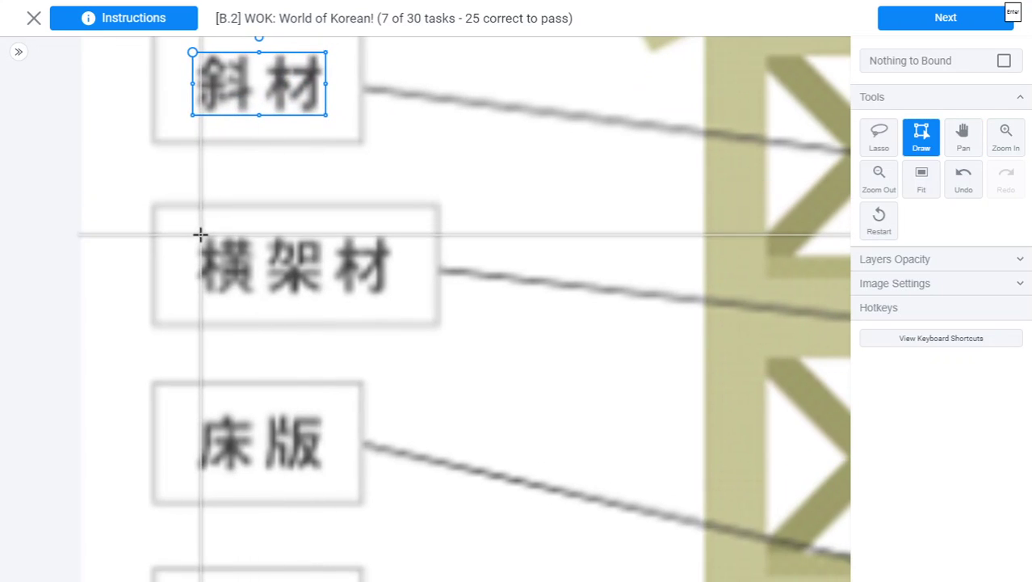
left_click_drag(195, 229, 396, 298)
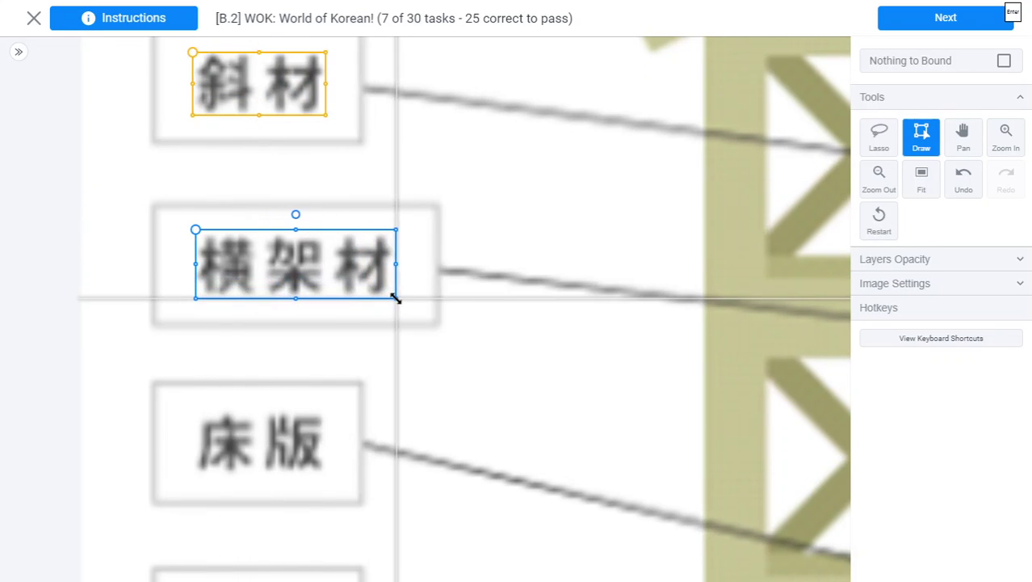
- Draw a bounding box around the long label 屋根などからの雨水の侵入 beside the orange roof
key("h")
scroll(352, 357, "down", 3)
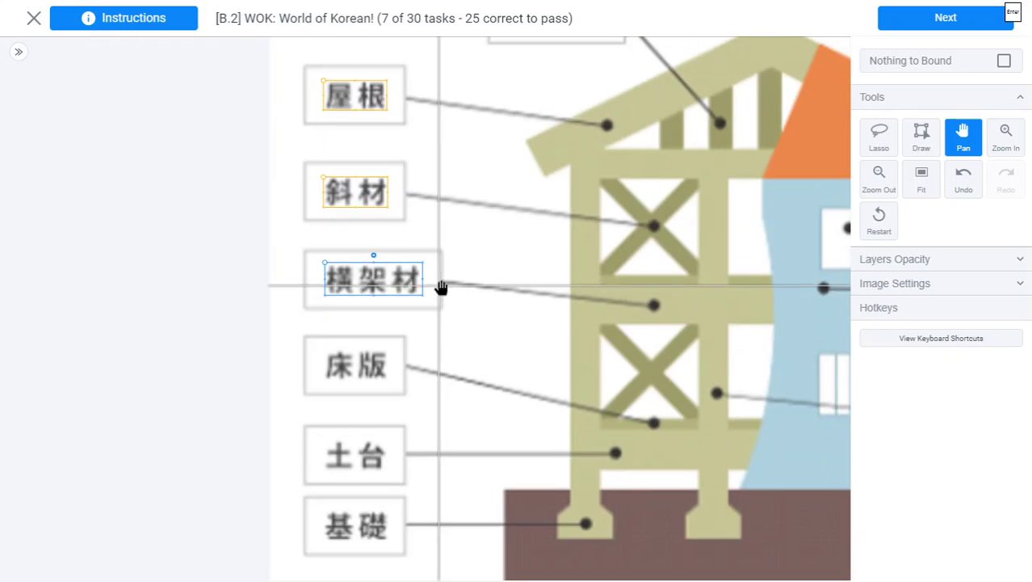
left_click_drag(504, 246, 113, 266)
scroll(447, 181, "up", 2)
left_click_drag(443, 168, 317, 247)
scroll(270, 215, "up", 3)
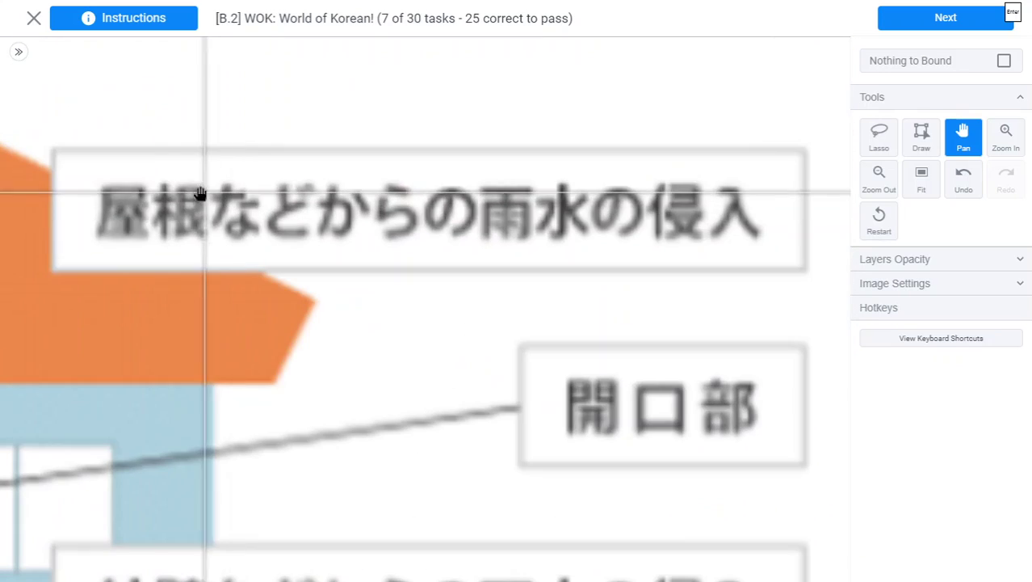
key("d")
left_click_drag(87, 179, 762, 245)
- Draw a bounding box around the label 開口部 as the fifth string
key("h")
mouse_move(688, 333)
left_mouse_down()
mouse_move(544, 164)
mouse_move(507, 141)
left_mouse_up()
key("d")
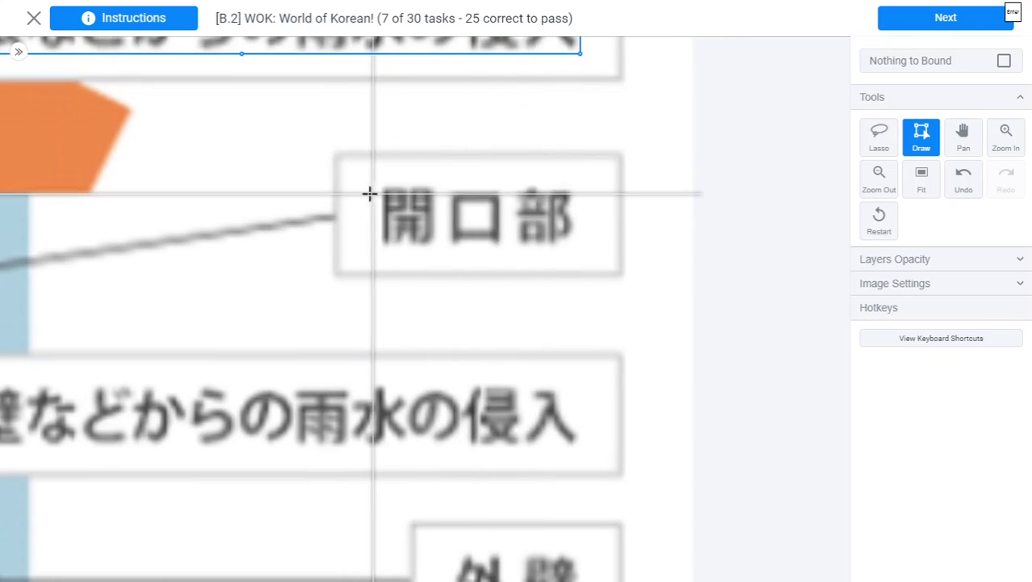
left_click_drag(372, 182, 584, 252)
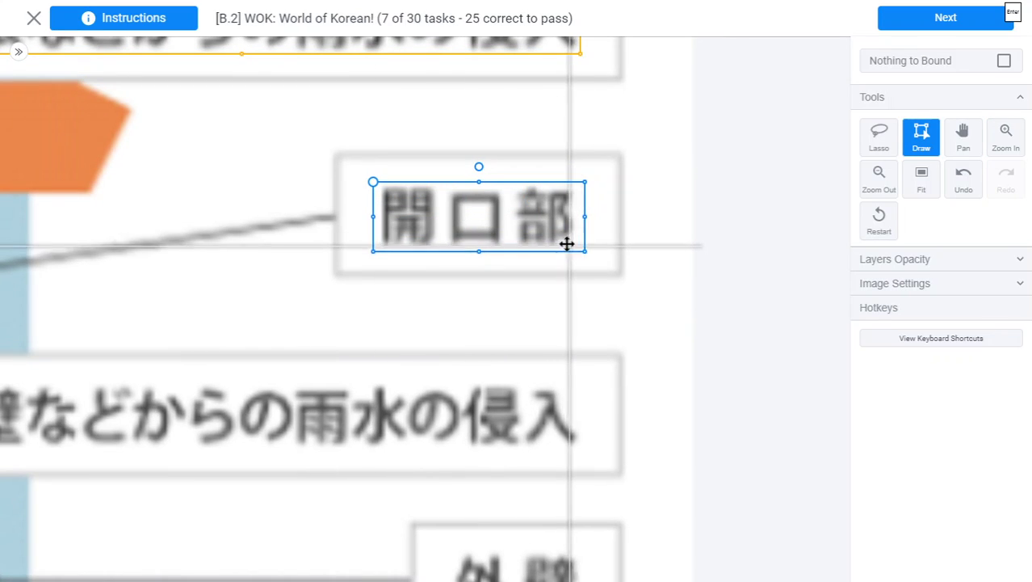
- Extend the right edges of the boxes around 横架材 and 斜材 slightly past the text
scroll(562, 239, "down", 8)
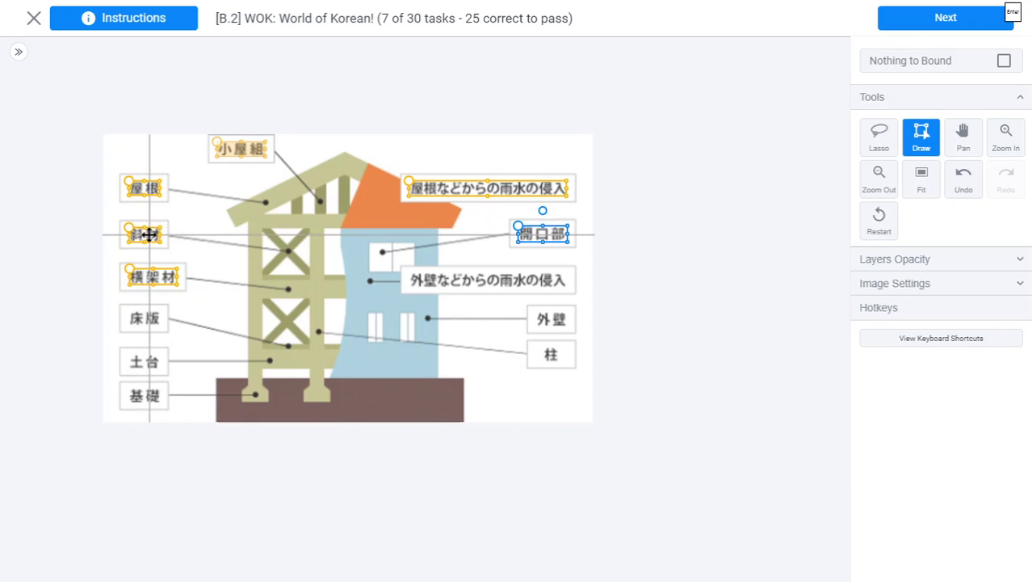
scroll(146, 231, "up", 5)
left_click(267, 420)
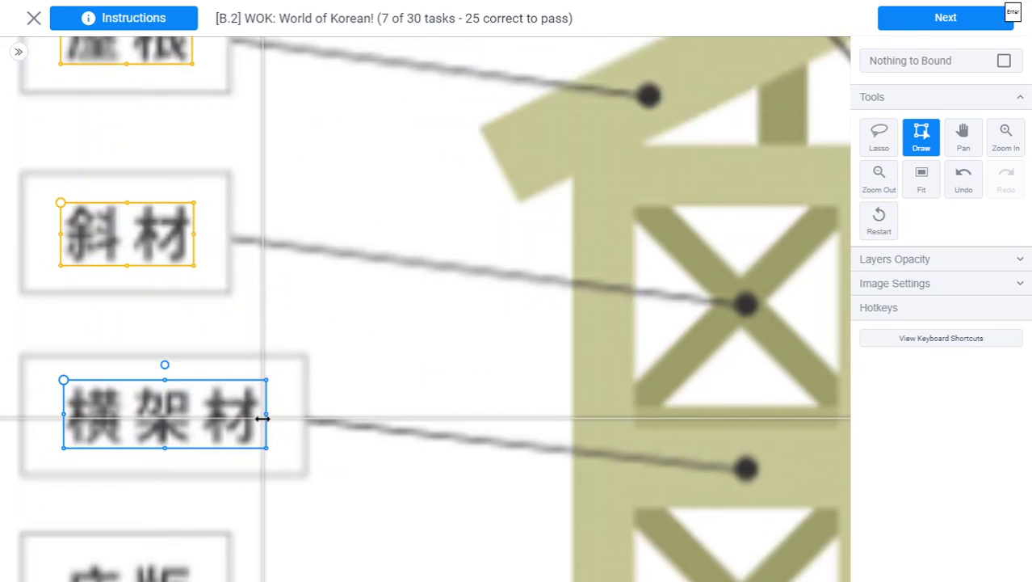
left_click_drag(266, 417, 269, 417)
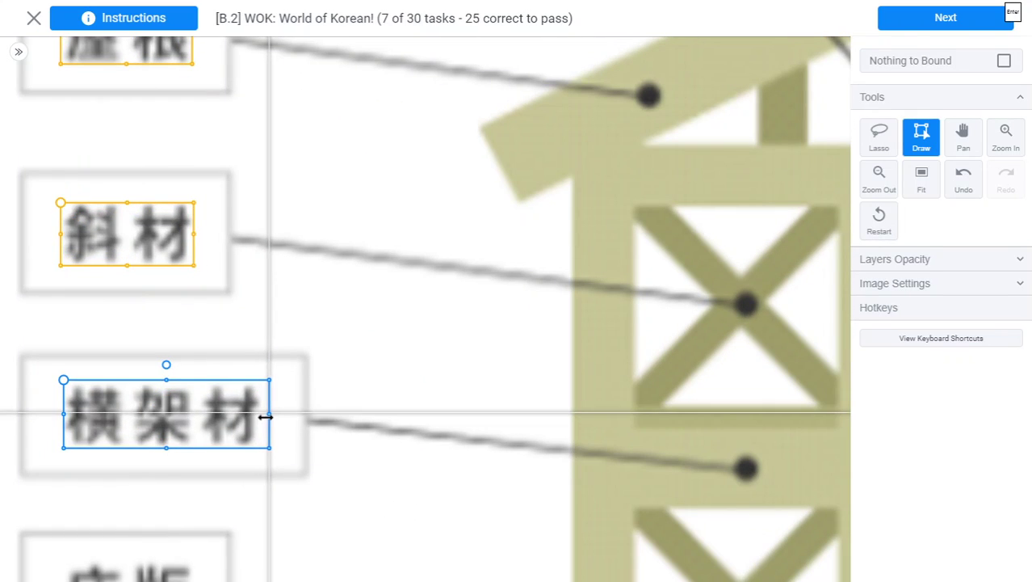
left_click(195, 232)
- Extend the right edge of the box around 屋根 slightly past the text and submit task 7
scroll(196, 232, "down", 4)
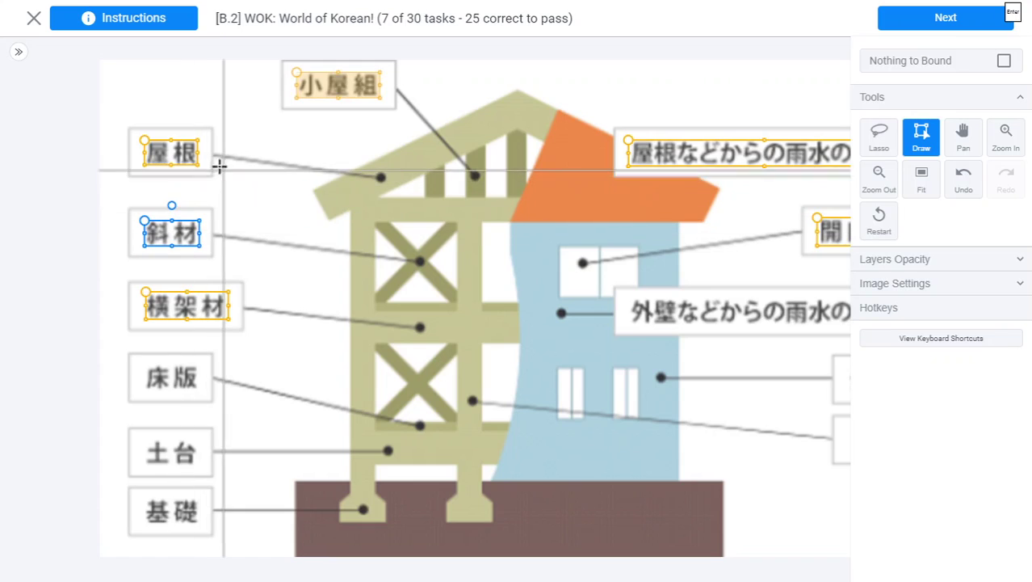
scroll(191, 148, "up", 4)
left_click(213, 143)
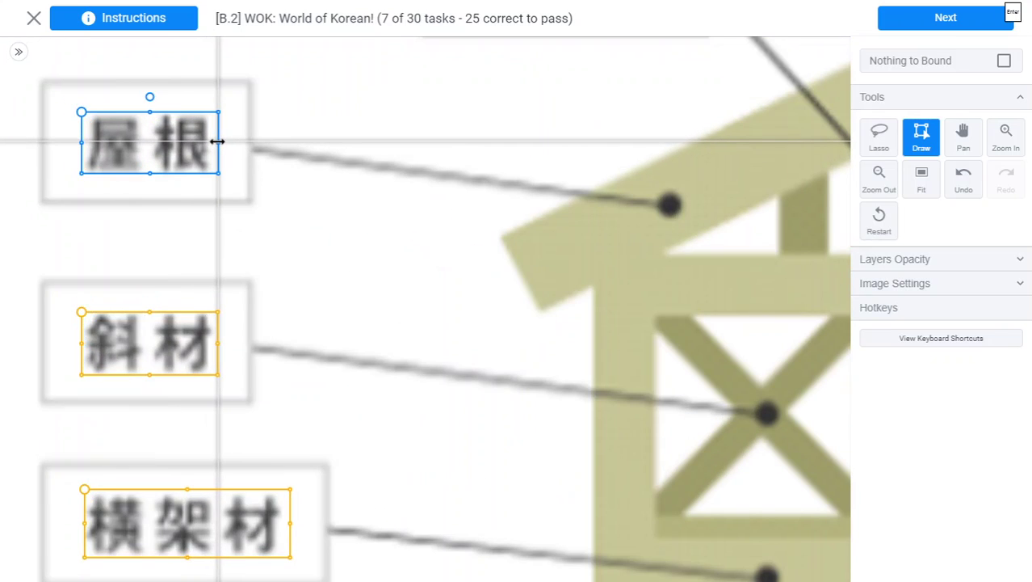
scroll(215, 142, "down", 2)
scroll(215, 142, "down", 3)
left_click(945, 18)
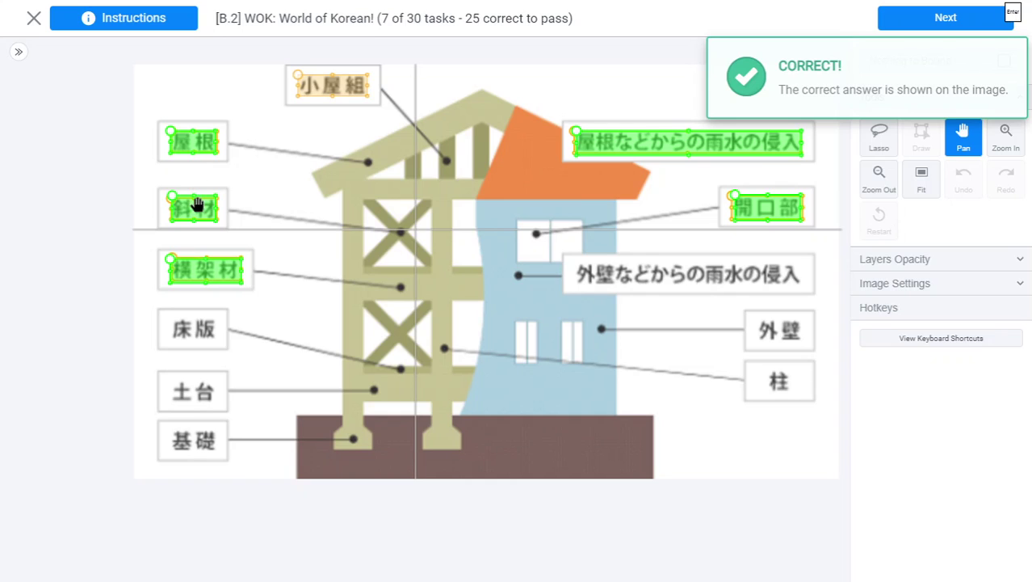
- Compare the drawn boxes around 斜材 and 横架材 with the correct answer overlaid on the image
scroll(203, 216, "up", 5)
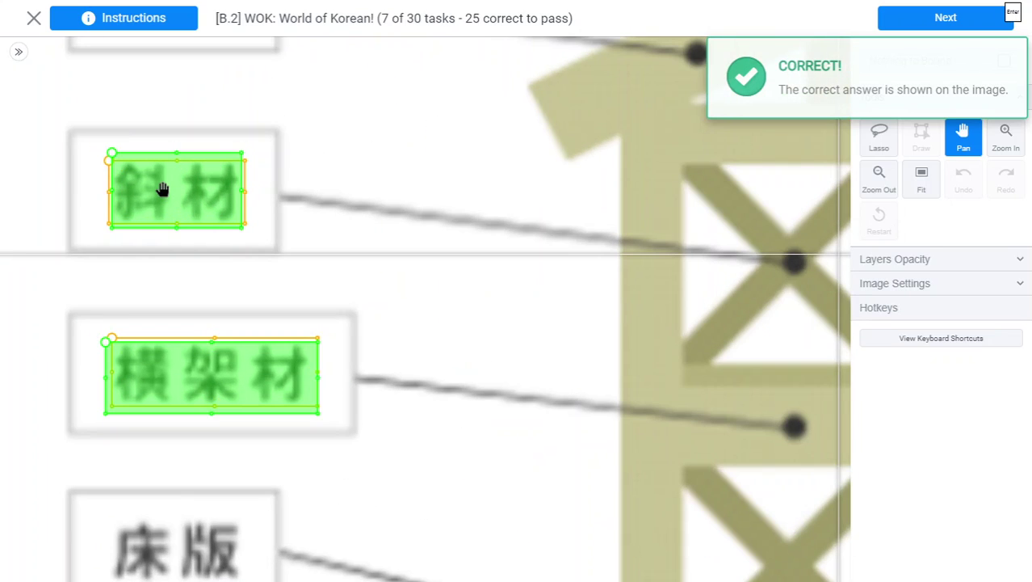
scroll(106, 177, "up", 3)
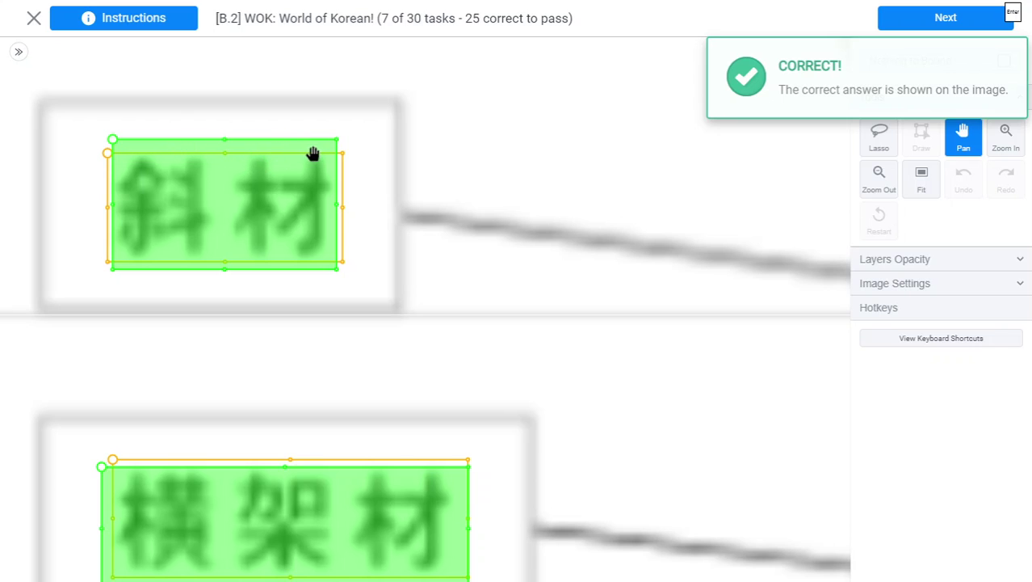
- Compare the drawn boxes around 屋根 and 斜材 with the correct answers overlaid on the diagram
scroll(340, 224, "down", 5)
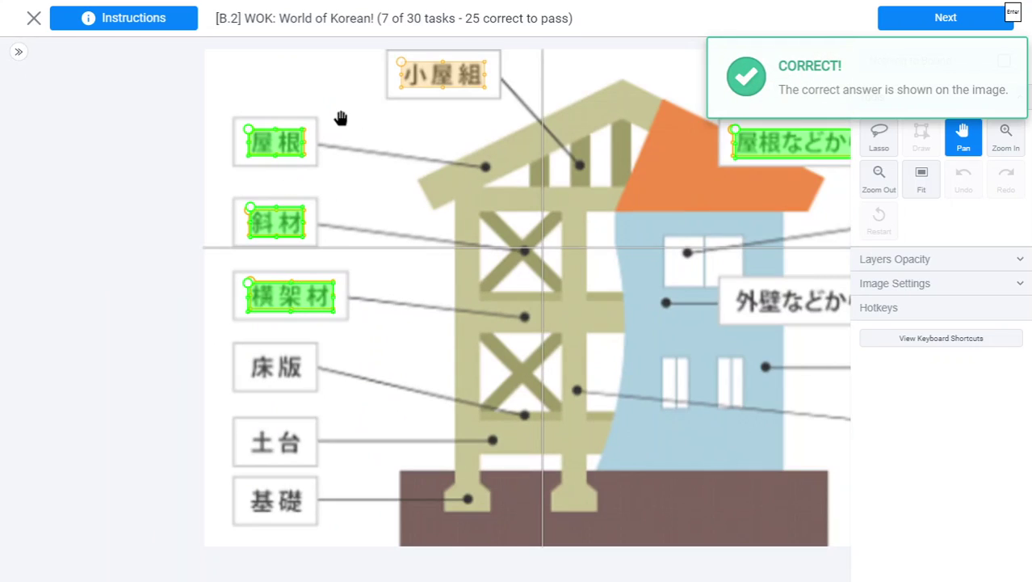
scroll(278, 143, "up", 5)
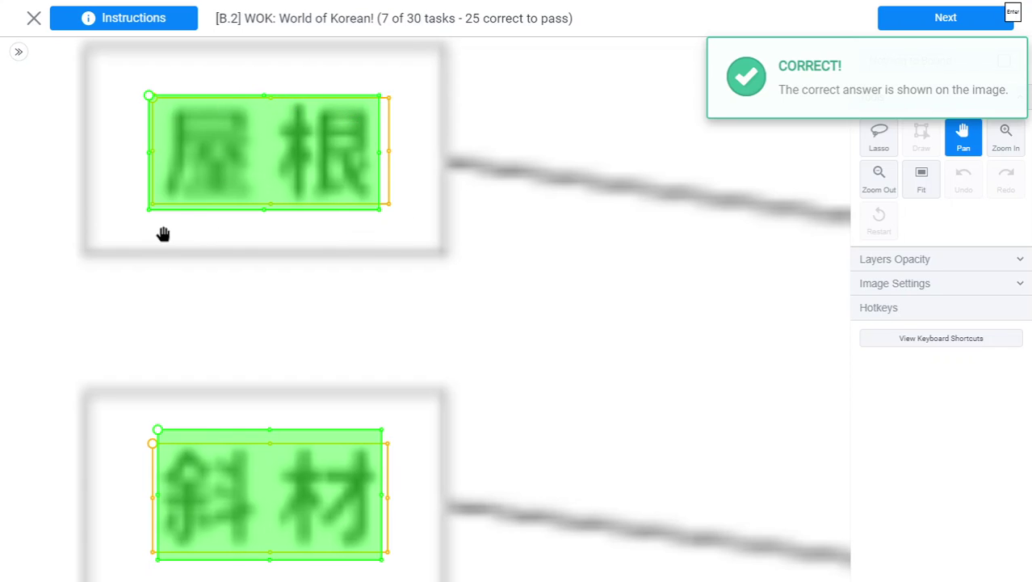
scroll(162, 233, "down", 5)
scroll(226, 399, "up", 6)
left_click_drag(231, 417, 207, 276)
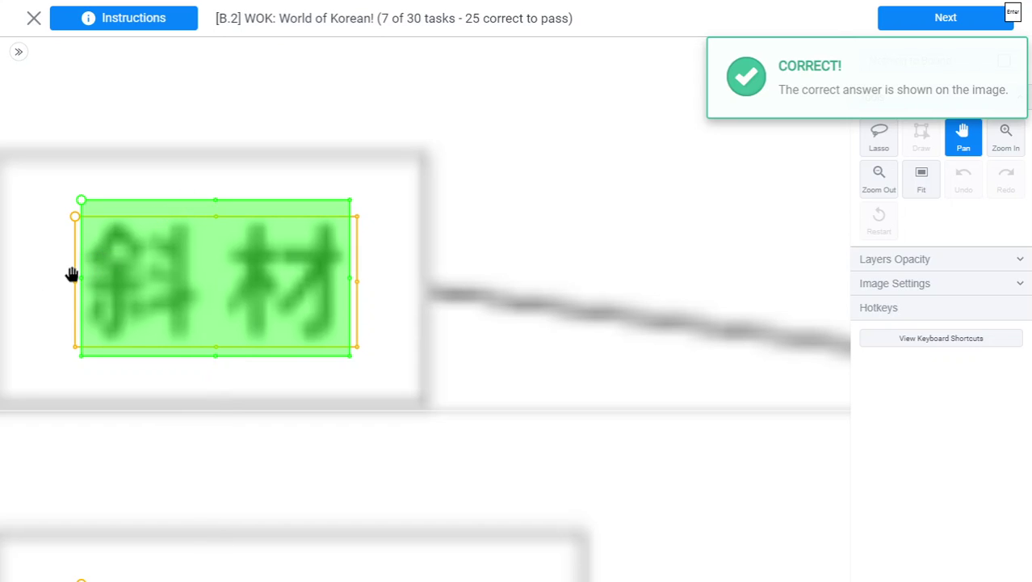
- Examine how closely the drawn box around 開口部 matches the edges of the correct answer
scroll(189, 370, "down", 5)
left_click_drag(497, 284, 105, 365)
left_click_drag(502, 270, 97, 360)
scroll(97, 360, "down", 4)
left_click_drag(514, 392, 331, 366)
scroll(496, 432, "up", 3)
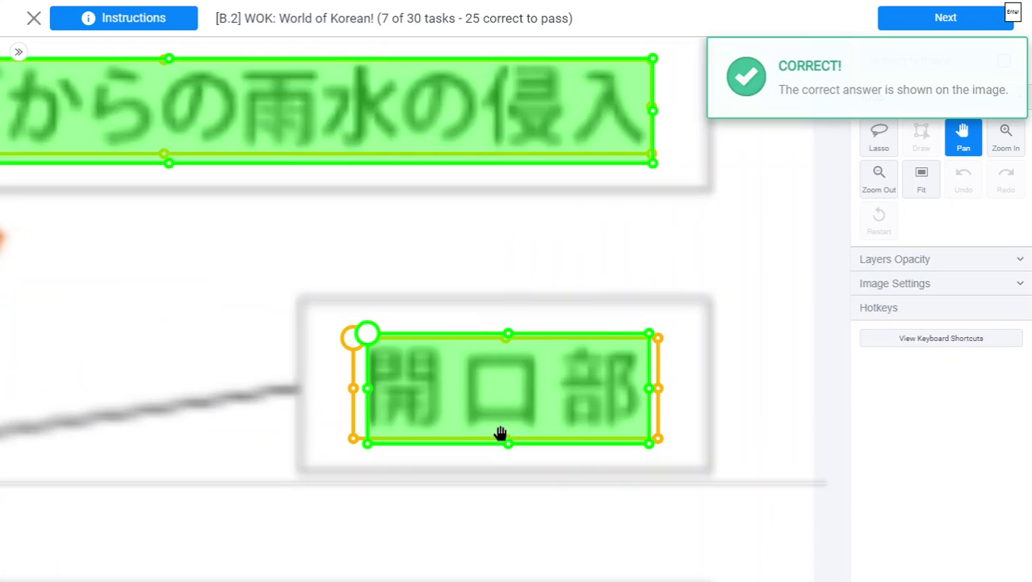
scroll(522, 503, "down", 1)
left_click_drag(521, 503, 470, 401)
scroll(394, 228, "up", 1)
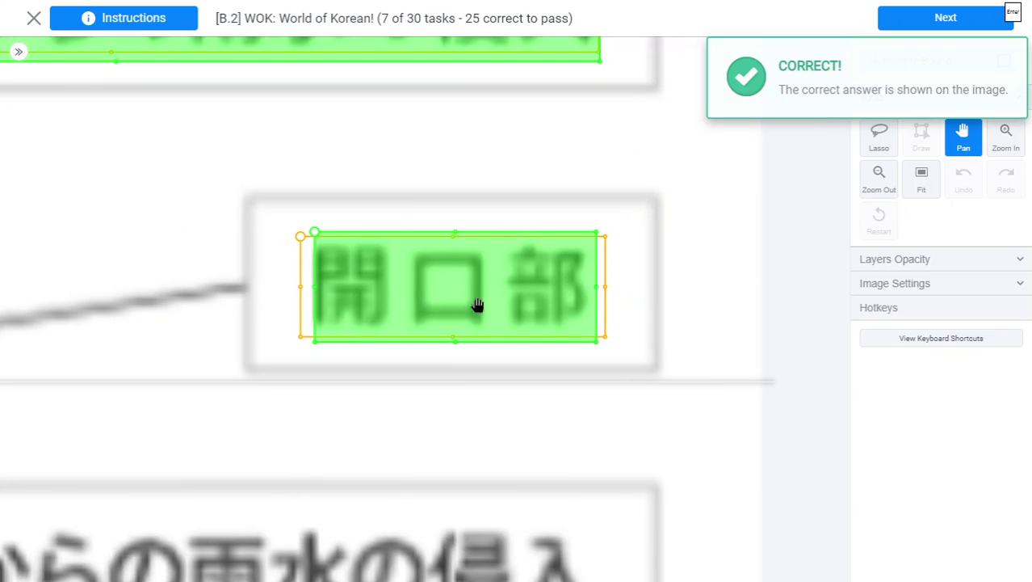
scroll(465, 339, "down", 3)
scroll(467, 345, "up", 3)
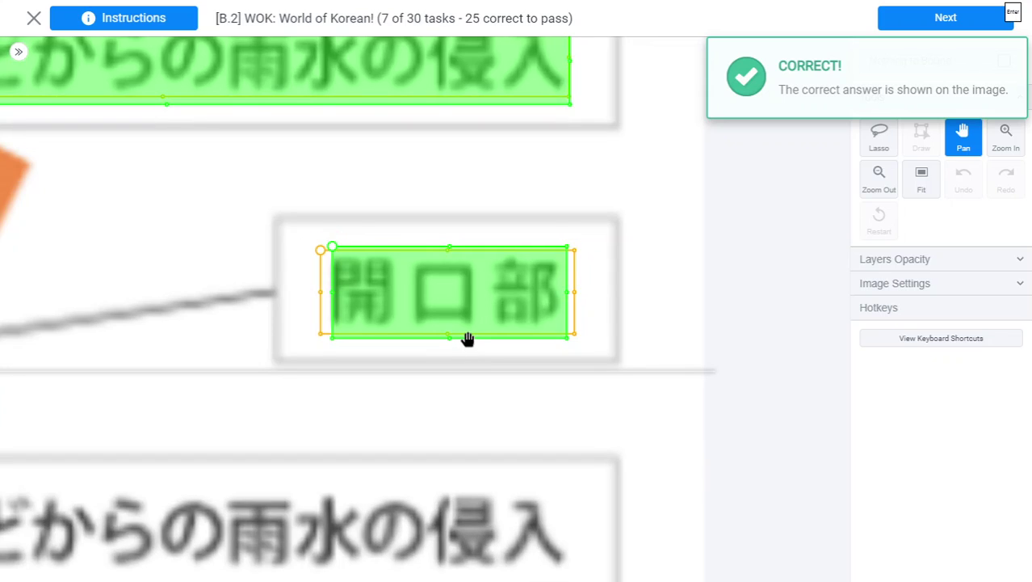
scroll(388, 294, "up", 1)
scroll(310, 253, "up", 1)
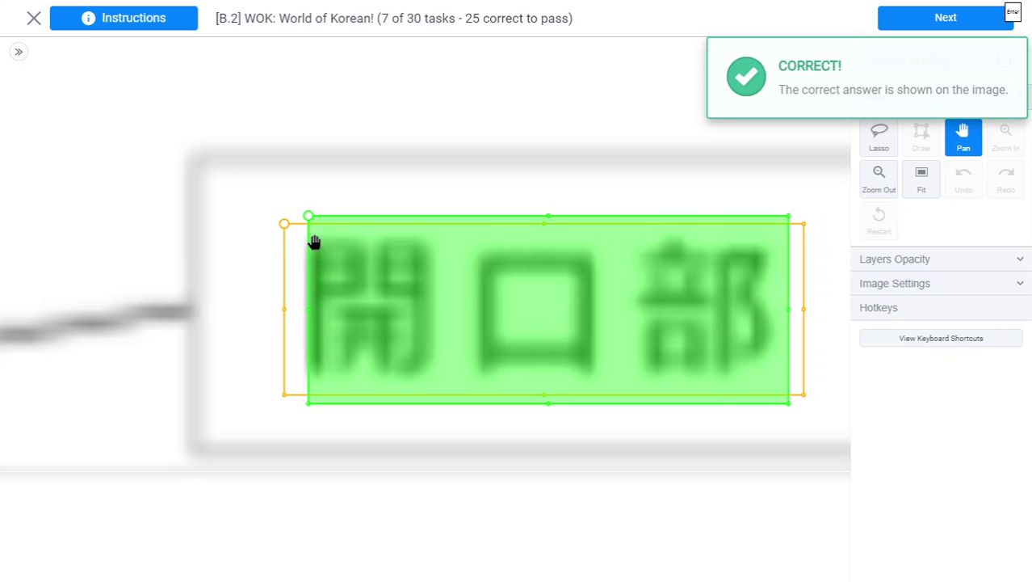
left_click_drag(675, 315, 631, 290)
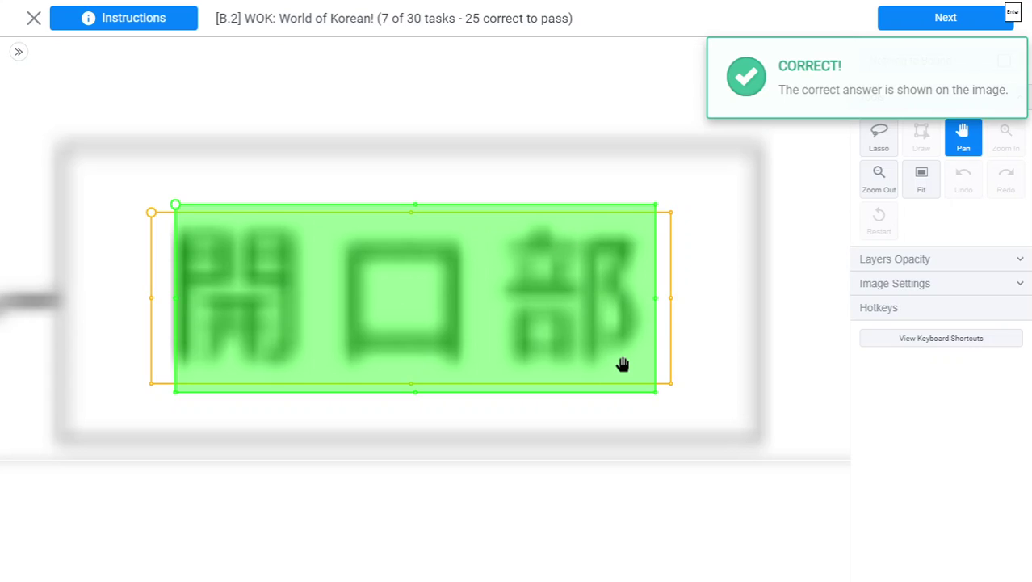
- Look over the answer boxes across the whole house diagram and start the section test for task 8
scroll(574, 373, "down", 10)
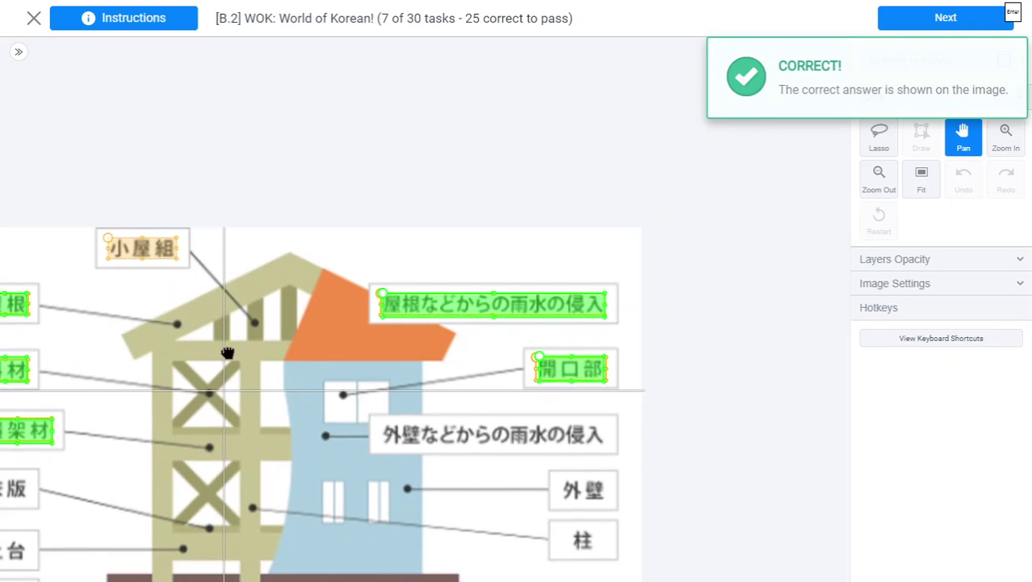
left_click_drag(227, 353, 313, 250)
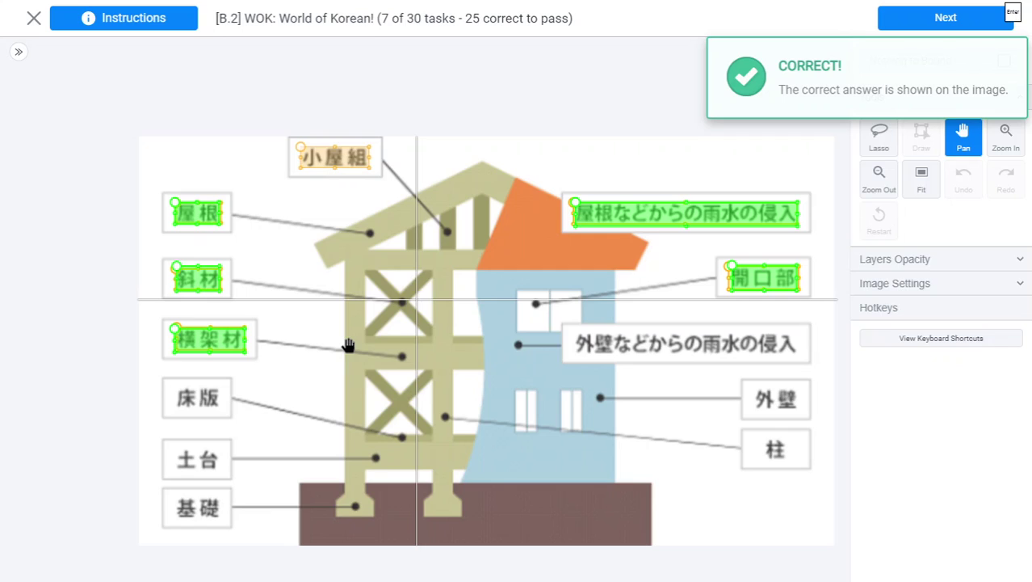
left_click_drag(348, 346, 241, 297)
scroll(123, 193, "up", 5)
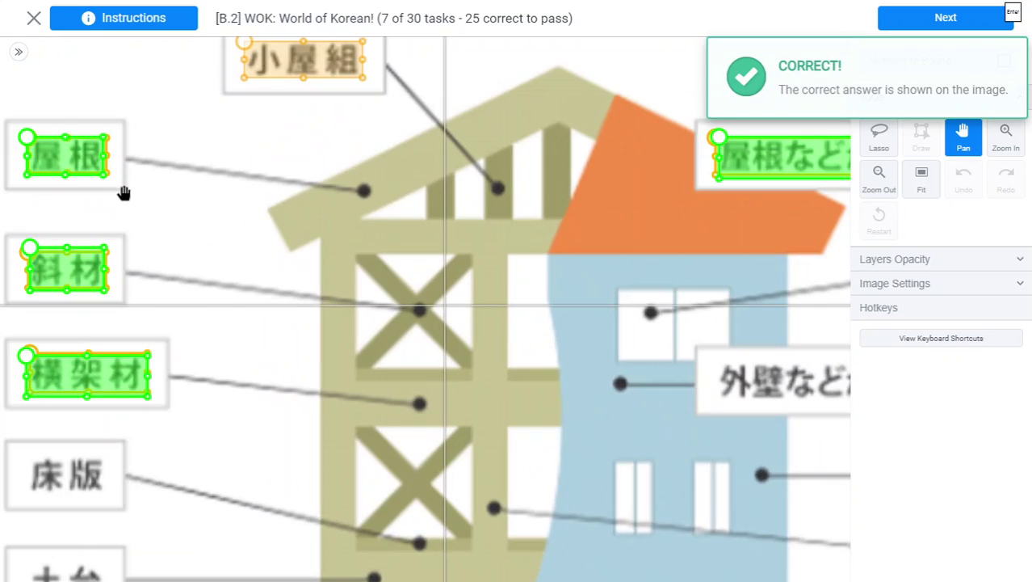
scroll(288, 230, "down", 5)
left_click(933, 21)
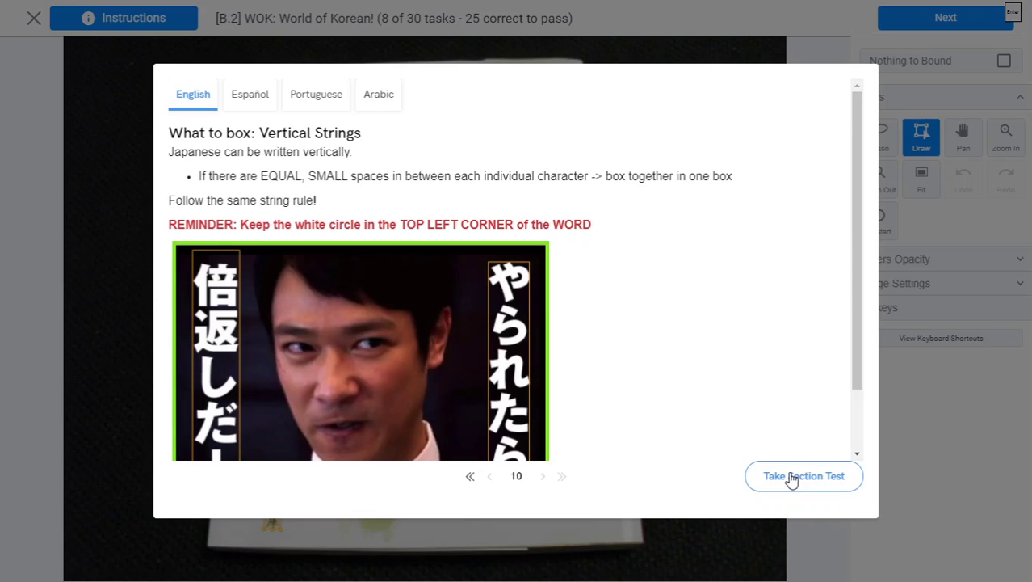
left_click(792, 480)
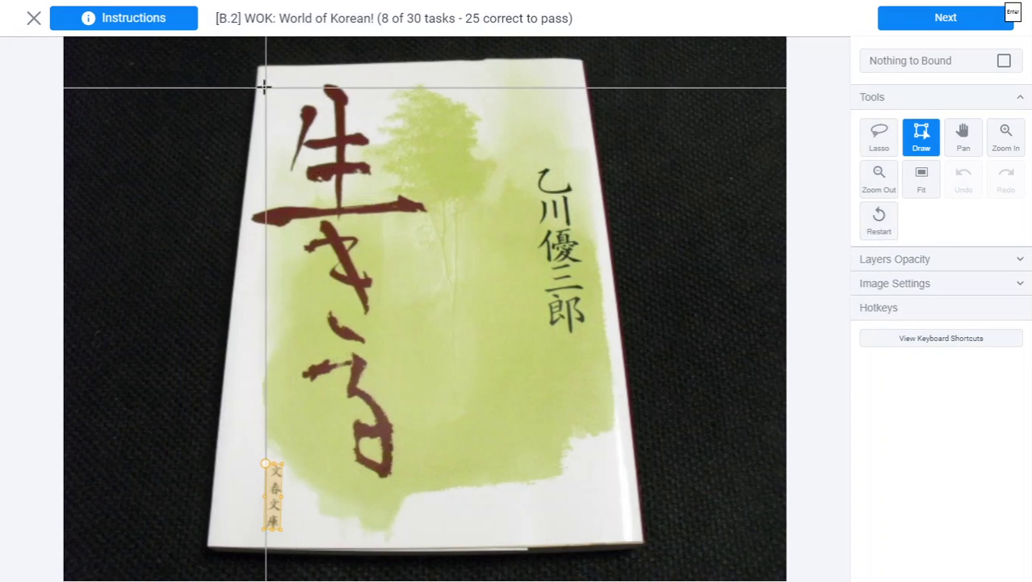
left_click_drag(254, 82, 436, 483)
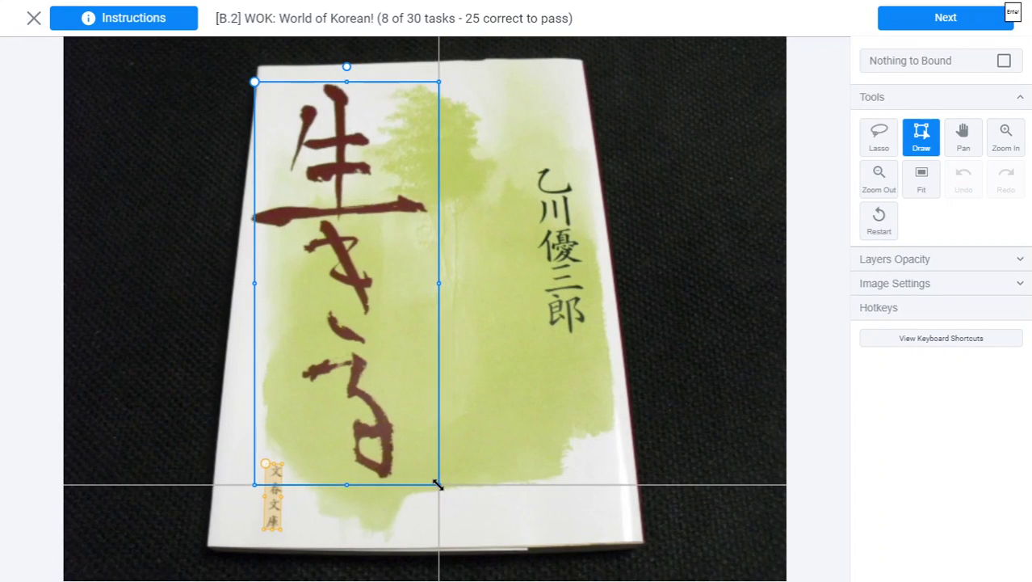
left_click_drag(346, 66, 329, 65)
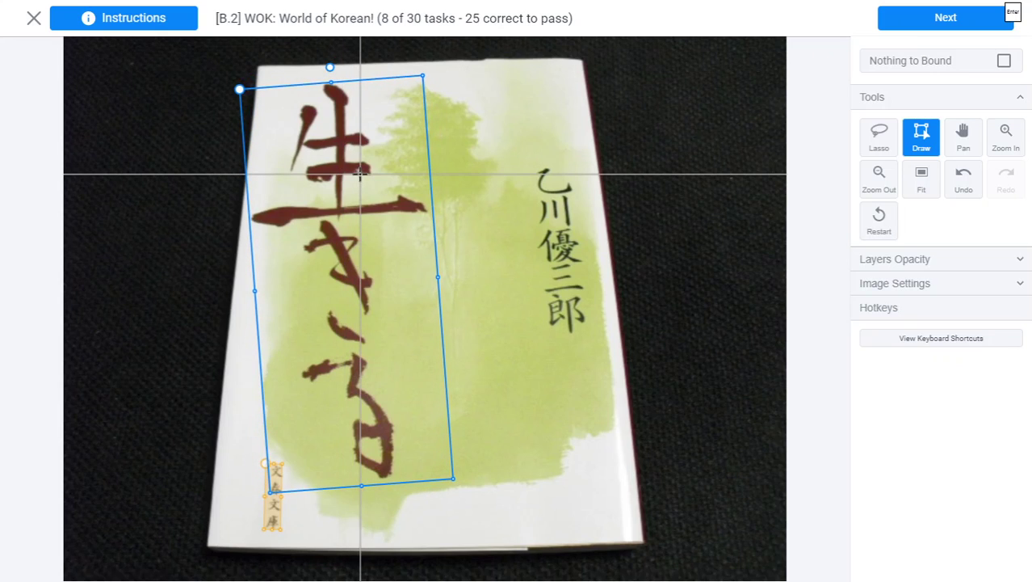
key("Delete")
- Draw a tilted bounding box around the large vertical title 生きる on the book cover and fit its upper and lower edges
left_click_drag(249, 210, 419, 189)
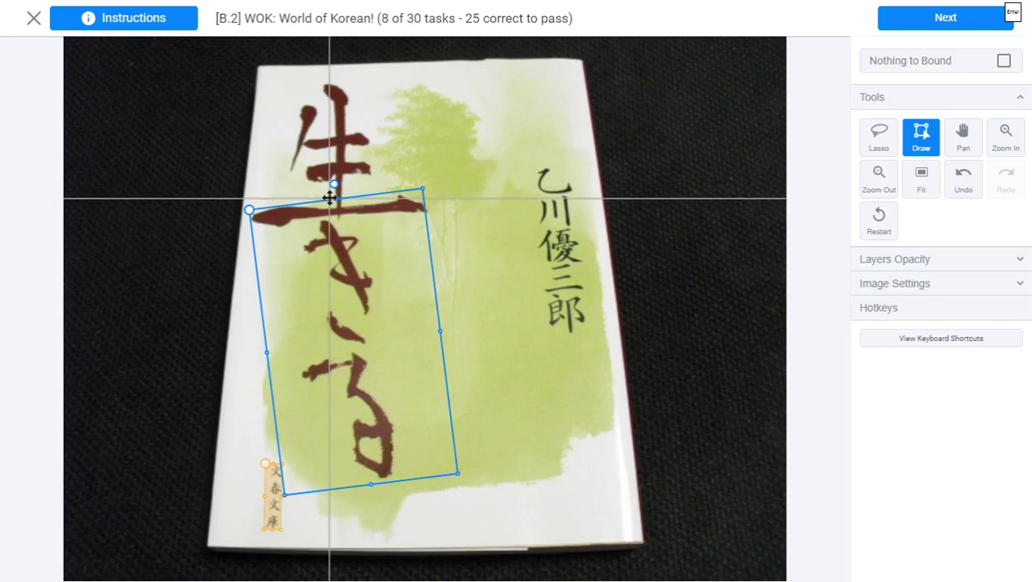
left_click_drag(336, 197, 320, 83)
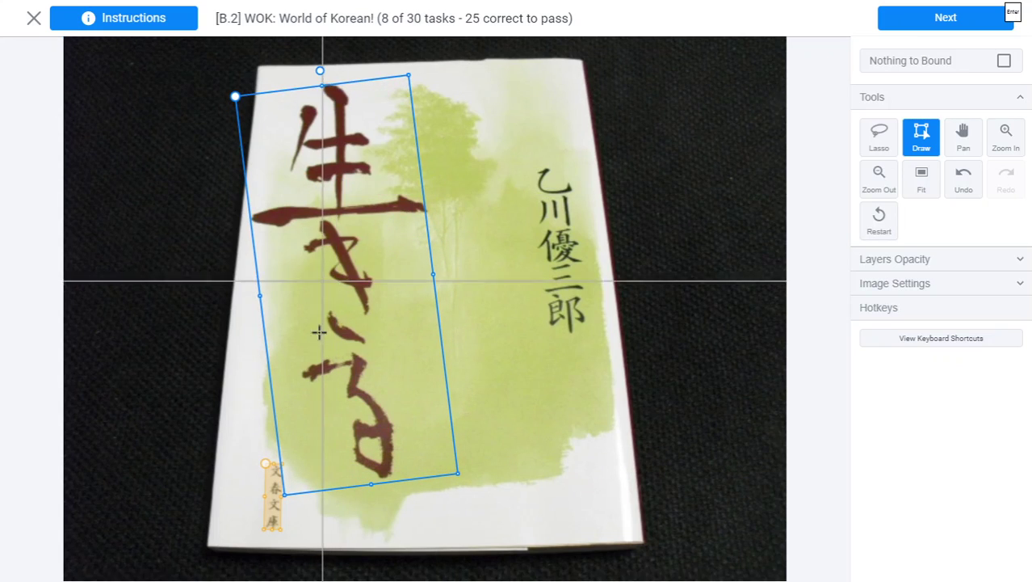
left_click_drag(369, 487, 369, 478)
- Draw a tilted bounding box around the vertical author name on the book cover and fit its edges to the characters
scroll(587, 239, "up", 2)
scroll(587, 241, "up", 3)
left_click_drag(449, 220, 341, 269)
left_click(352, 188)
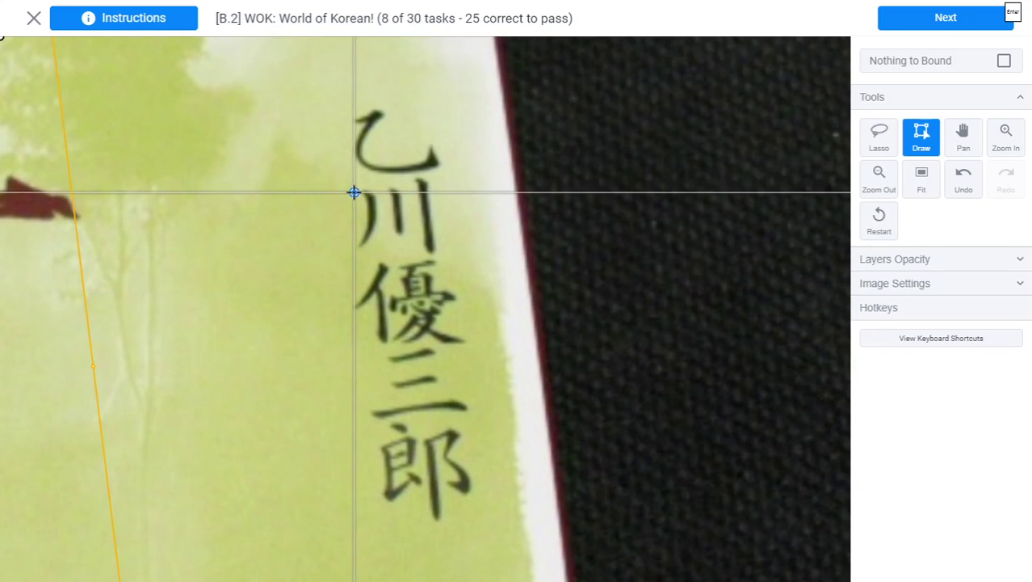
left_click(414, 185)
left_click(445, 397)
left_click_drag(446, 397, 499, 509)
left_click_drag(386, 379, 362, 359)
left_click_drag(380, 191, 375, 94)
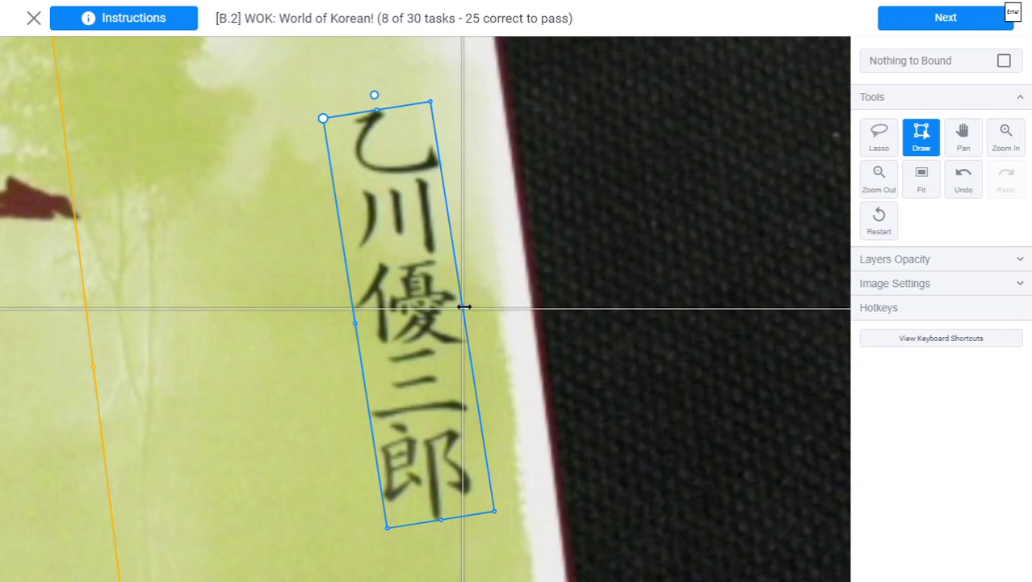
left_click_drag(467, 301, 462, 303)
- Check both boxes on the full book cover and submit task 8
scroll(265, 400, "down", 5)
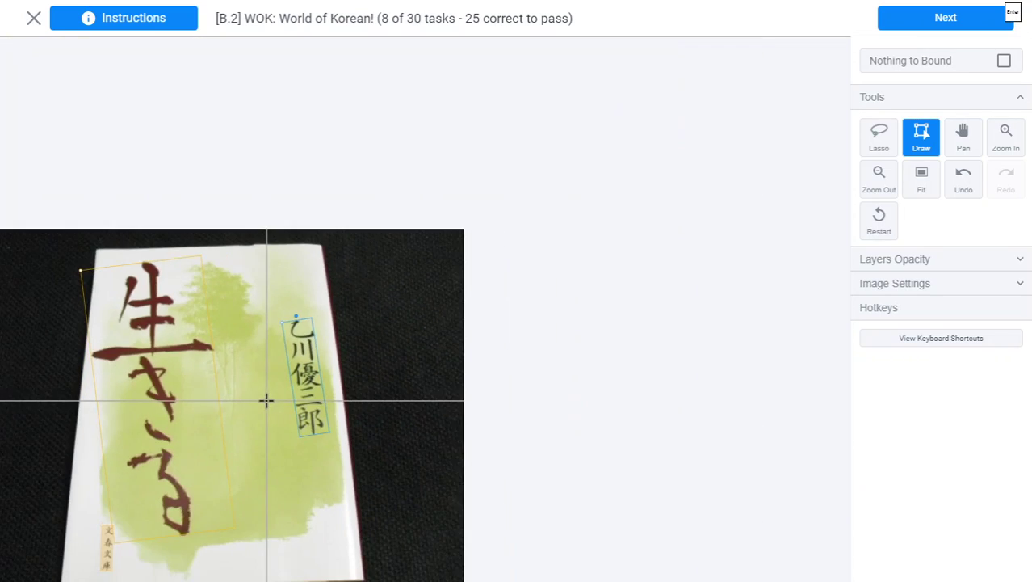
left_click_drag(253, 444, 348, 323)
left_click(927, 29)
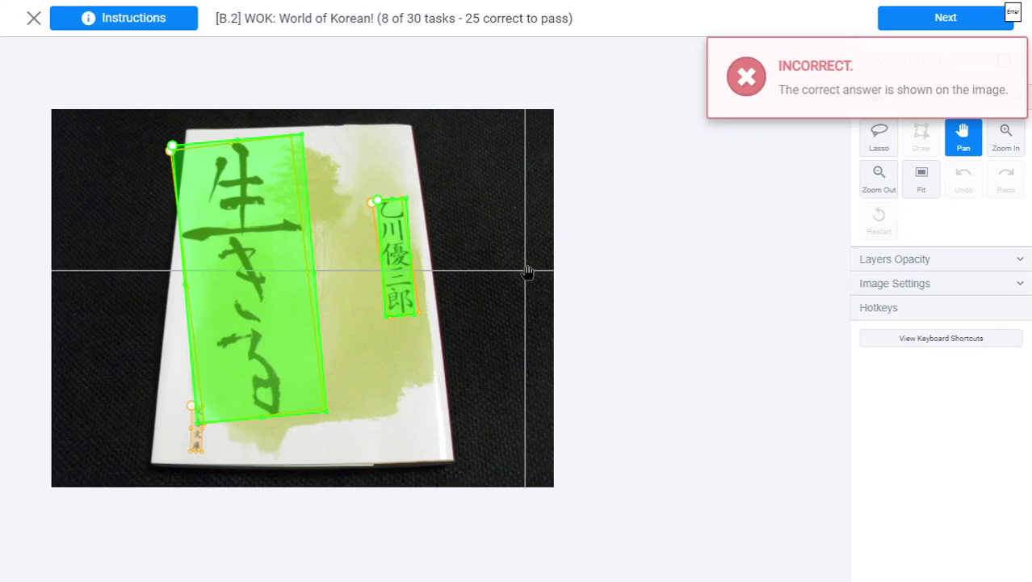
- Compare the author name box with the correct answer and start the section test for task 9
scroll(366, 227, "up", 3)
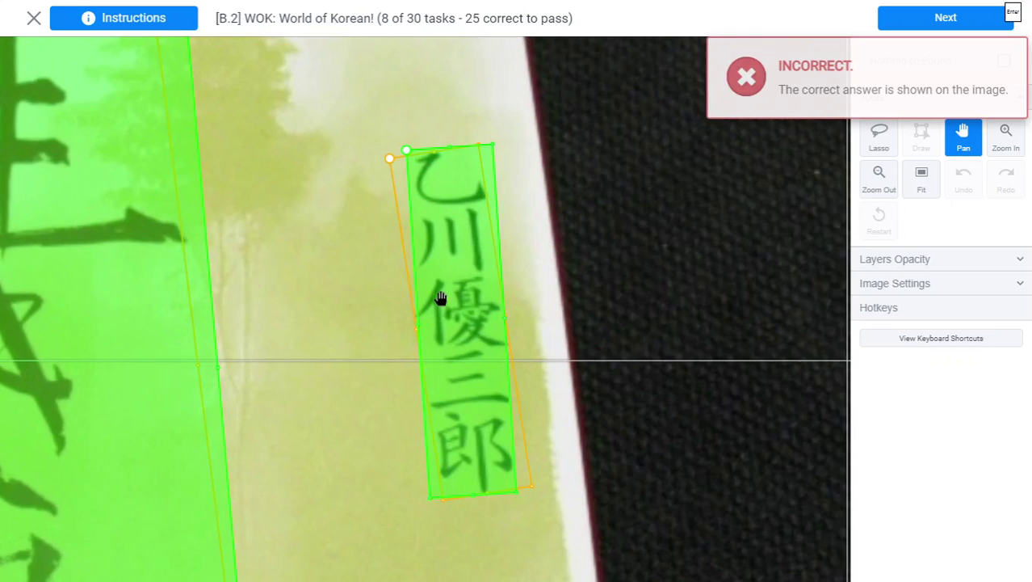
scroll(437, 282, "up", 3)
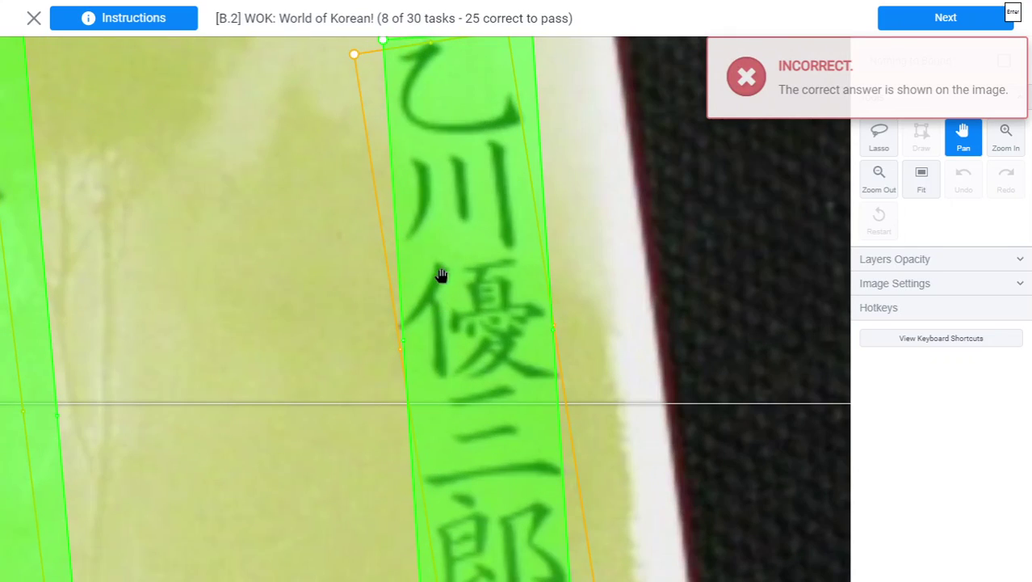
scroll(407, 226, "down", 2)
scroll(406, 266, "up", 2)
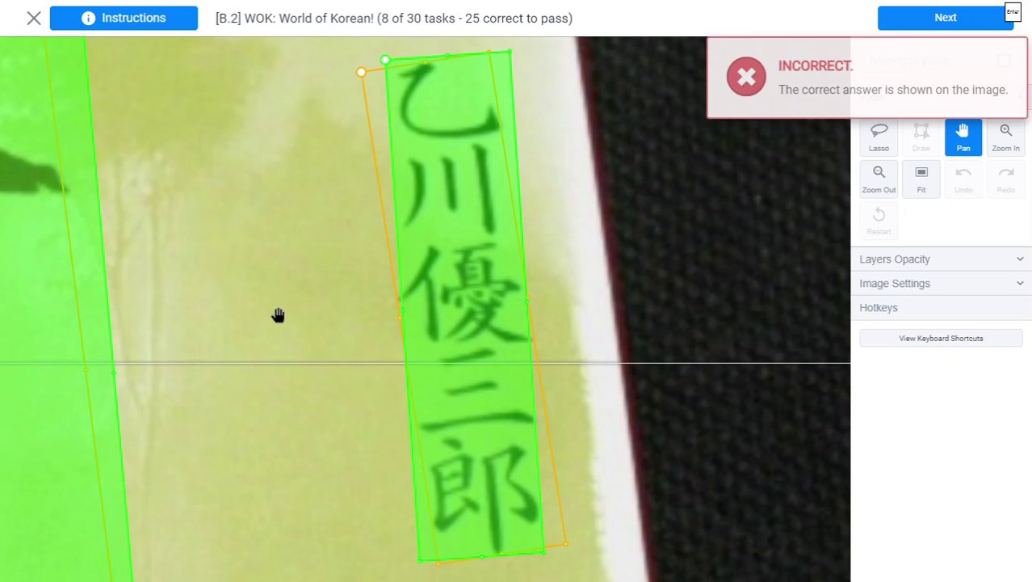
key("Return")
scroll(792, 364, "down", 5)
left_click(792, 475)
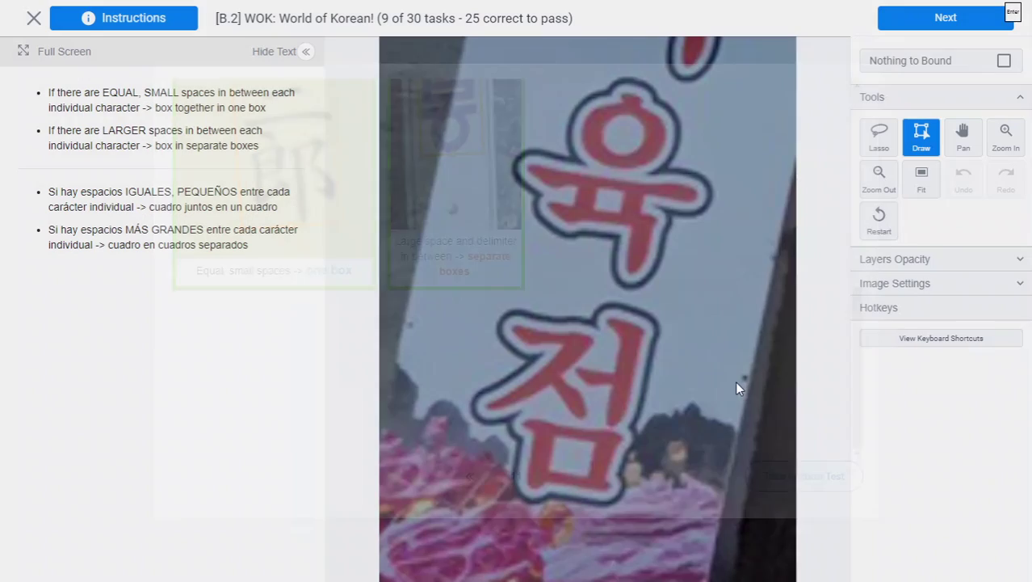
- Draw a tilted bounding box around the vertical Korean characters 육점 and widen it to enclose their outlines
left_click(514, 149)
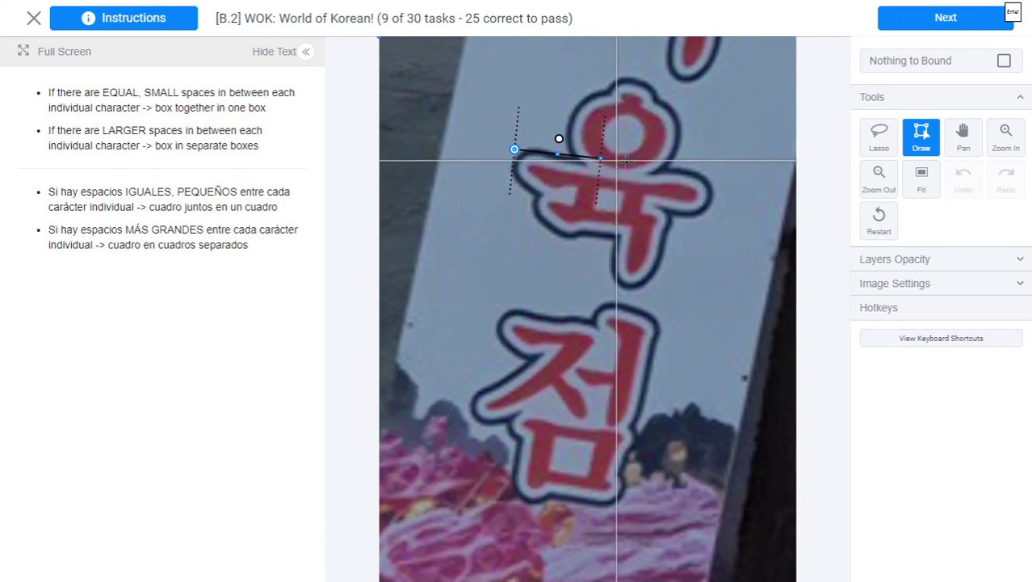
left_click(710, 174)
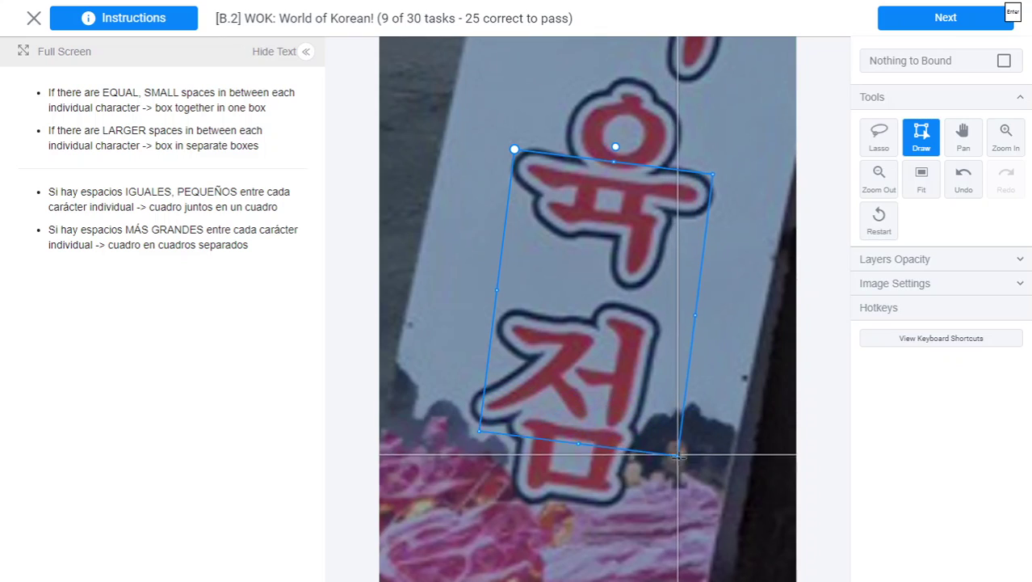
left_click(661, 510)
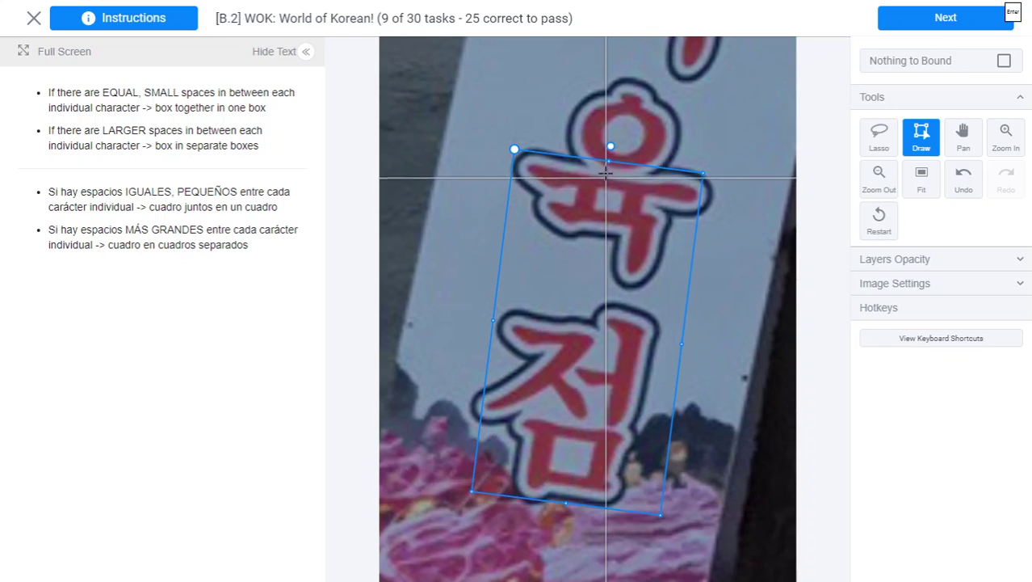
left_click_drag(605, 161, 620, 88)
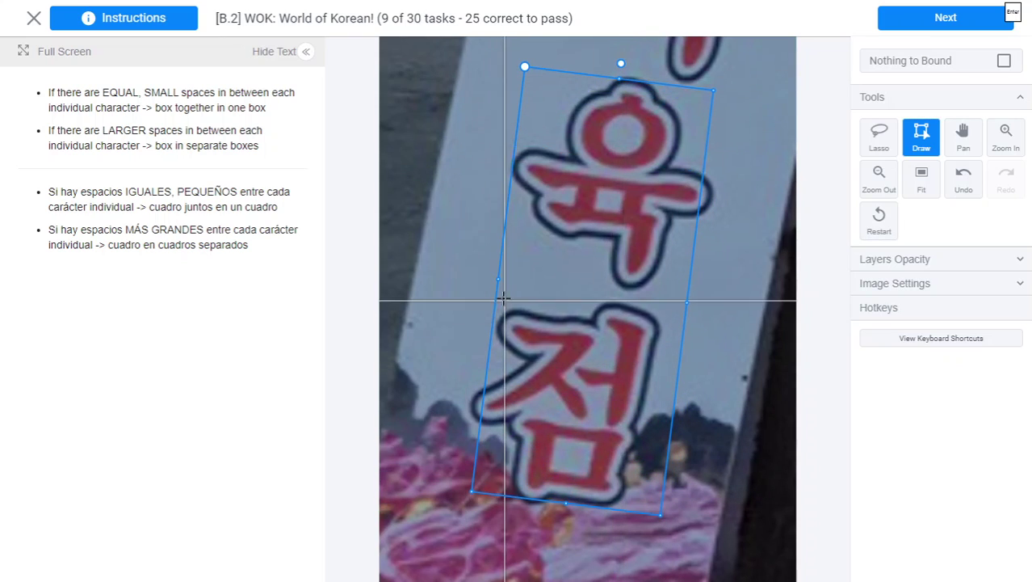
left_click_drag(496, 281, 486, 279)
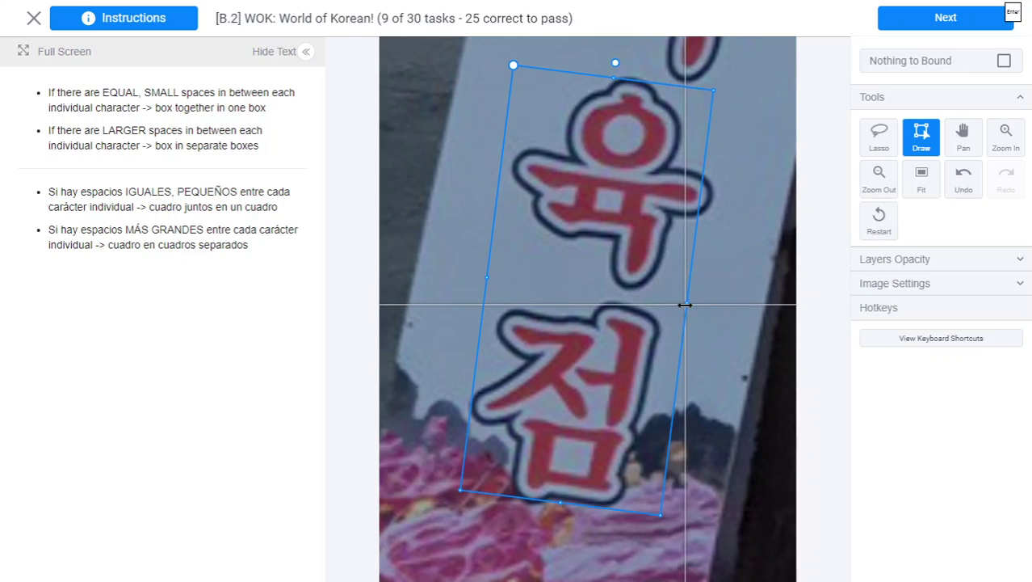
left_click_drag(685, 302, 699, 303)
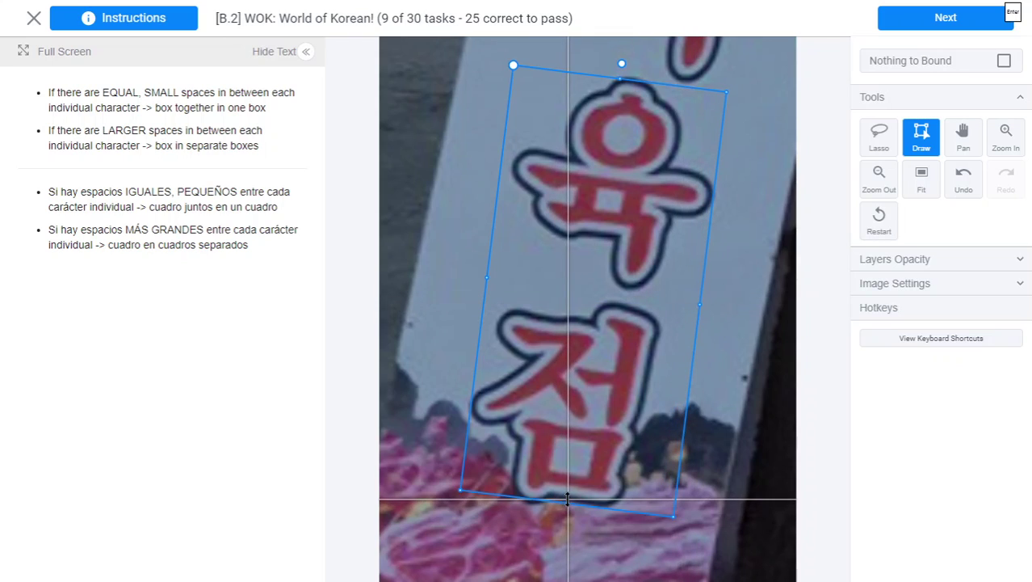
- Submit task 9 and start the section test for task 10
key("Return")
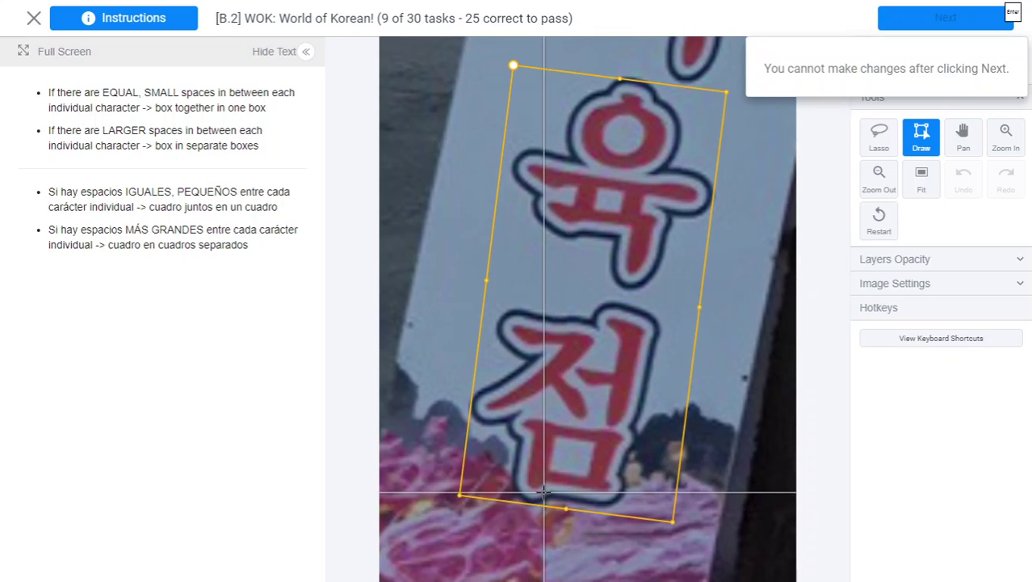
key("Return")
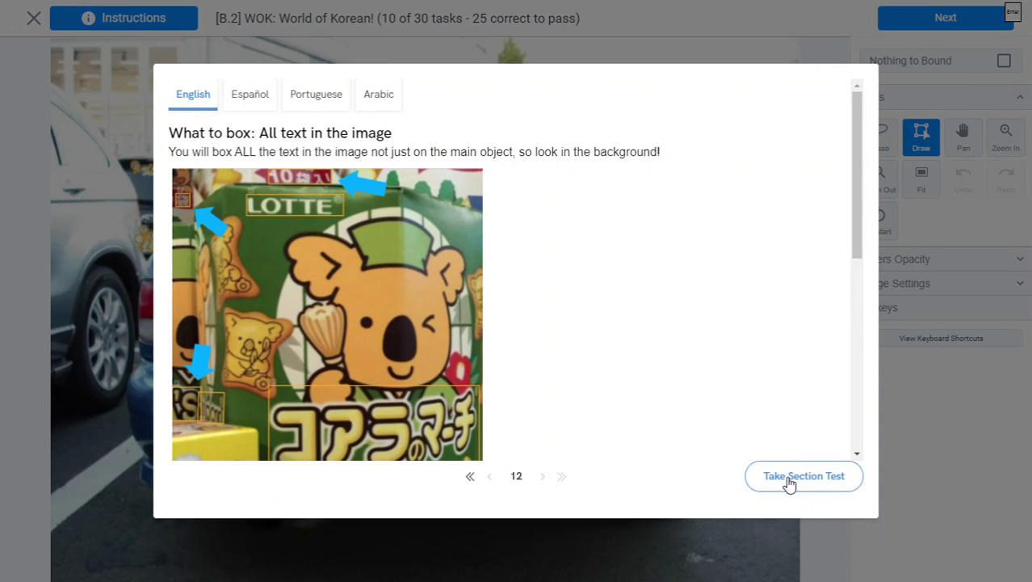
left_click(789, 482)
- Draw a bounding box around the top line of characters on the licence plate and extend it to enclose the last digit
scroll(436, 455, "up", 5)
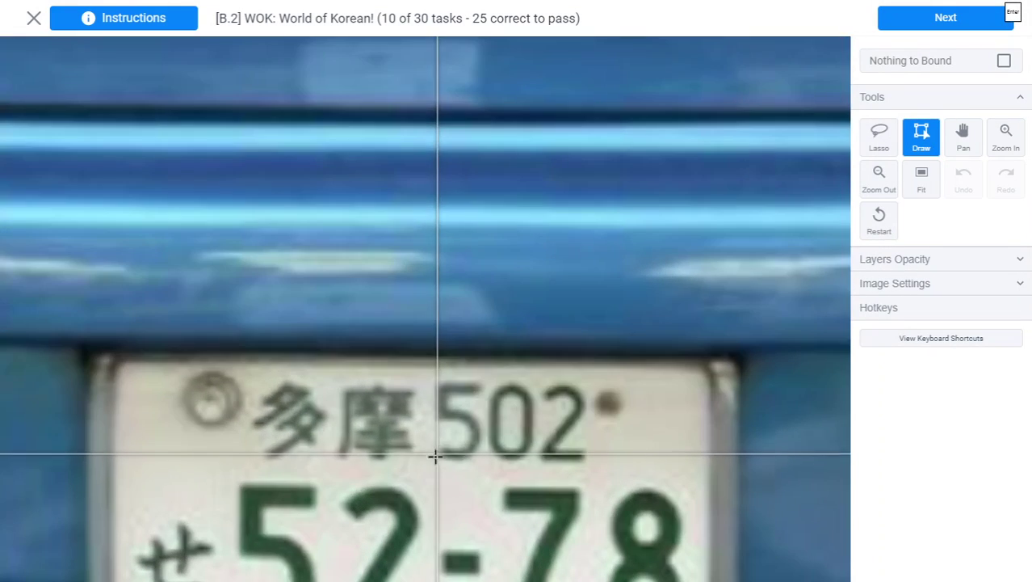
left_click_drag(436, 455, 412, 251)
key("d")
scroll(218, 215, "up", 1)
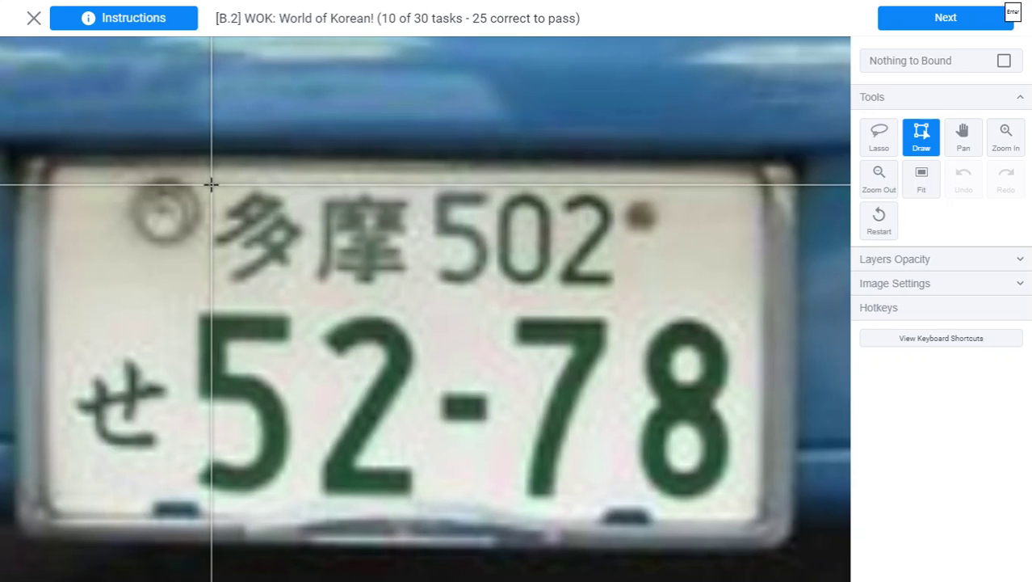
left_click_drag(212, 185, 614, 283)
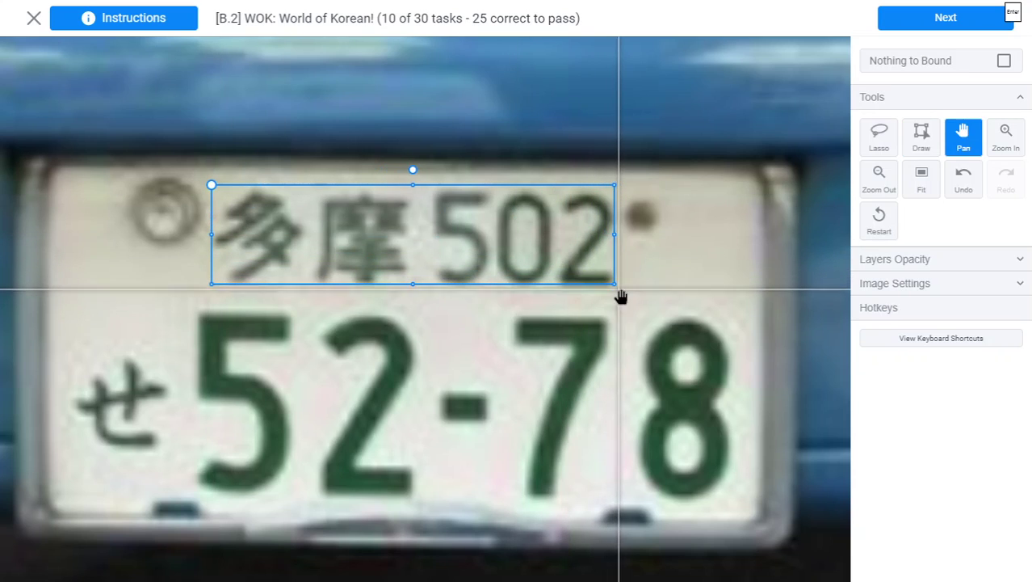
key("h")
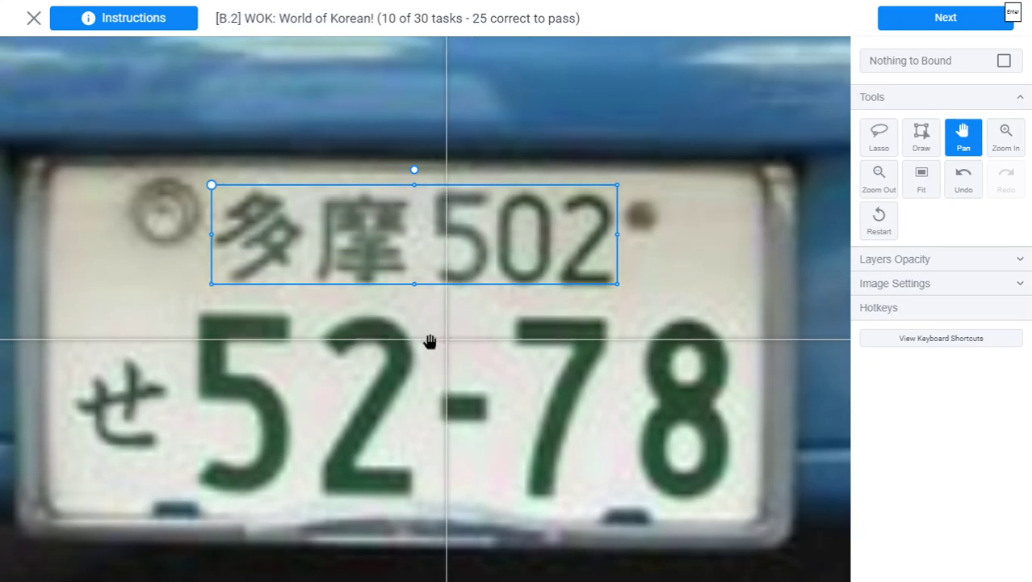
- Draw separate bounding boxes around the small せ character and the large number line on the licence plate
left_click_drag(428, 341, 406, 253)
key("d")
left_click_drag(94, 274, 189, 365)
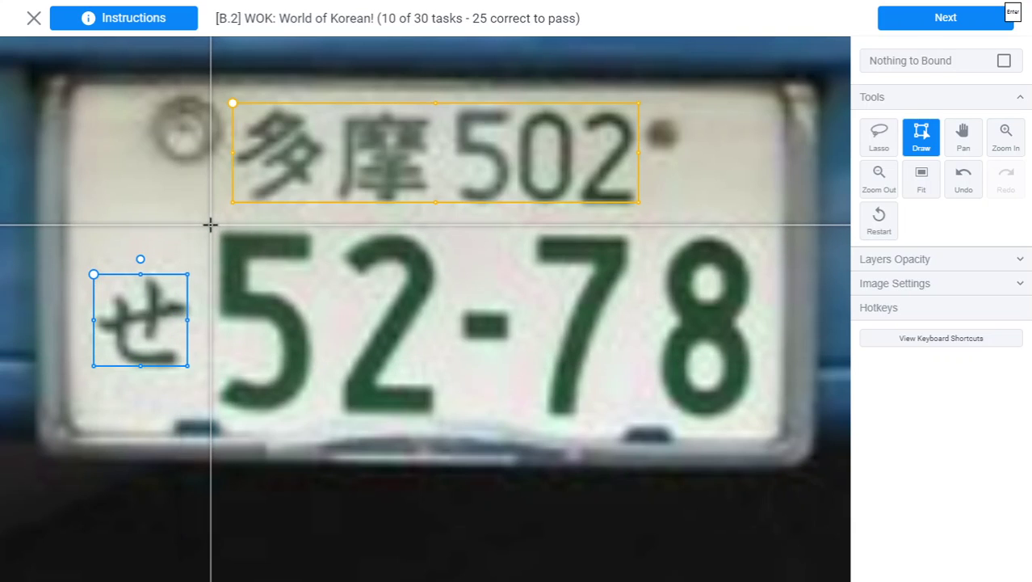
left_click_drag(213, 224, 751, 416)
- Submit task 10 and continue to task 11
scroll(254, 272, "down", 3)
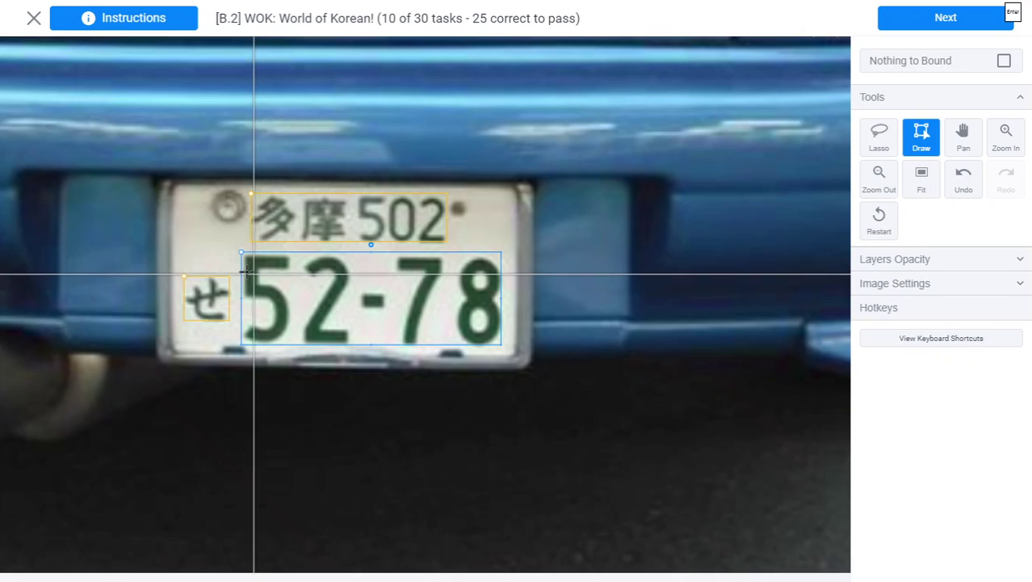
key("Return")
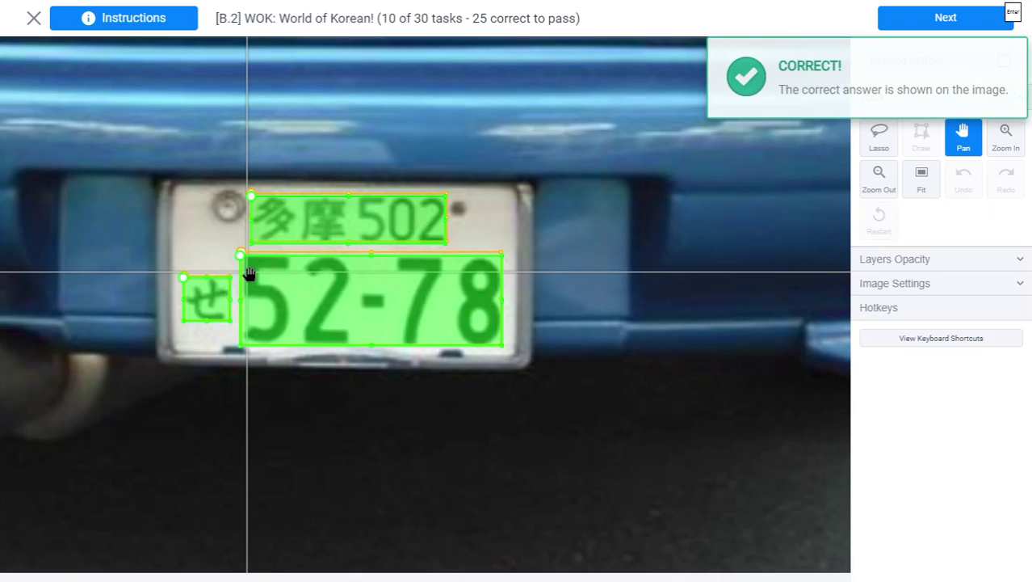
key("Return")
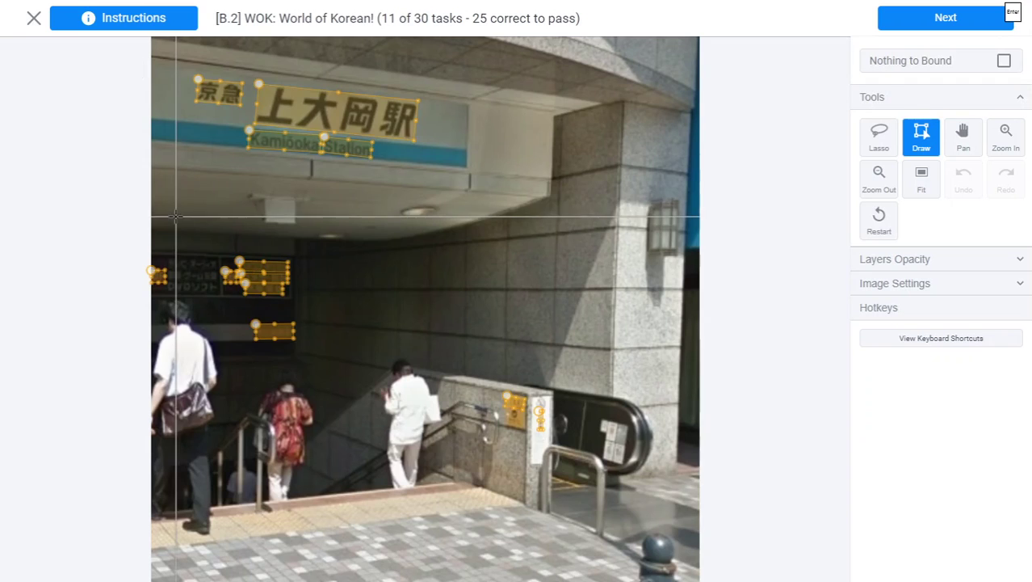
- Draw bounding boxes around the middle line and the bottom line DVDソフト on the unboxed part of the dark sign
scroll(246, 256, "up", 8)
key("space")
left_click_drag(247, 381, 246, 318)
scroll(247, 318, "up", 2)
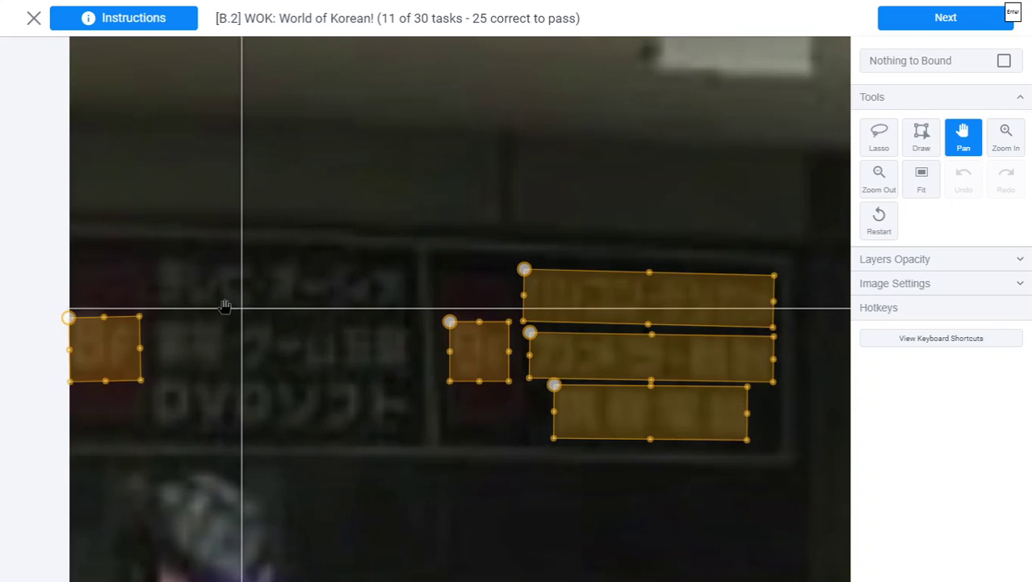
key("space")
left_click_drag(150, 318, 405, 369)
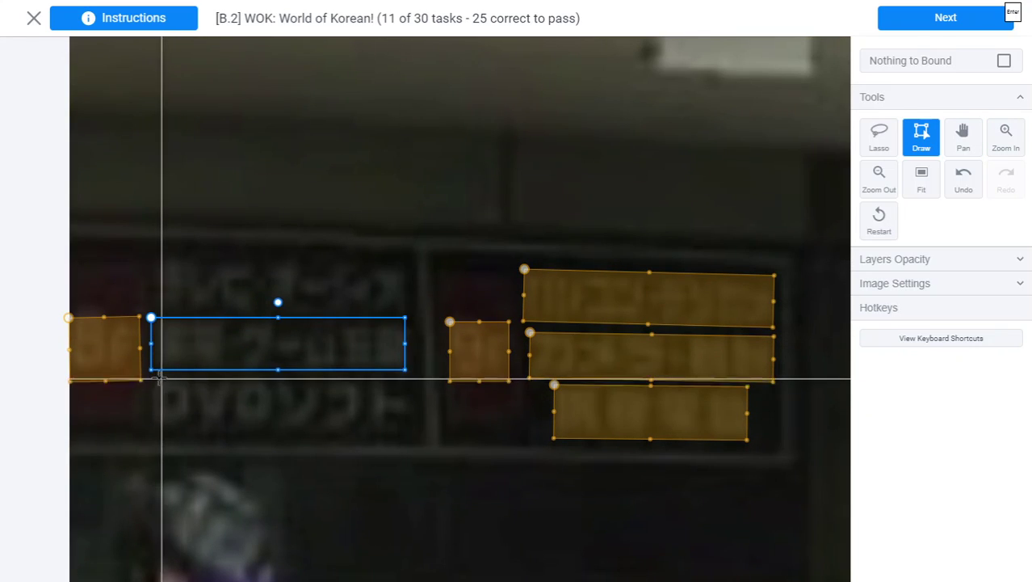
mouse_move(150, 377)
left_mouse_down()
mouse_move(261, 413)
mouse_move(406, 432)
left_mouse_up()
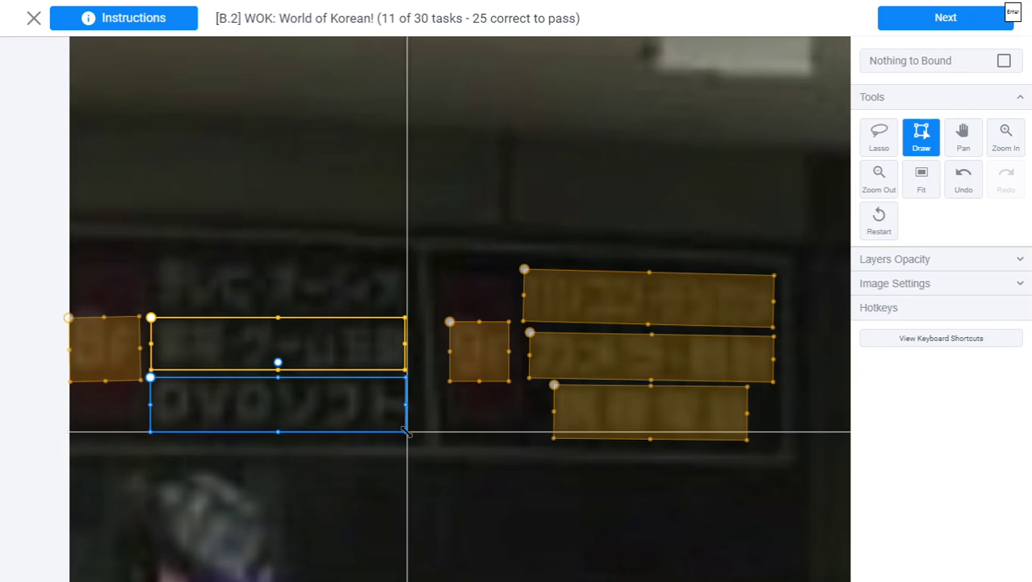
- Widen the middle line's box on both sides and draw a bounding box around the top text line above it
left_click(404, 344)
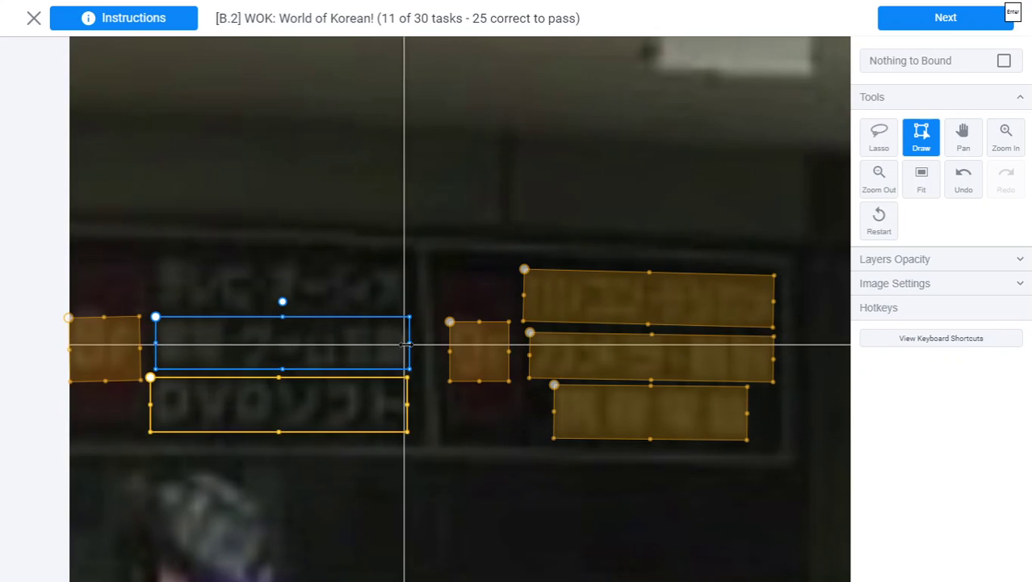
left_click_drag(154, 343, 148, 343)
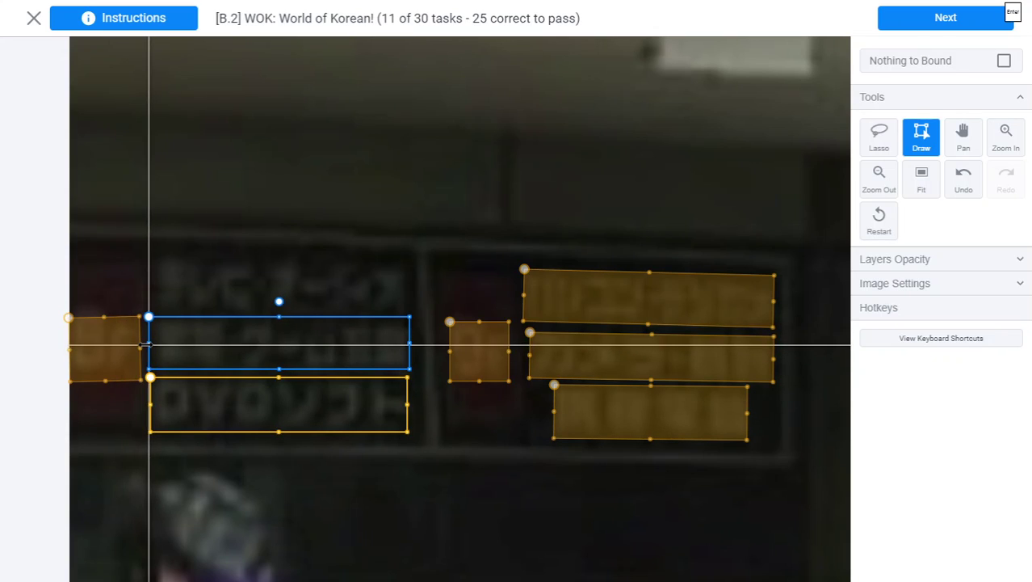
left_click_drag(150, 255, 404, 310)
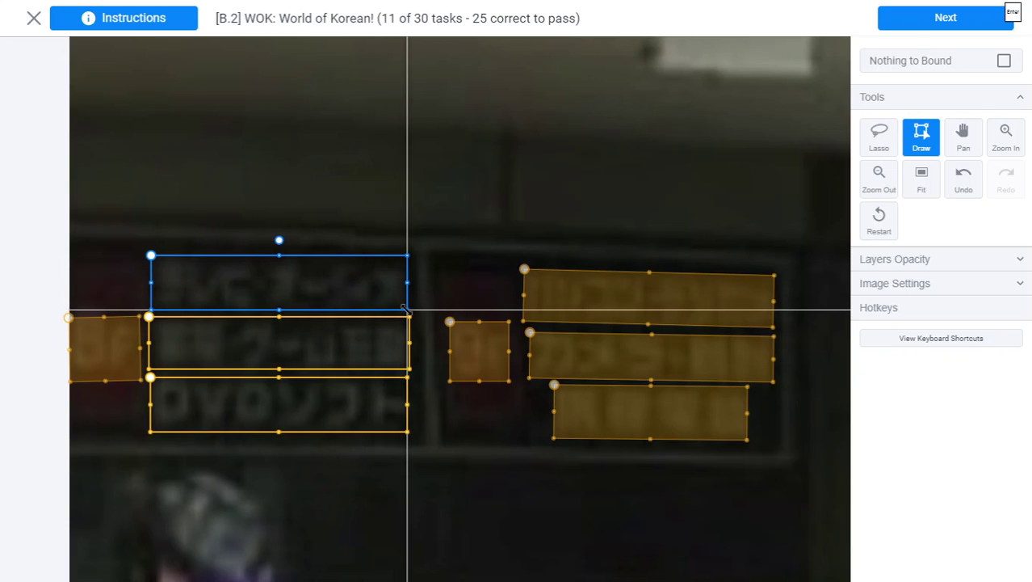
- Extend the right edges of the three text line boxes to fully enclose their last characters
left_click(408, 403)
left_click_drag(408, 403, 411, 402)
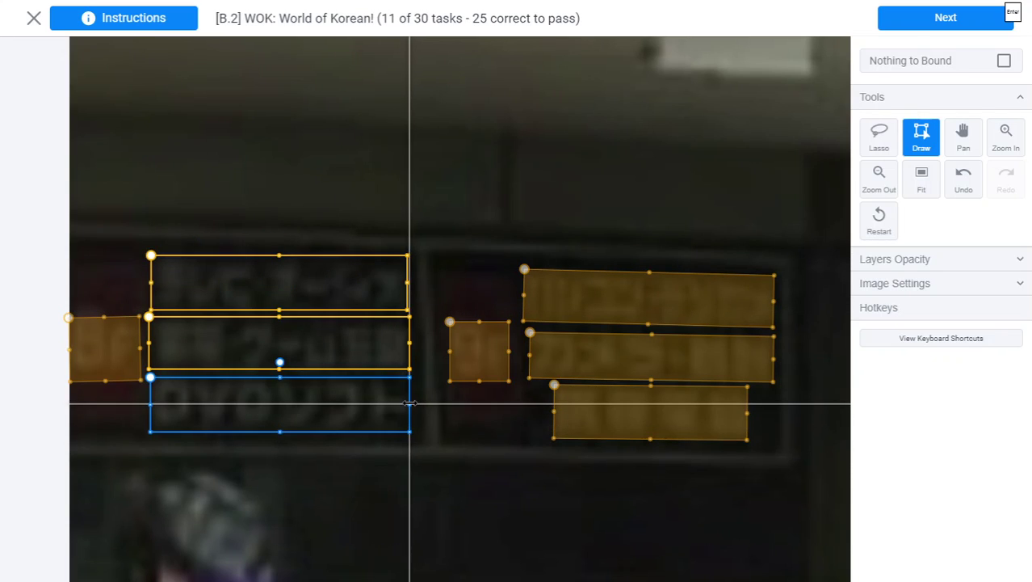
left_click(406, 286)
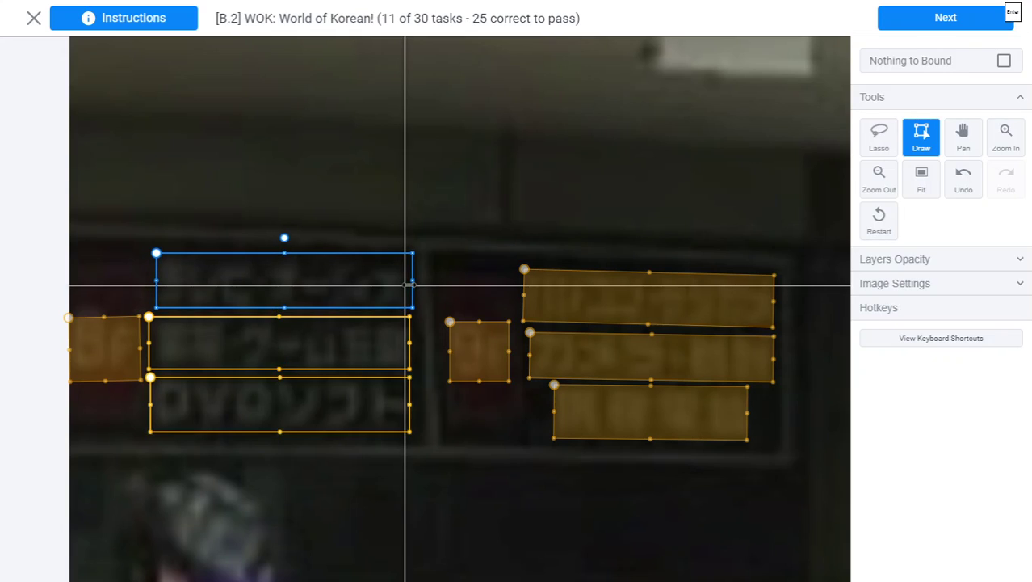
key("ctrl+z")
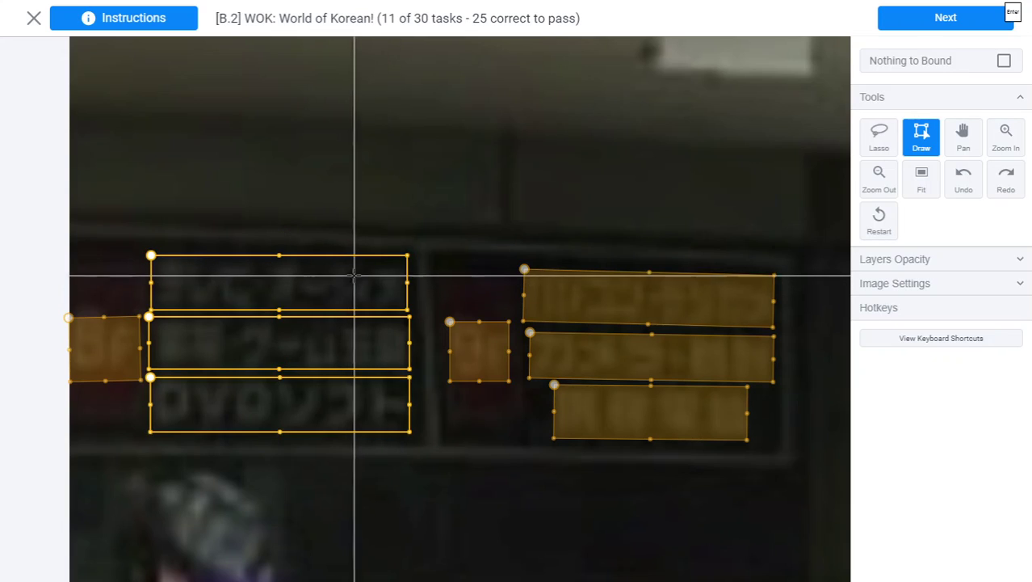
left_click(409, 284)
left_click(410, 344)
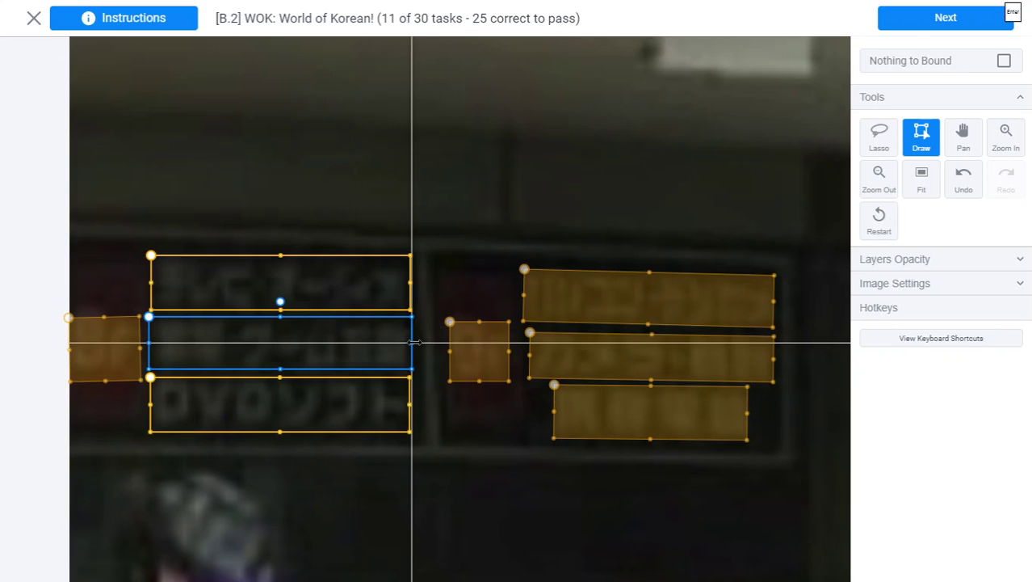
left_click(411, 402)
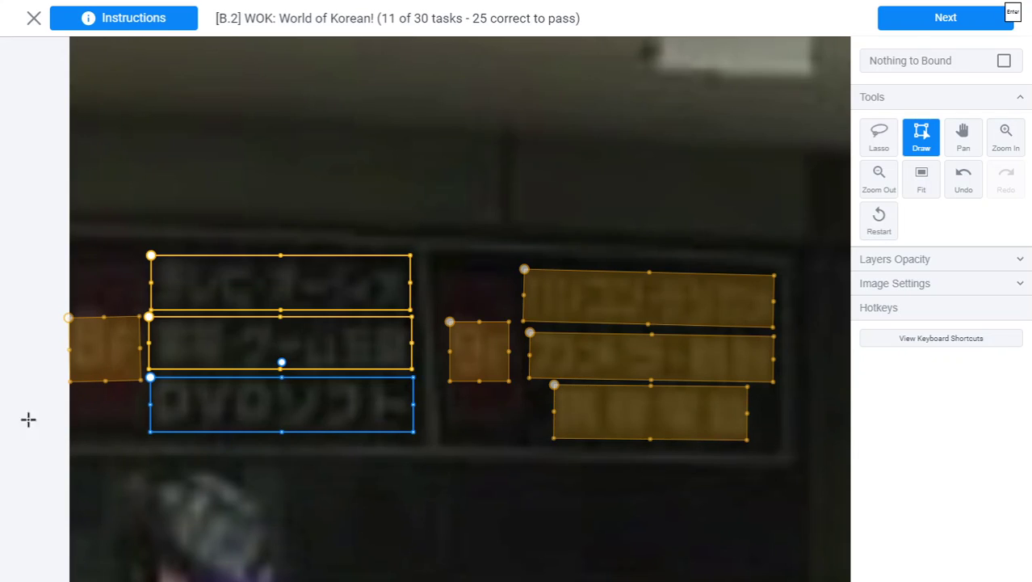
- Submit task 11 and compare the three sign text boxes with the correct answer
scroll(184, 434, "down", 2)
key("Return")
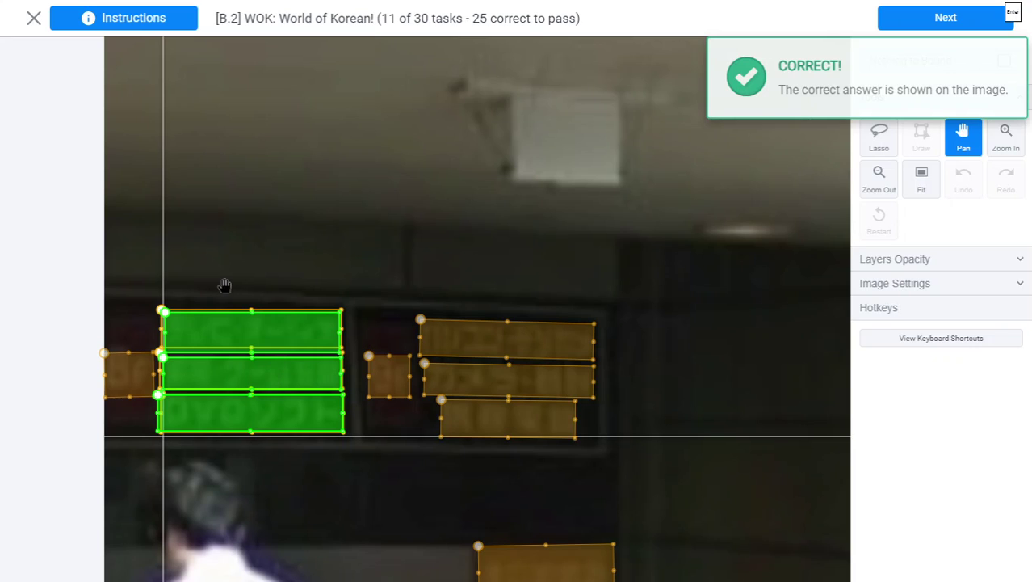
scroll(224, 285, "up", 3)
scroll(264, 342, "down", 1)
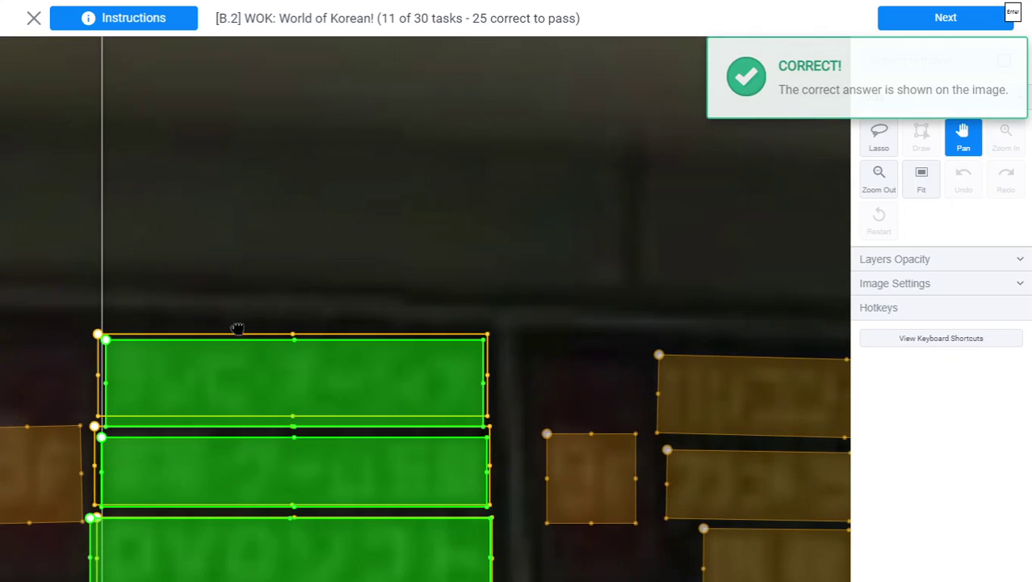
left_click_drag(239, 281, 225, 161)
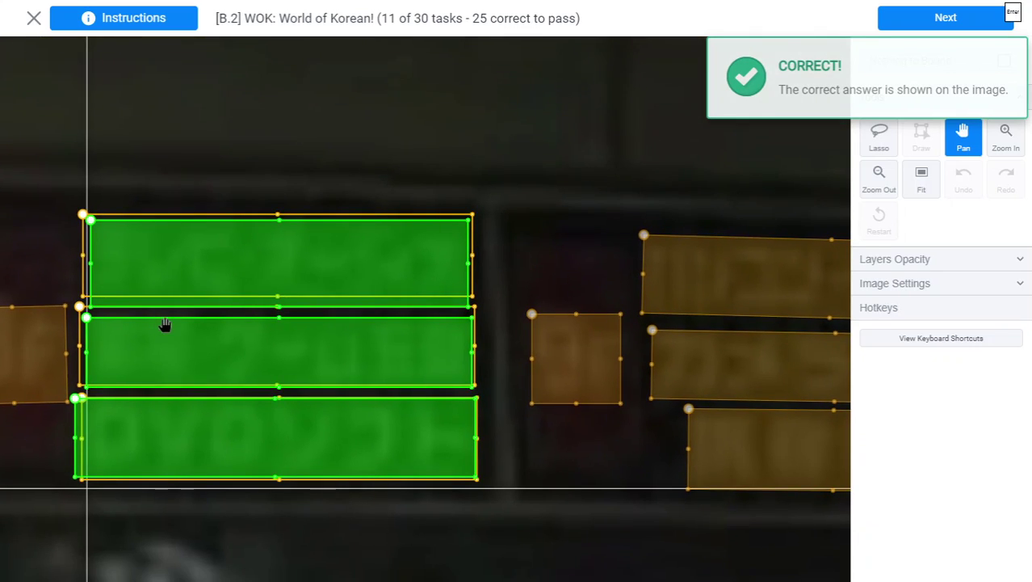
scroll(246, 357, "down", 3)
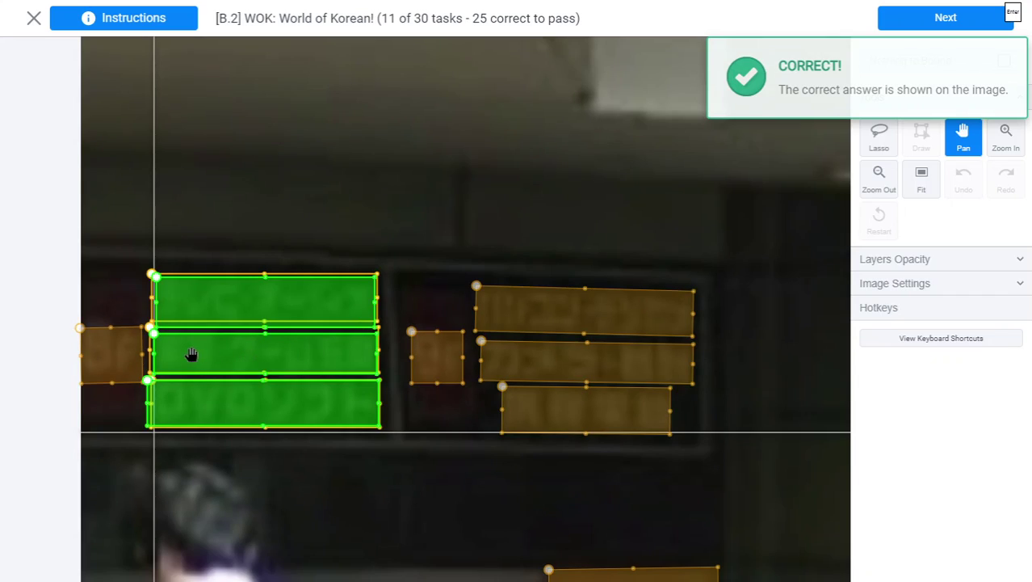
- Continue to task 12, reading the blurry text instructions before starting the section test
key("Return")
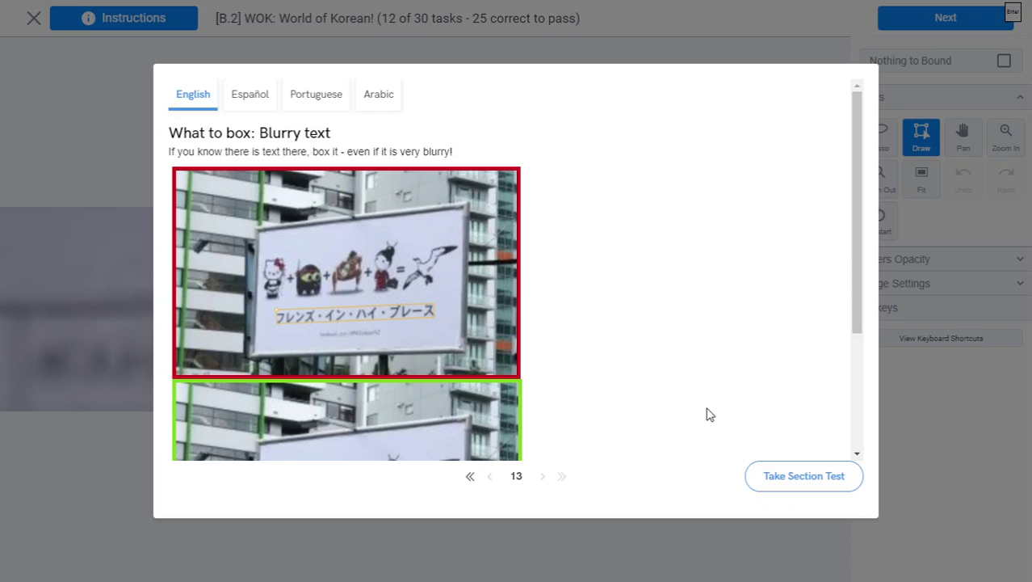
scroll(708, 414, "down", 3)
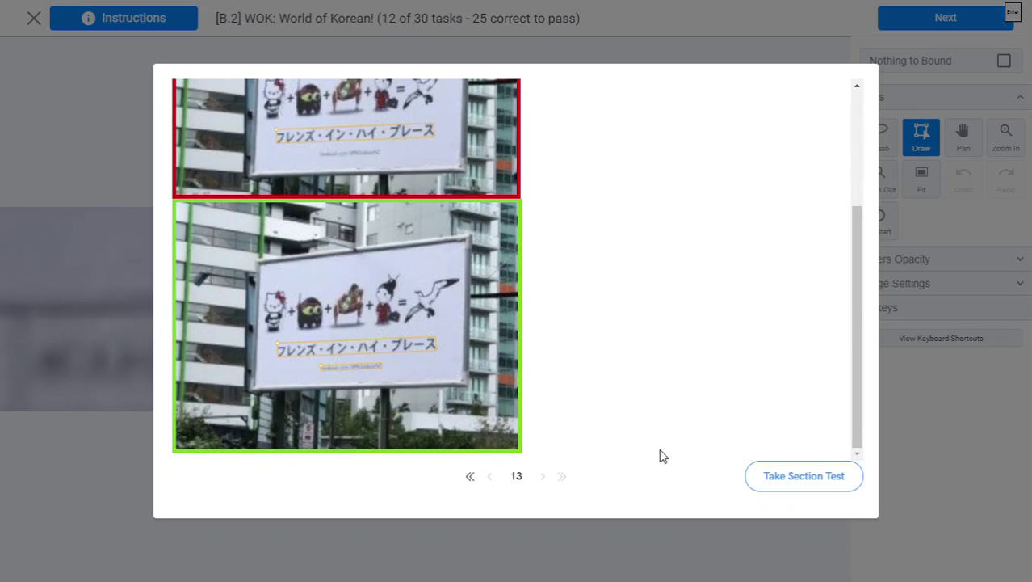
scroll(130, 378, "down", 1)
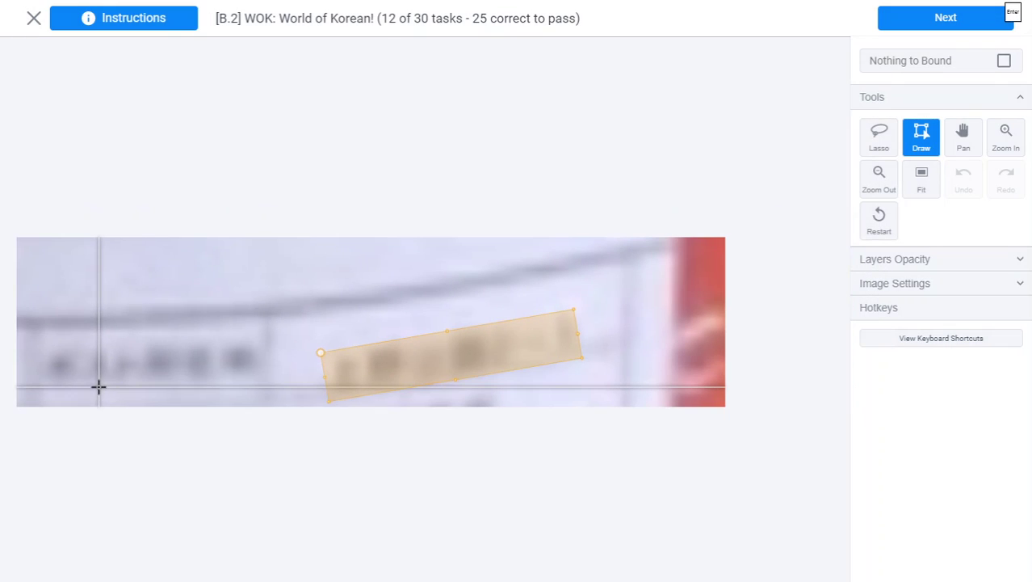
- Lower the image brightness to about a third of its range to darken the blurry document
key("space")
left_click_drag(120, 383, 277, 346)
key("d")
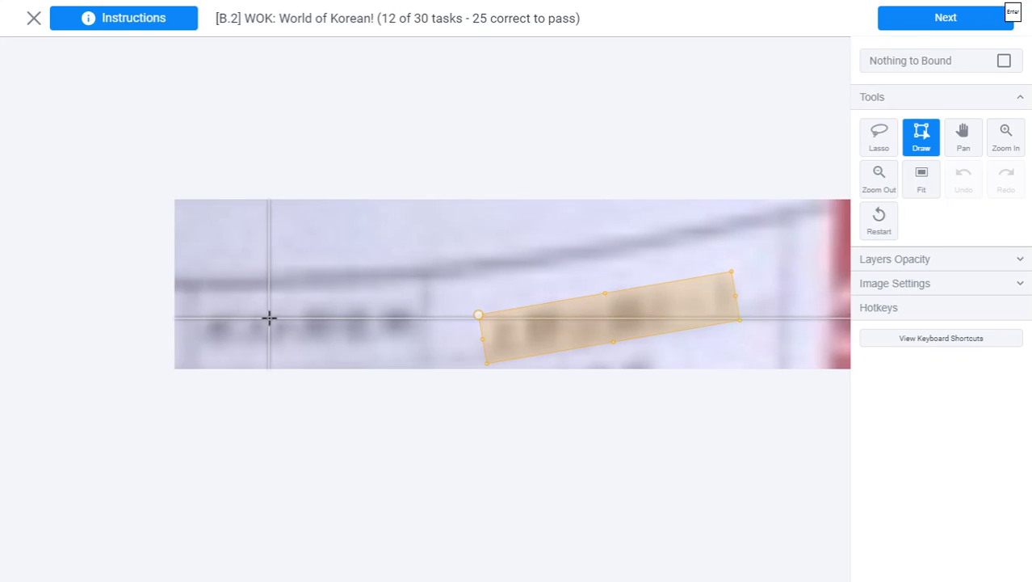
left_click(908, 293)
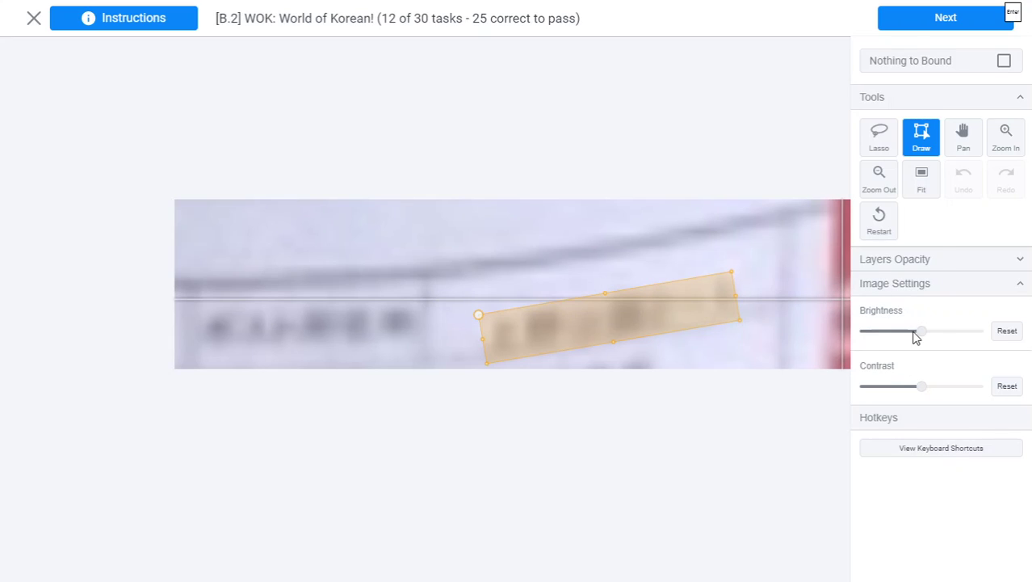
left_click_drag(917, 333, 901, 328)
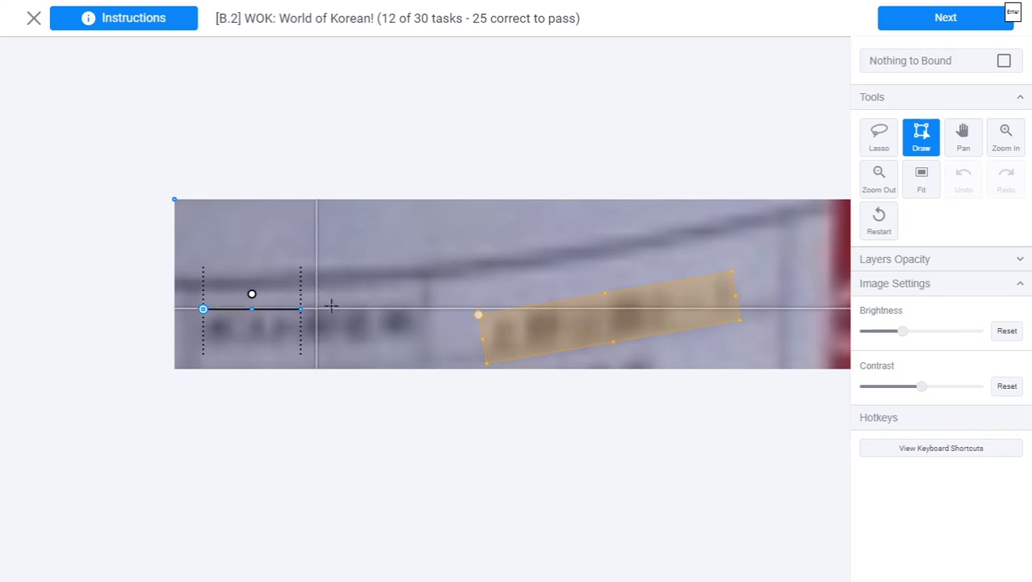
- Draw a slightly tilted bounding box around the unboxed blurry text beside the existing box and submit task 12
mouse_move(331, 305)
left_mouse_down()
mouse_move(417, 294)
mouse_move(430, 336)
left_mouse_up()
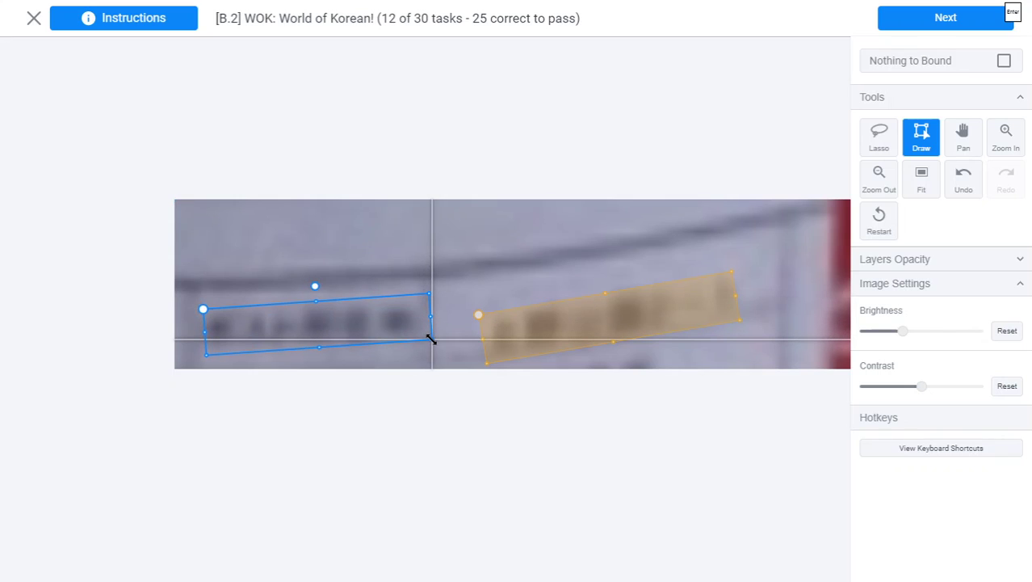
left_click(430, 338)
scroll(147, 398, "down", 3)
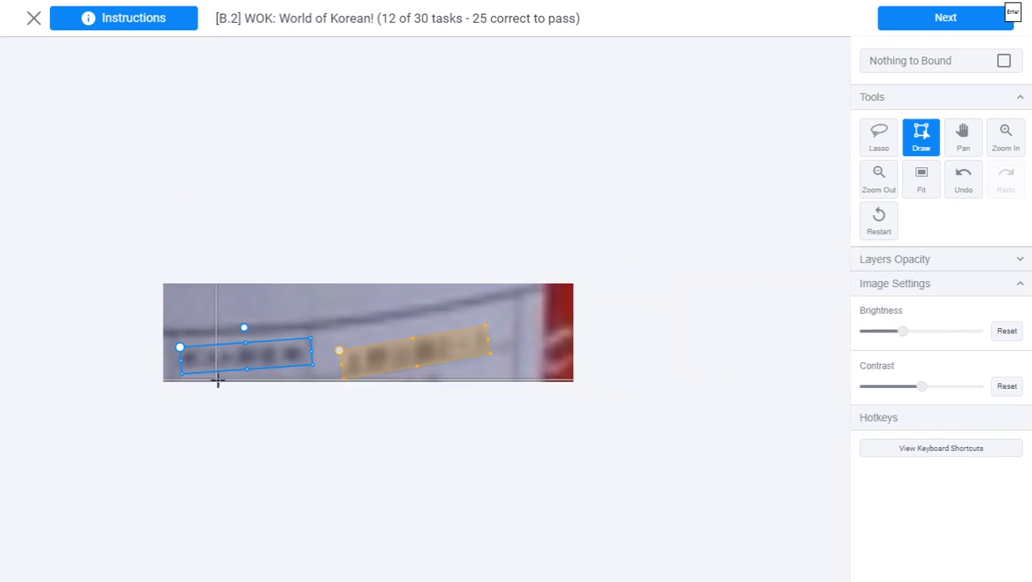
left_click(931, 17)
- Compare the blurry text box with the correct answer and start the section test for task 13
scroll(243, 344, "up", 3)
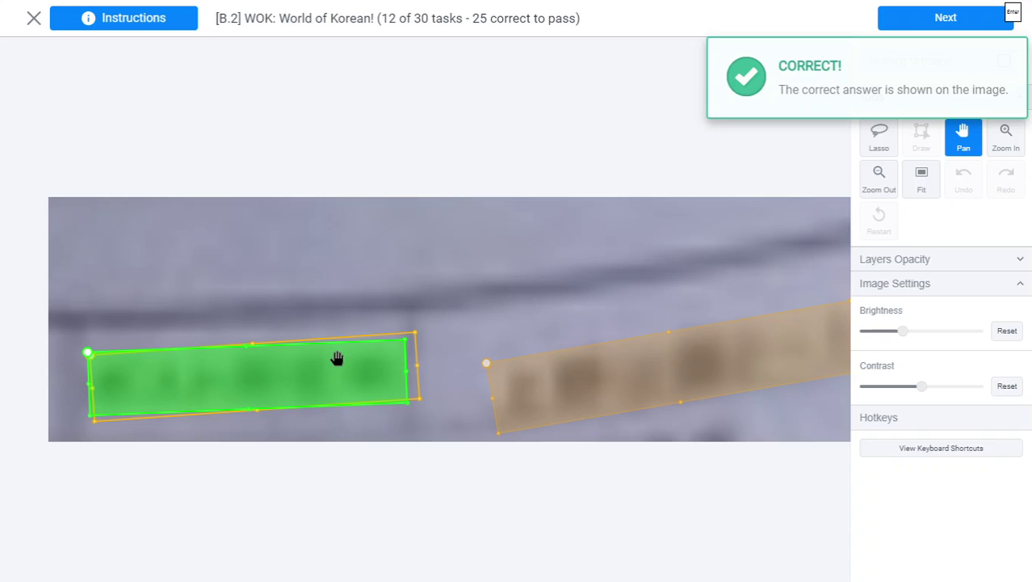
scroll(356, 359, "down", 2)
scroll(335, 373, "down", 1)
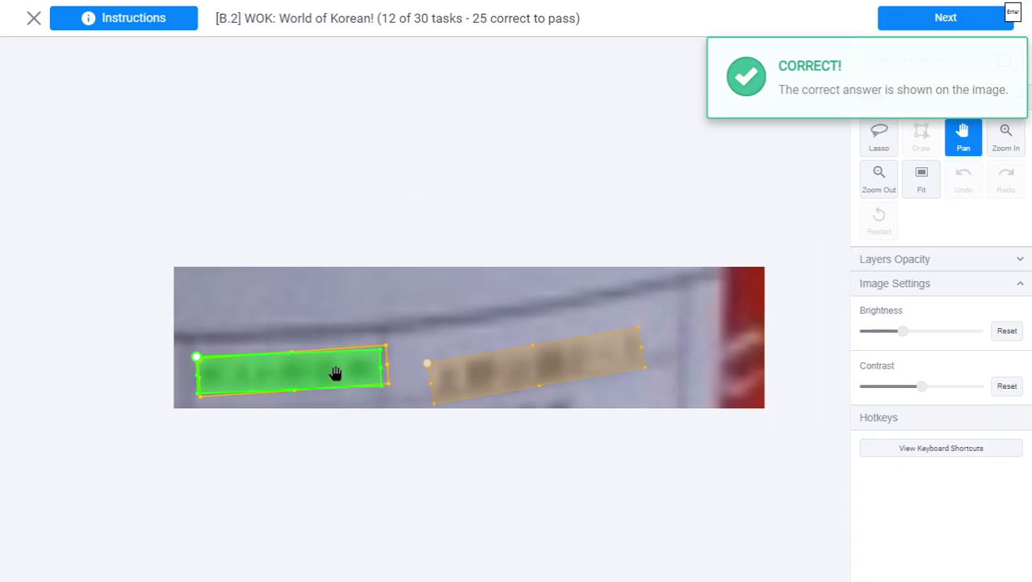
key("Return")
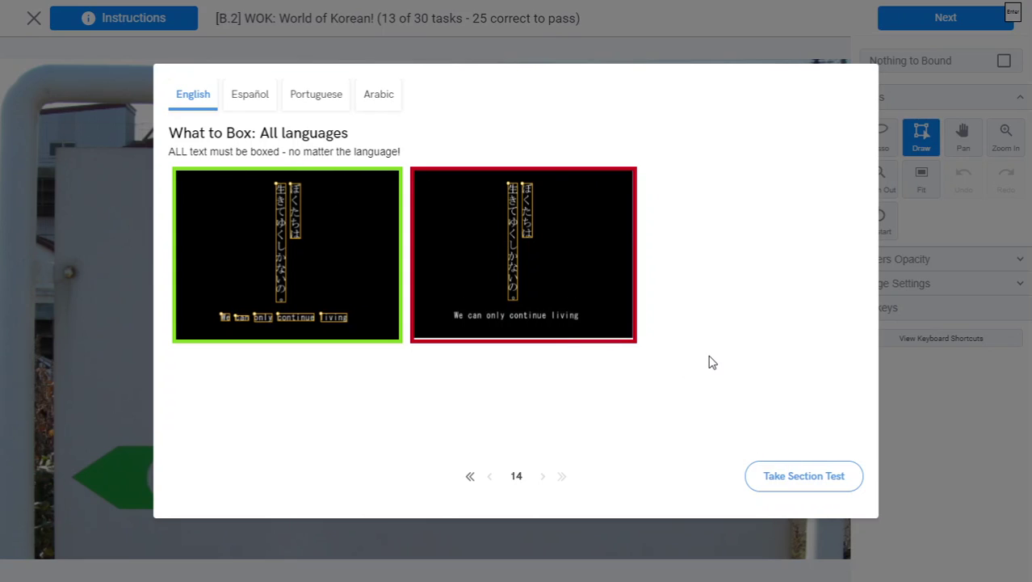
left_click(798, 485)
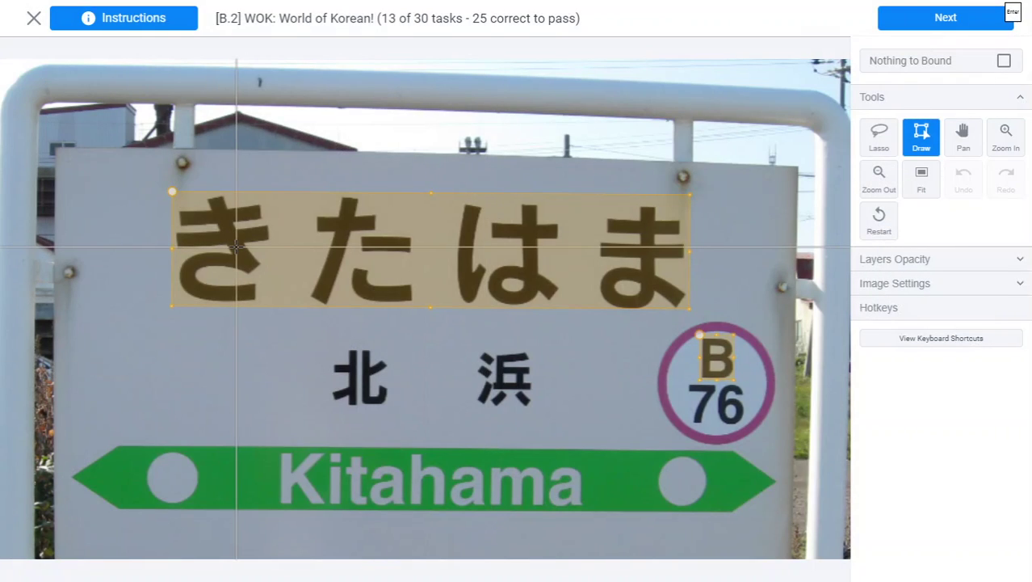
- Draw separate bounding boxes around the widely spaced characters 北 and 浜 on the station sign
scroll(340, 384, "up", 3)
key("space")
left_click_drag(351, 397, 275, 297)
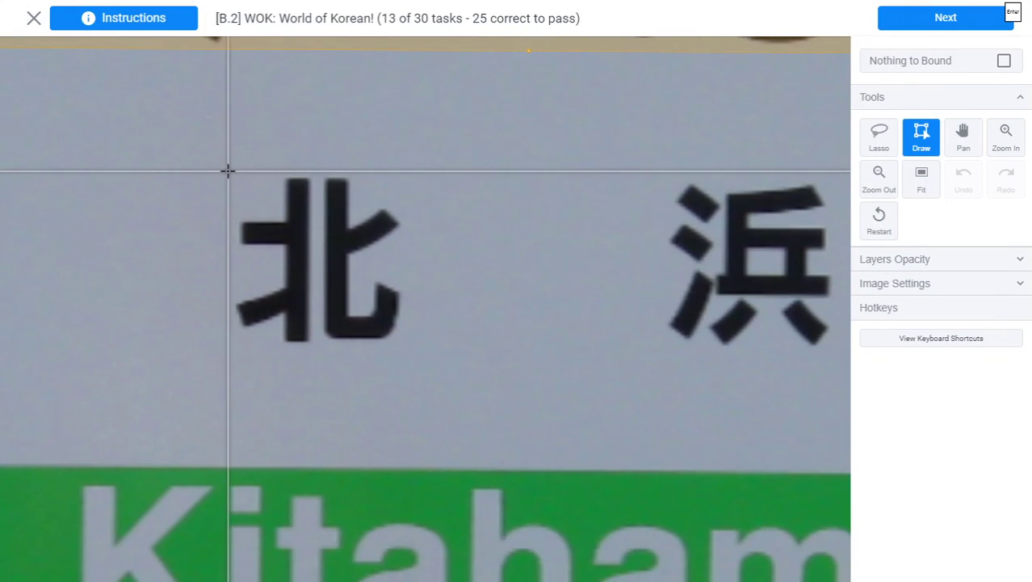
mouse_move(237, 175)
left_mouse_down()
mouse_move(395, 345)
mouse_move(195, 278)
left_mouse_up()
key("space")
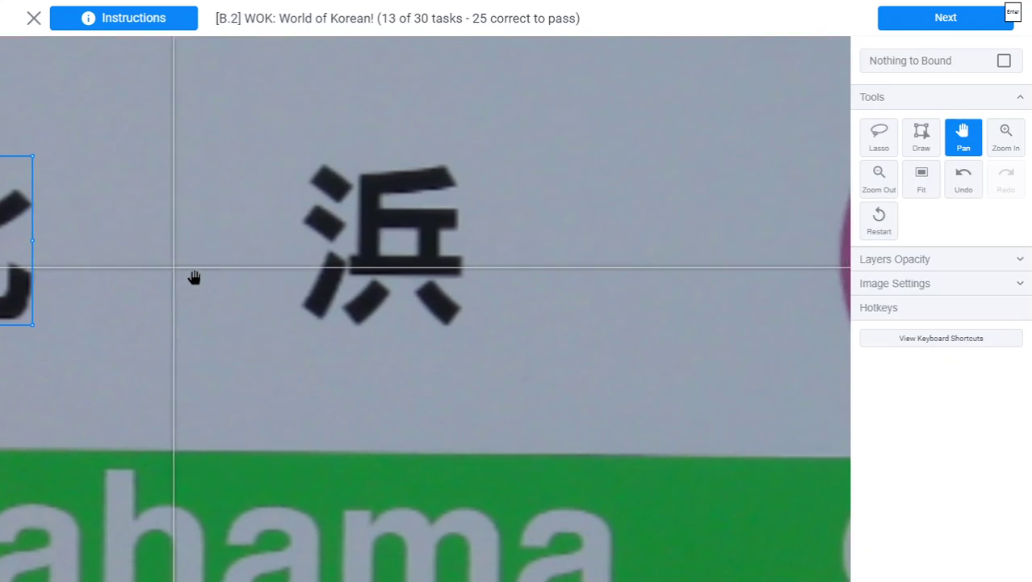
mouse_move(296, 160)
left_mouse_down()
mouse_move(438, 318)
mouse_move(464, 326)
left_mouse_up()
- Draw a bounding box around the number 76 below the boxed B in the sign's circle
scroll(463, 325, "down", 2)
key("space")
left_click_drag(820, 297, 451, 244)
scroll(452, 244, "up", 3)
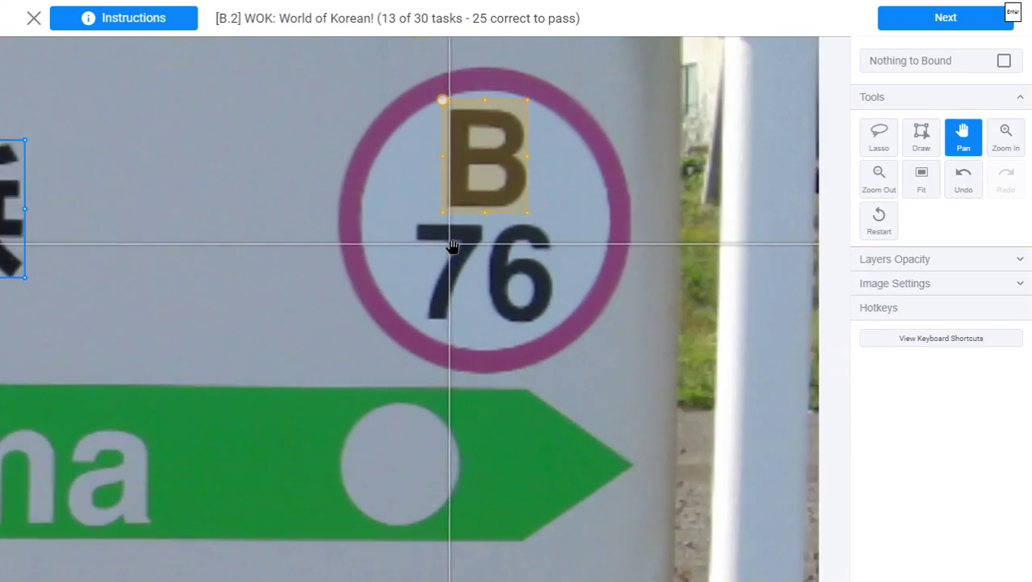
left_click_drag(402, 210, 595, 352)
- Draw a bounding box around Kitahama on the green arrow and submit task 13
scroll(676, 333, "down", 2)
scroll(675, 333, "down", 1)
key("space")
left_click_drag(254, 359, 340, 191)
scroll(221, 243, "up", 1)
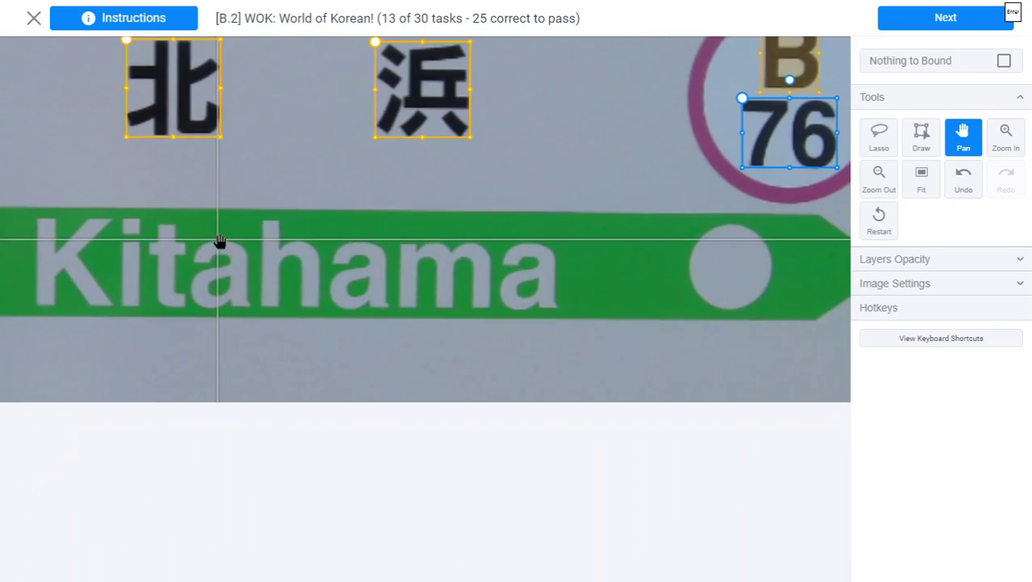
left_click_drag(154, 235, 173, 233)
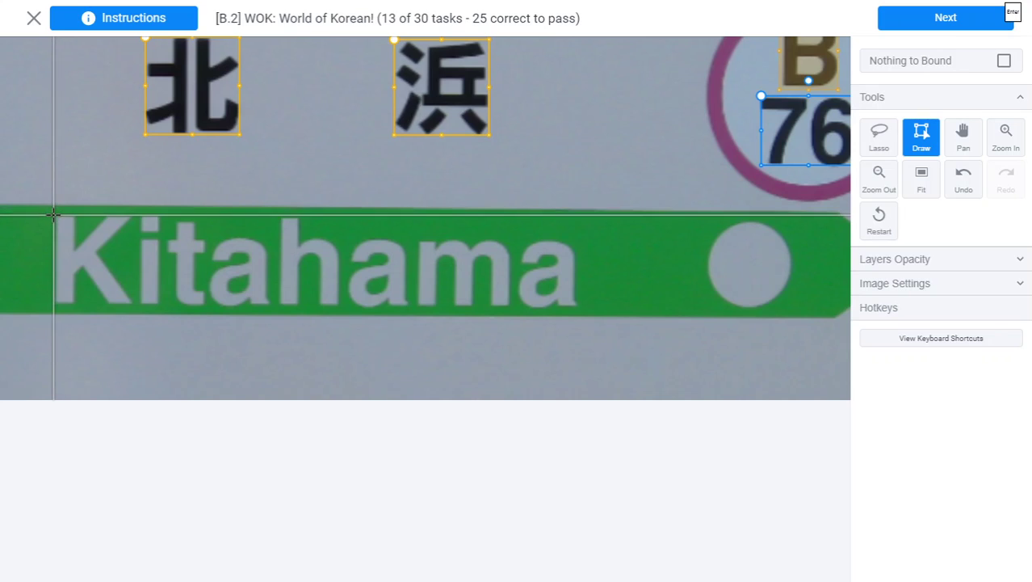
mouse_move(52, 214)
left_mouse_down()
mouse_move(503, 273)
mouse_move(579, 310)
left_mouse_up()
scroll(387, 311, "down", 2)
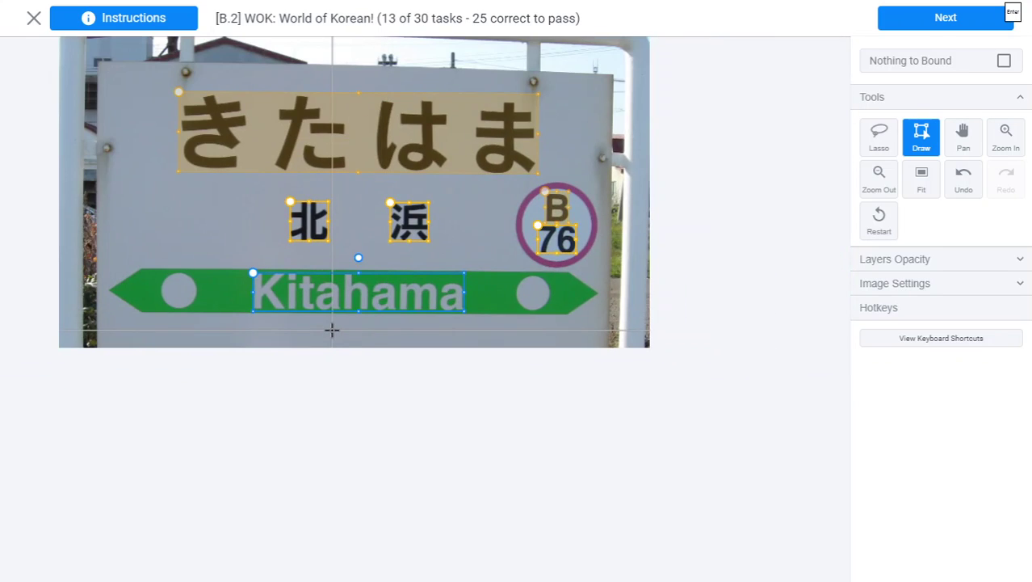
key("Return")
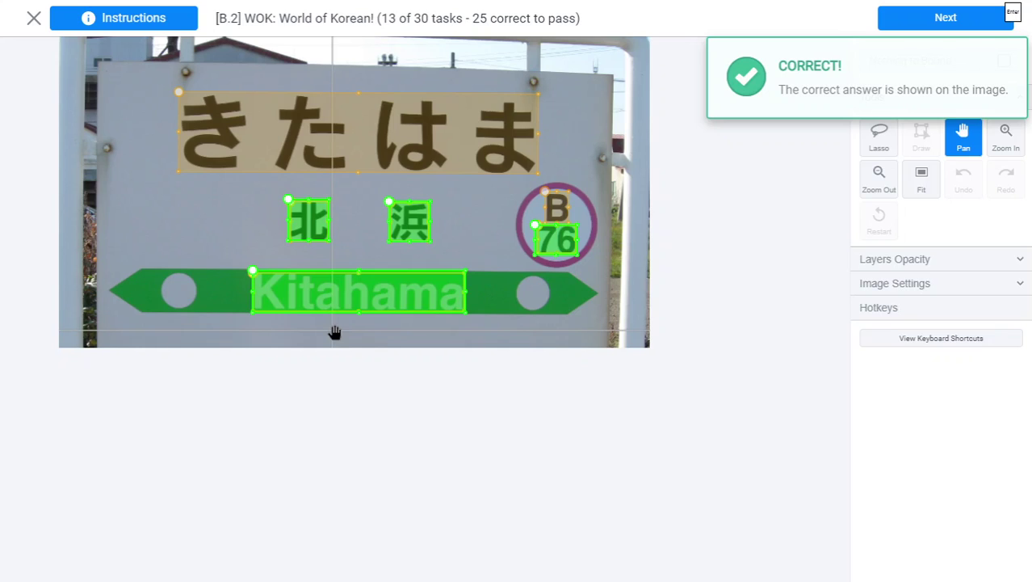
- Review the character spacing examples for task 14 and start its section test
scroll(517, 262, "down", 10)
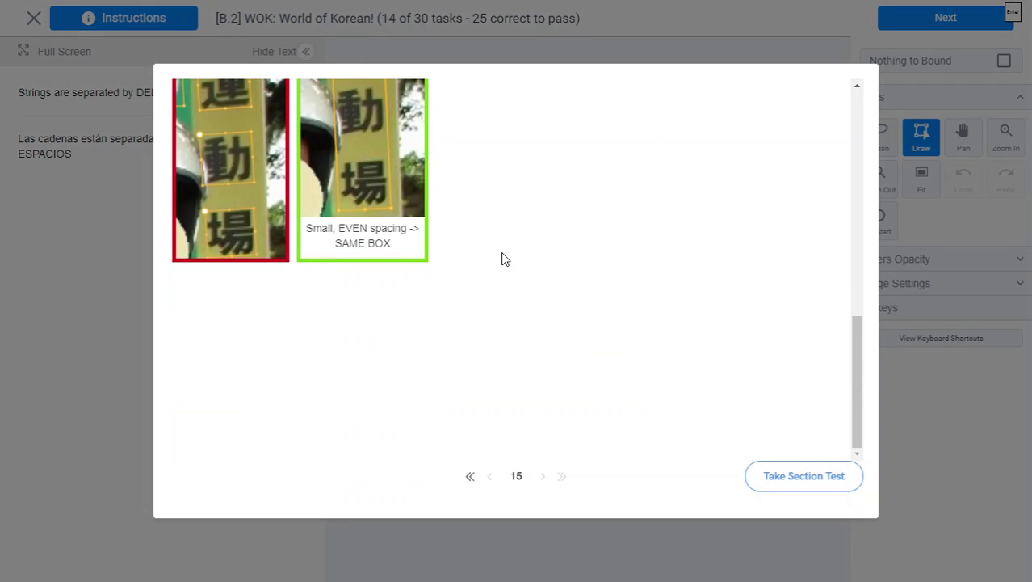
scroll(502, 258, "up", 5)
scroll(347, 300, "down", 5)
scroll(303, 208, "up", 3)
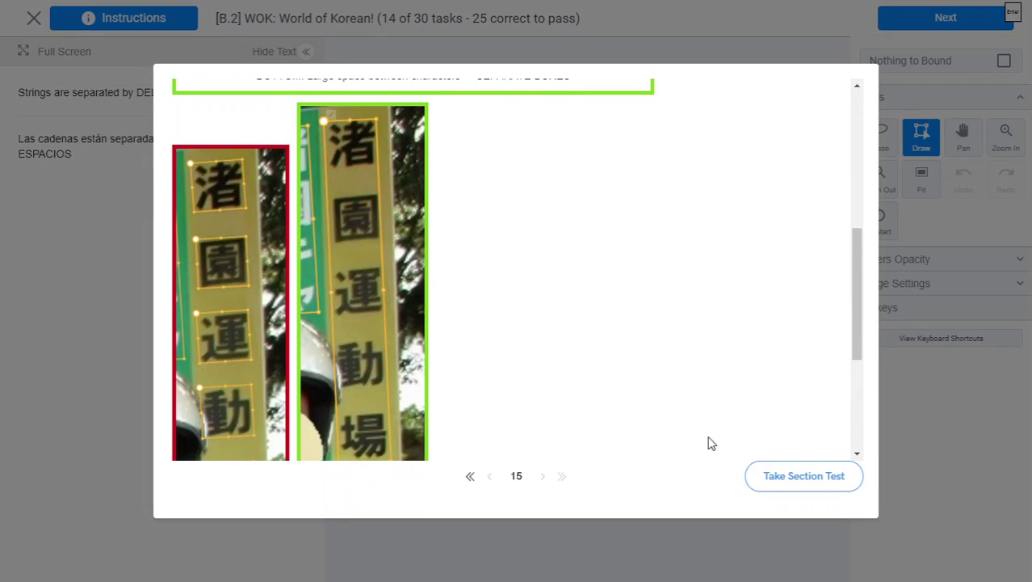
left_click(776, 478)
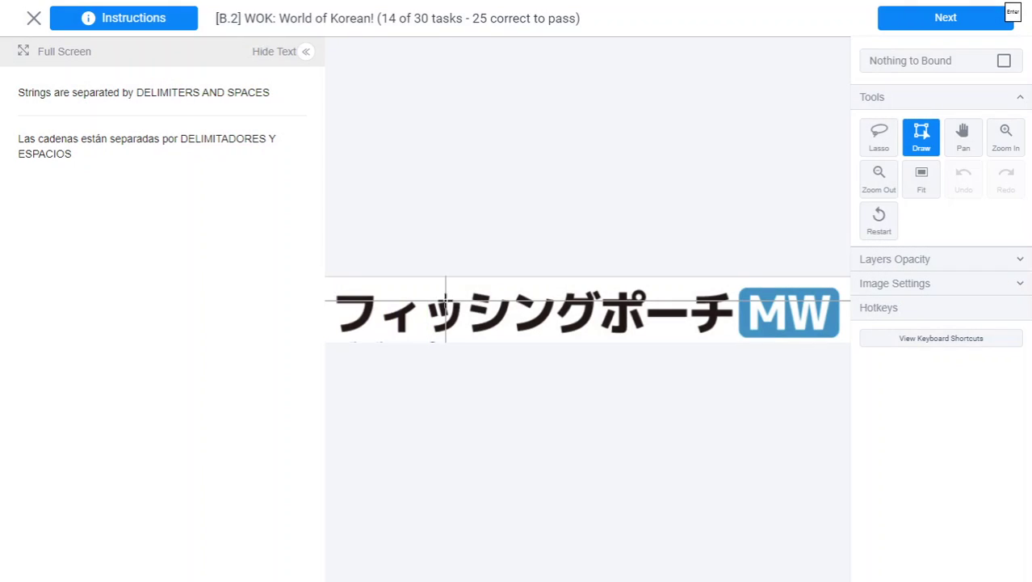
- Hide the text panel and draw one bounding box around the Japanese string フィッシングポーチ
left_click(302, 53)
key("space")
left_click_drag(67, 91, 73, 156)
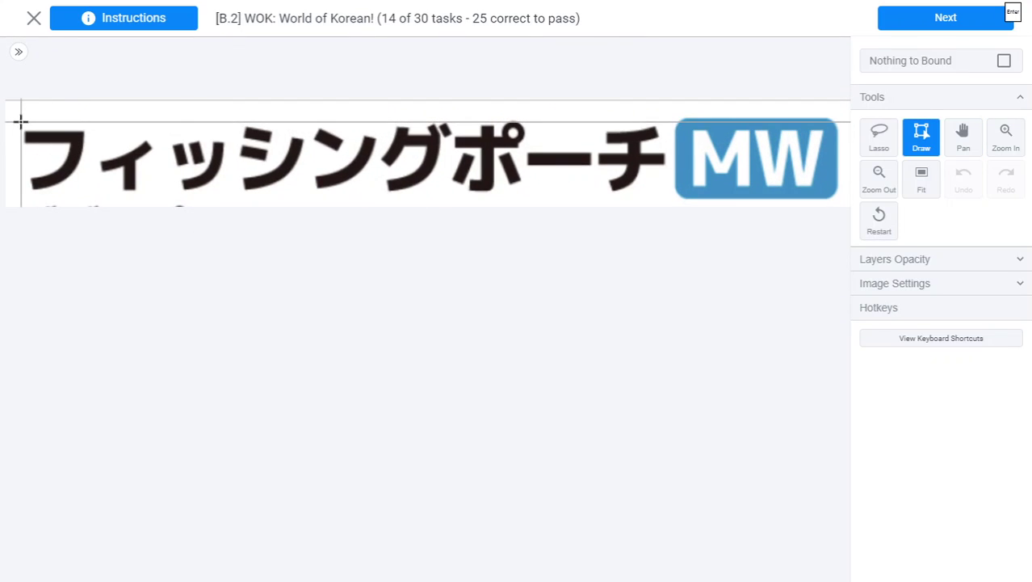
mouse_move(22, 121)
left_mouse_down()
mouse_move(388, 135)
mouse_move(666, 193)
left_mouse_up()
- Draw a separate bounding box around MW inside the blue label and submit task 14
key("space")
mouse_move(682, 154)
left_mouse_down()
mouse_move(431, 173)
mouse_move(331, 195)
mouse_move(466, 216)
mouse_move(671, 302)
mouse_move(659, 315)
left_mouse_up()
scroll(336, 178, "up", 2)
scroll(355, 168, "up", 3)
scroll(484, 277, "down", 2)
key("Return")
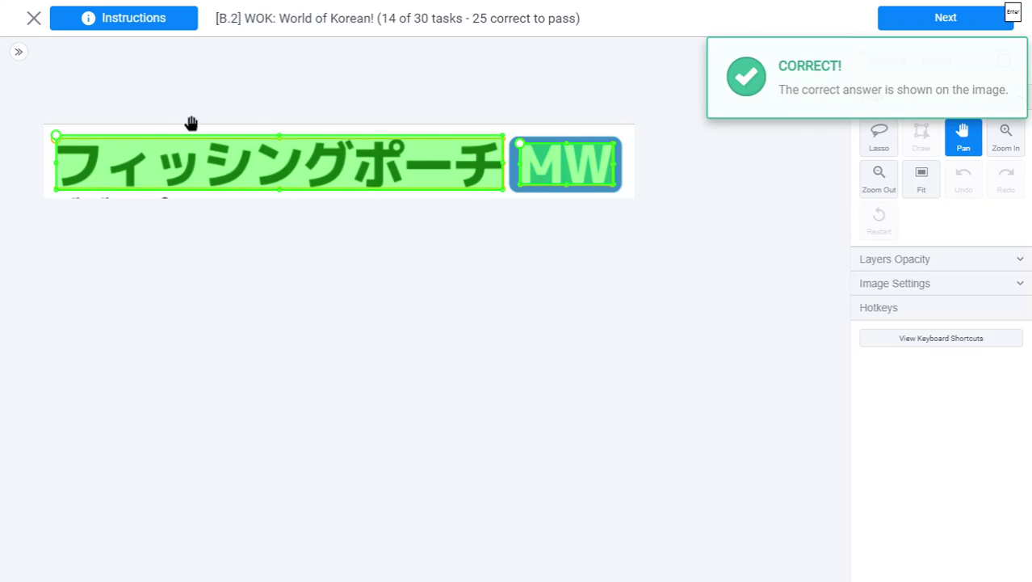
- Compare the edges of the フィッシングポーチ and MW boxes with the correct answer
scroll(162, 126, "up", 3)
left_click_drag(156, 173, 466, 202)
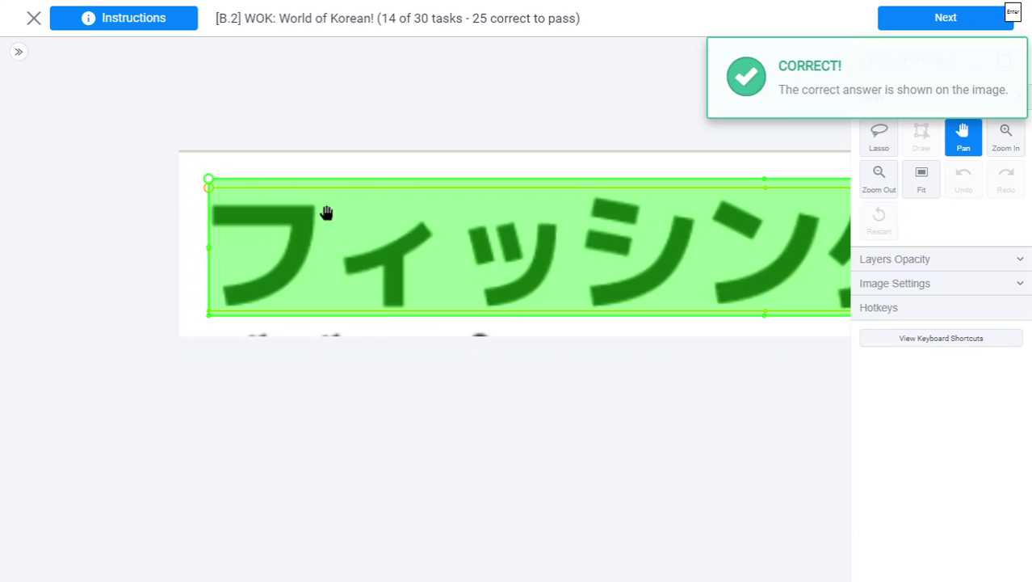
scroll(607, 213, "down", 1)
left_click_drag(684, 211, 479, 228)
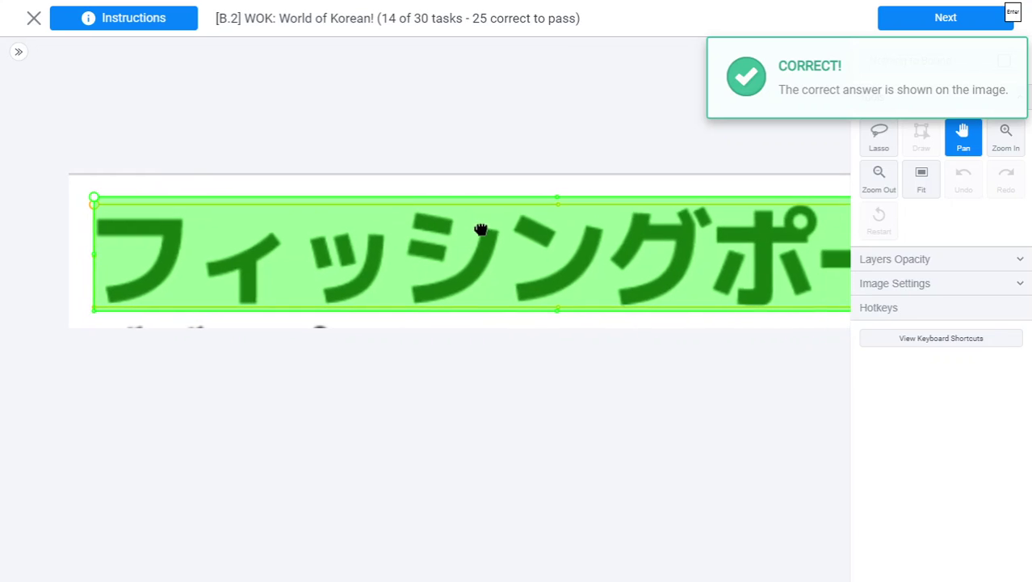
left_click_drag(519, 275, 454, 239)
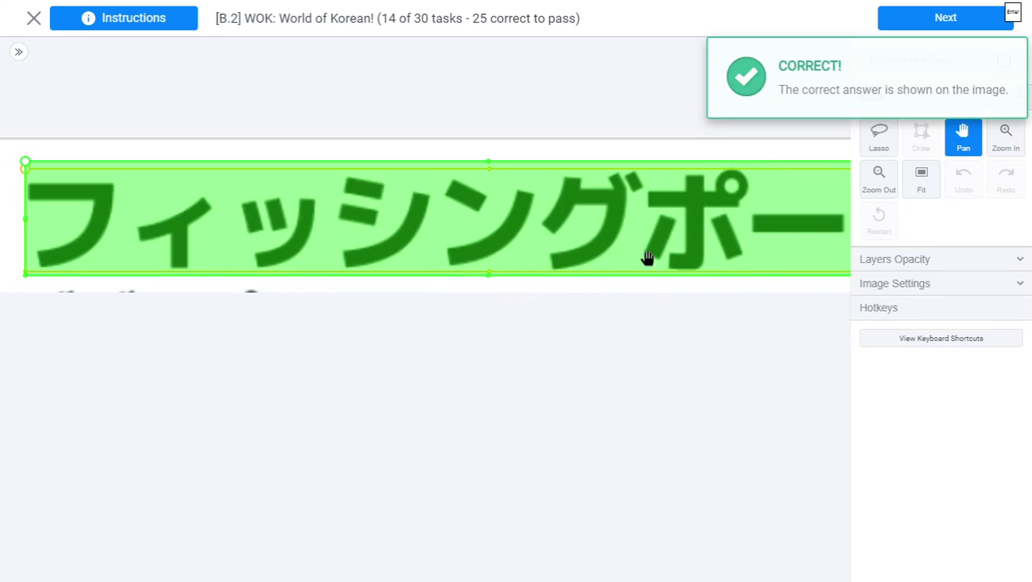
left_click_drag(649, 258, 543, 241)
scroll(524, 244, "down", 2)
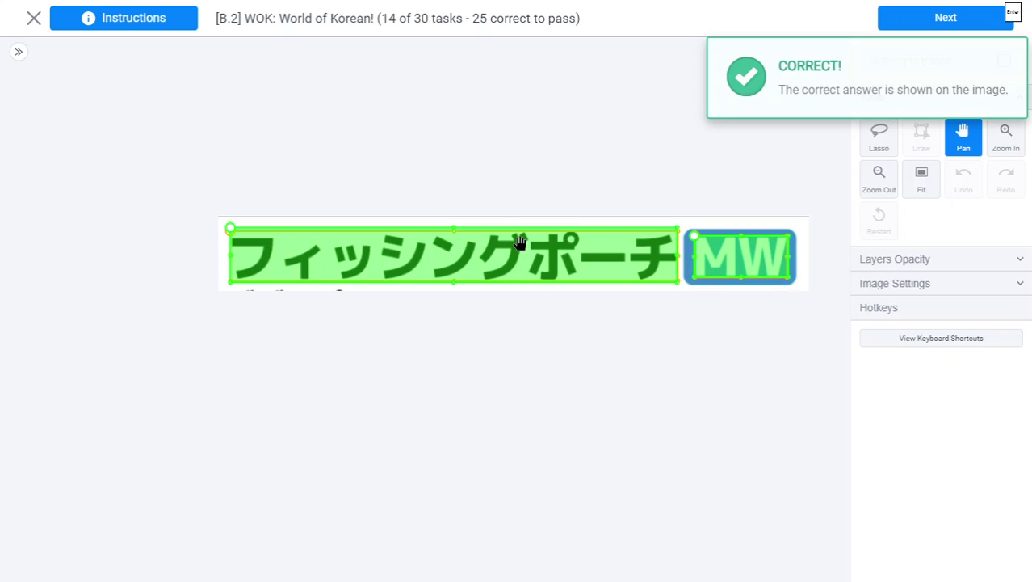
scroll(756, 268, "up", 4)
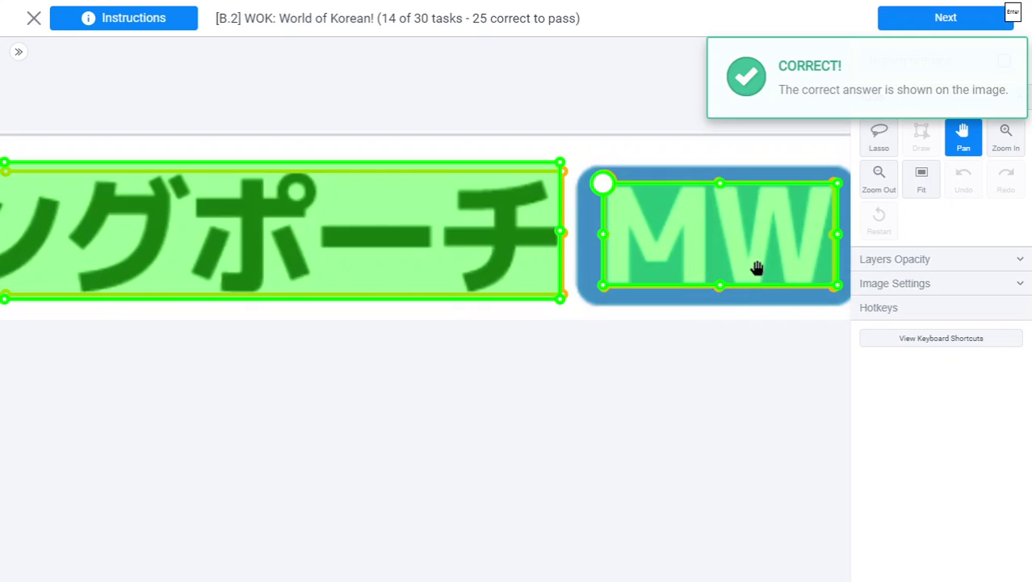
left_click_drag(664, 143, 540, 175)
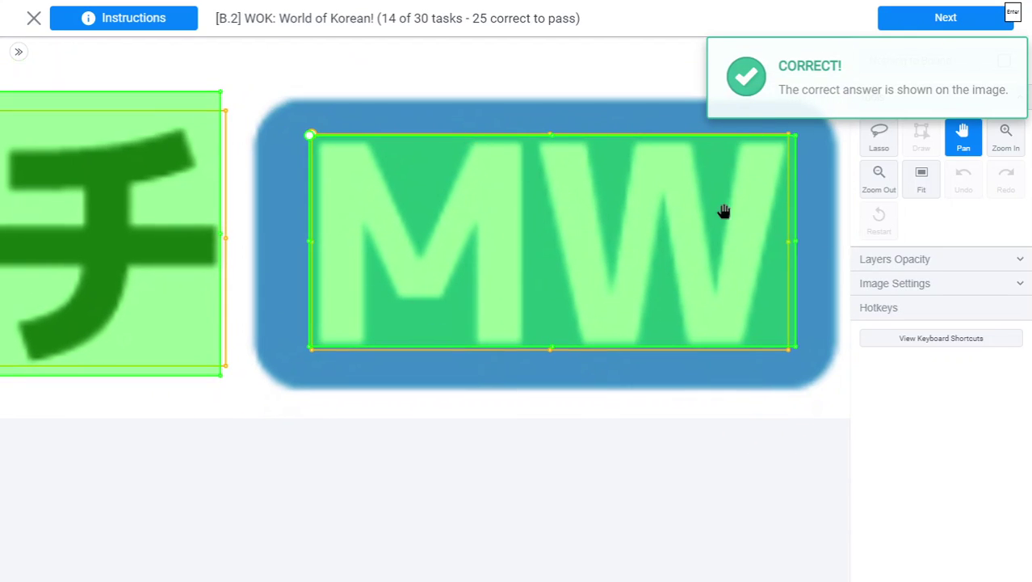
scroll(702, 240, "down", 3)
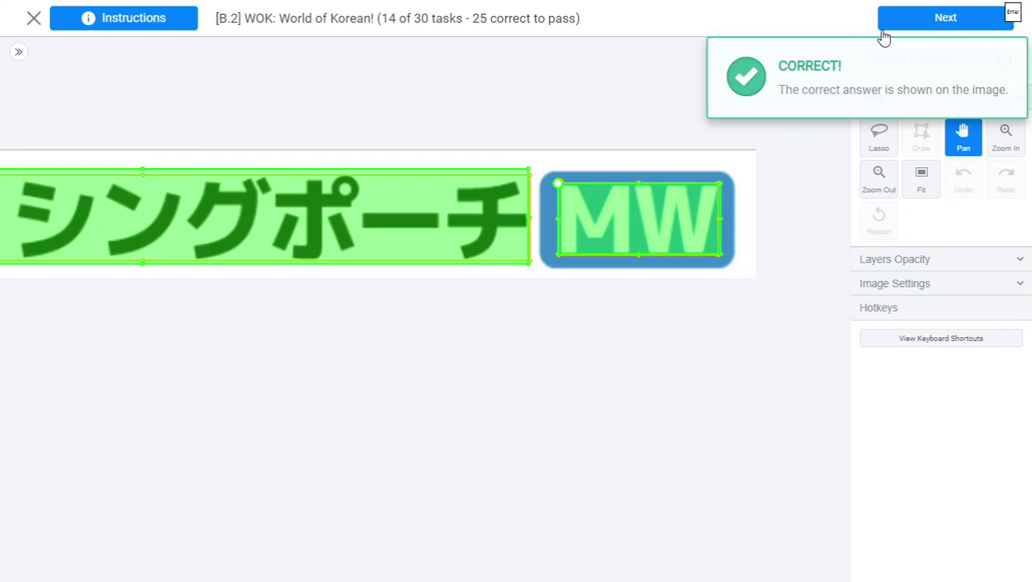
- Continue to task 15, reading the uneven versus even spacing instructions before starting the section test
left_click(908, 31)
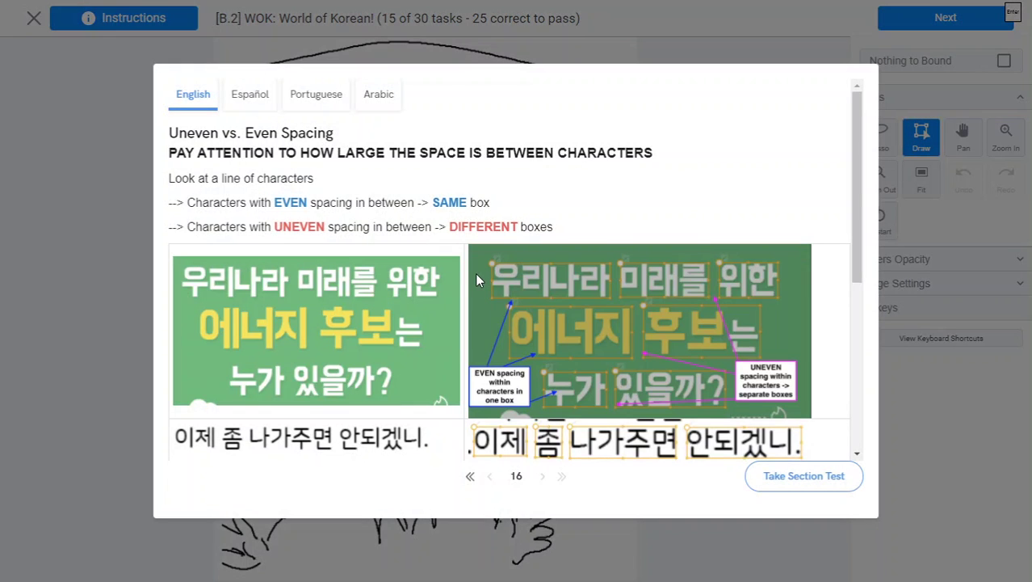
scroll(658, 376, "down", 4)
scroll(637, 357, "up", 5)
left_click(804, 475)
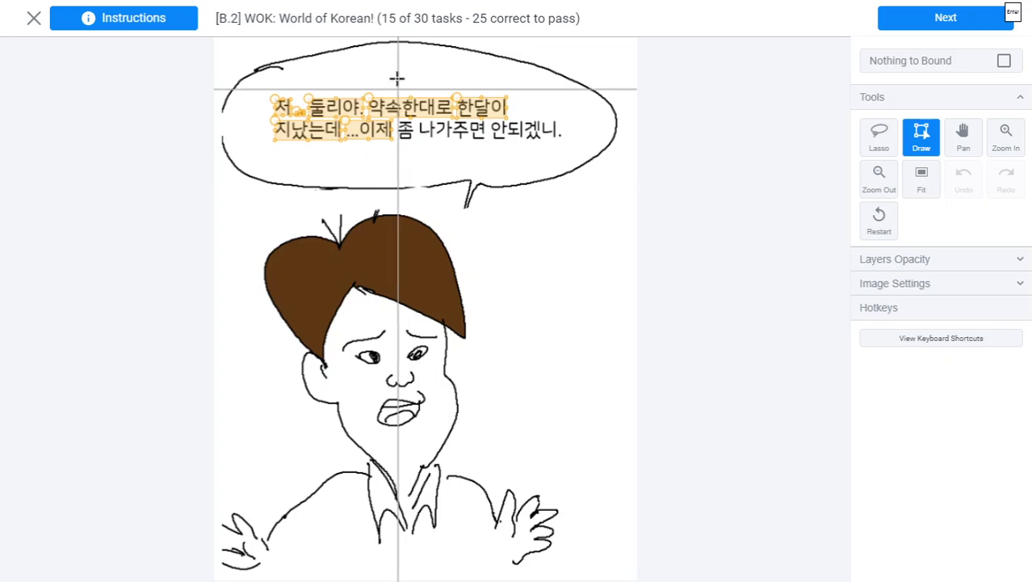
- Draw separate bounding boxes around 좀 and 나가주면 in the second line of the speech bubble
scroll(402, 117, "up", 10)
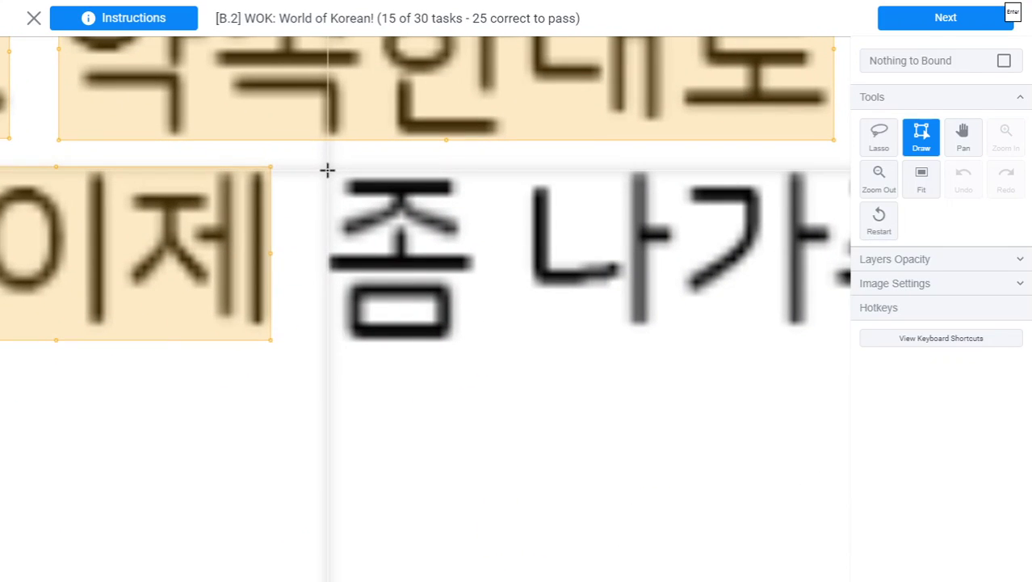
mouse_move(327, 170)
left_mouse_down()
mouse_move(412, 317)
mouse_move(474, 340)
left_mouse_up()
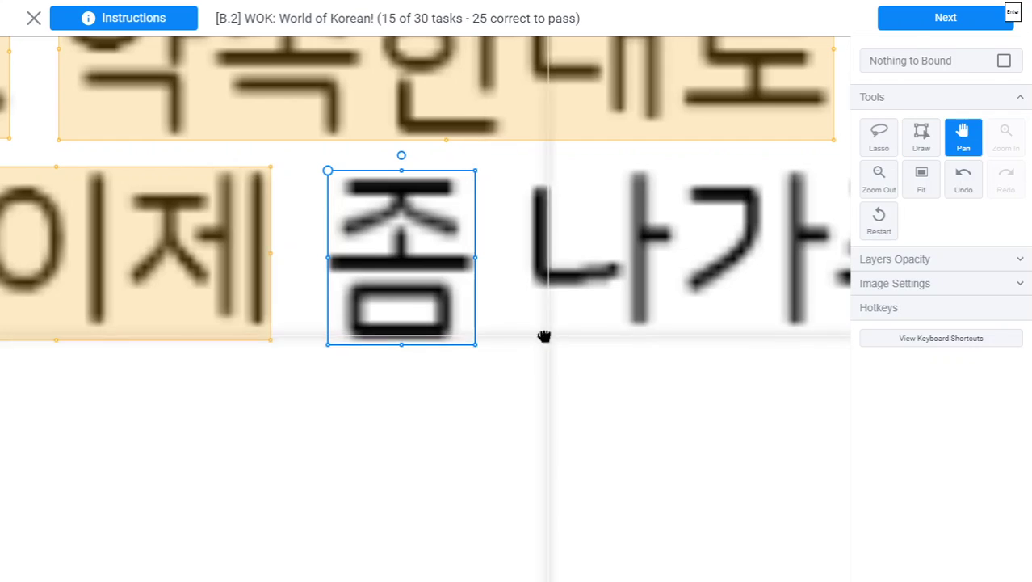
left_click_drag(546, 336, 251, 296)
scroll(251, 296, "down", 2)
left_click_drag(364, 293, 242, 235)
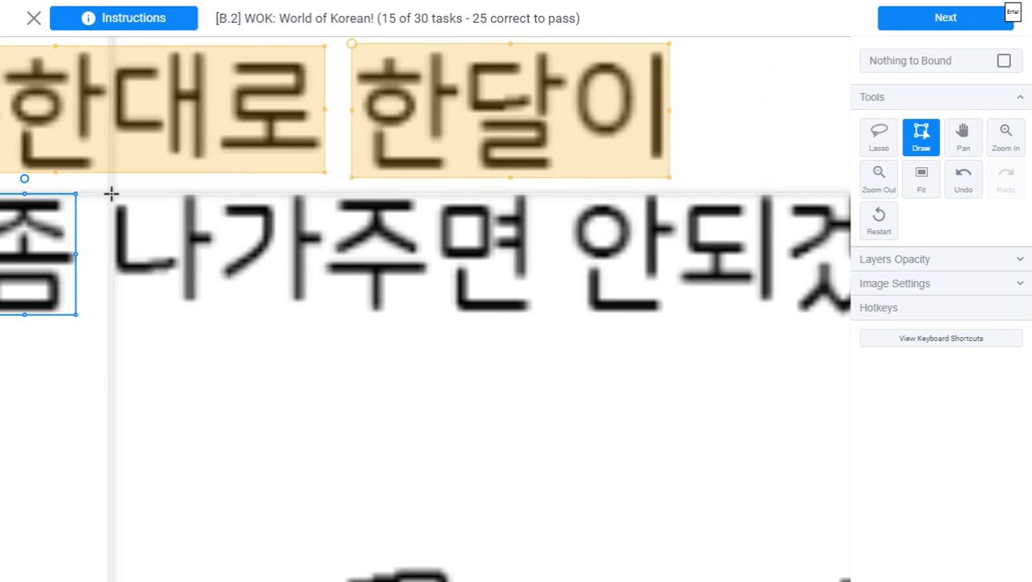
left_click_drag(112, 191, 532, 317)
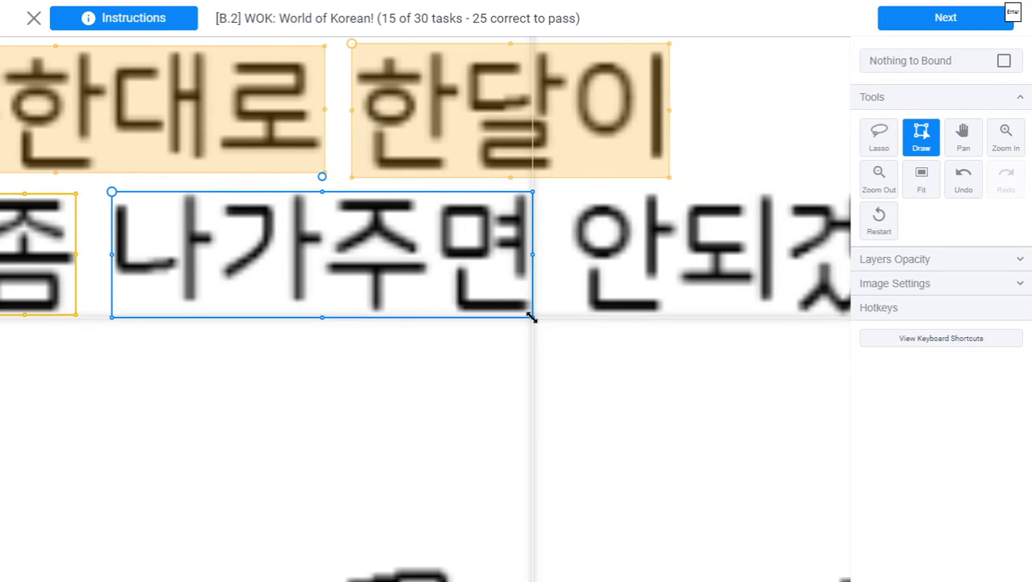
- Draw a bounding box around 안되겠니. including its period, and submit task 15
key("space")
key("d")
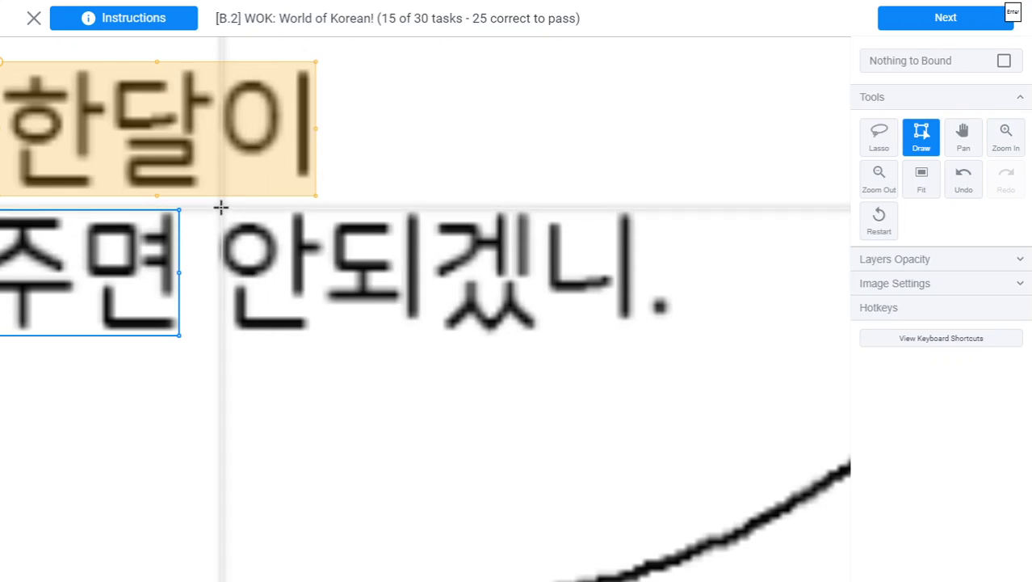
left_click_drag(218, 206, 667, 333)
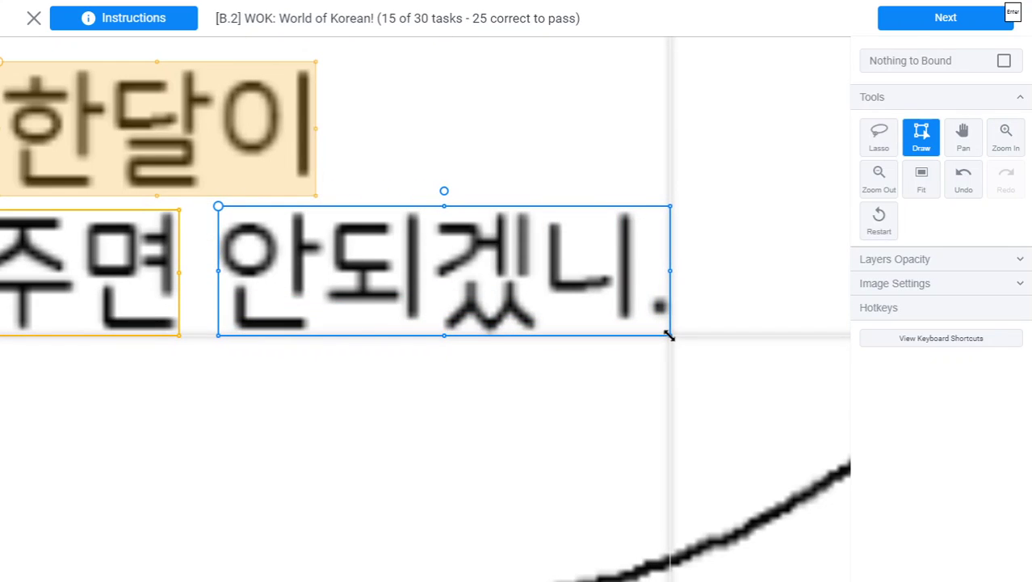
scroll(202, 323, "down", 5)
key("h")
left_click_drag(237, 325, 456, 321)
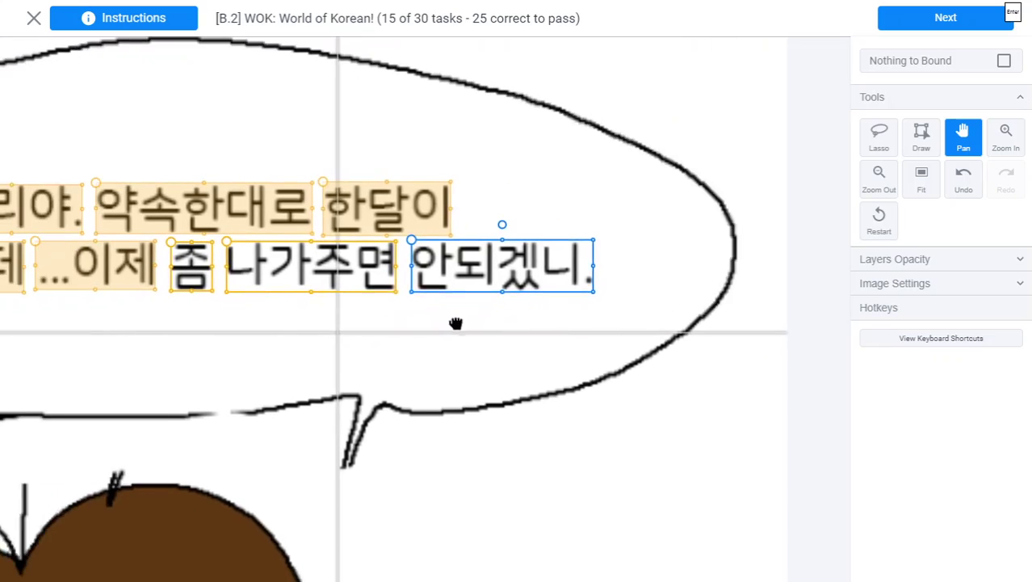
key("d")
key("Return")
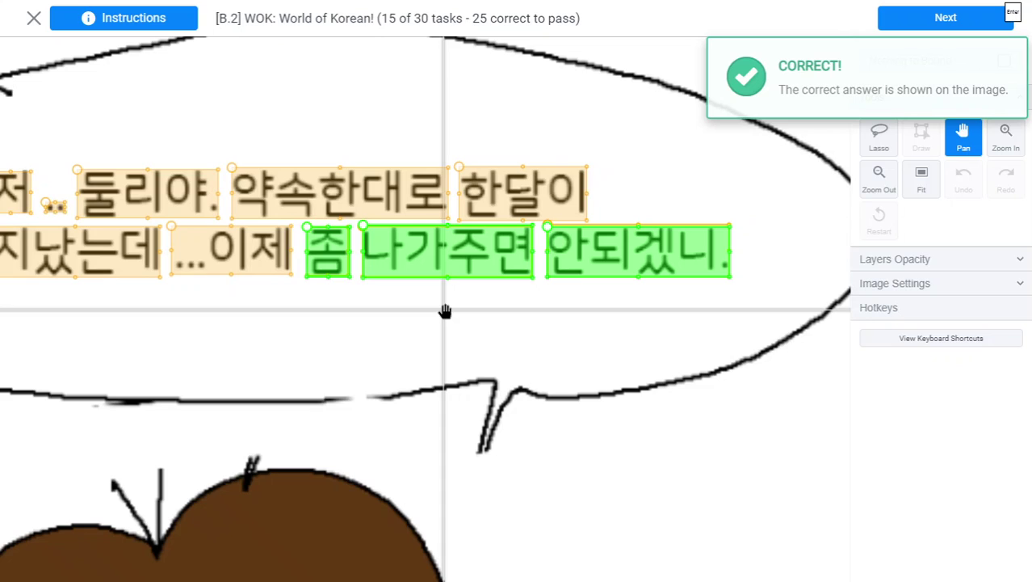
- Continue to task 16, reading the punctuation and numbers instructions before starting the section test
key("Return")
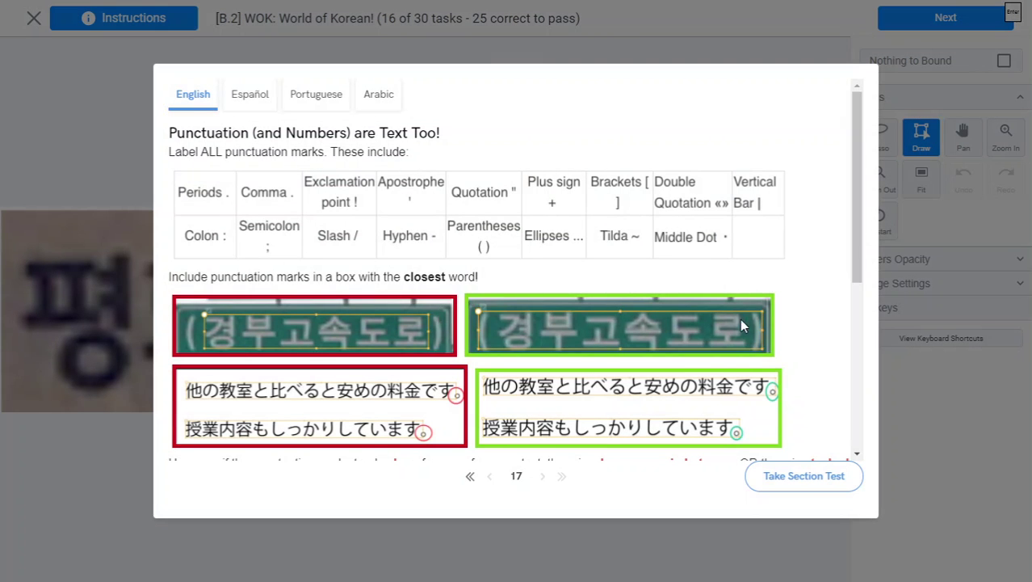
scroll(797, 441, "down", 4)
left_click(812, 480)
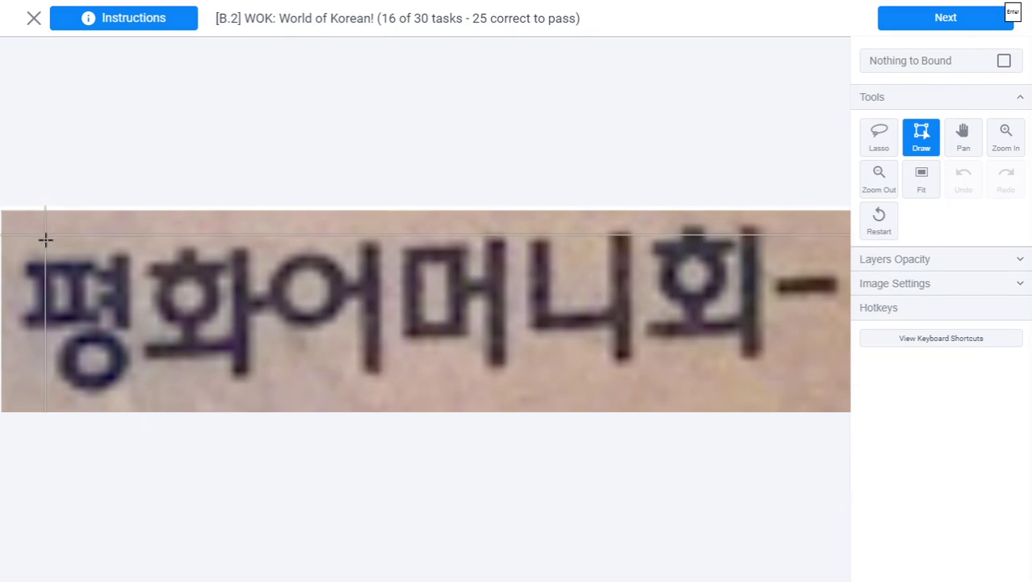
- Draw a slightly tilted bounding box around 평화어머니회- including the hyphen, extending its upper edge to enclose the full characters
left_click(18, 261)
left_click(337, 238)
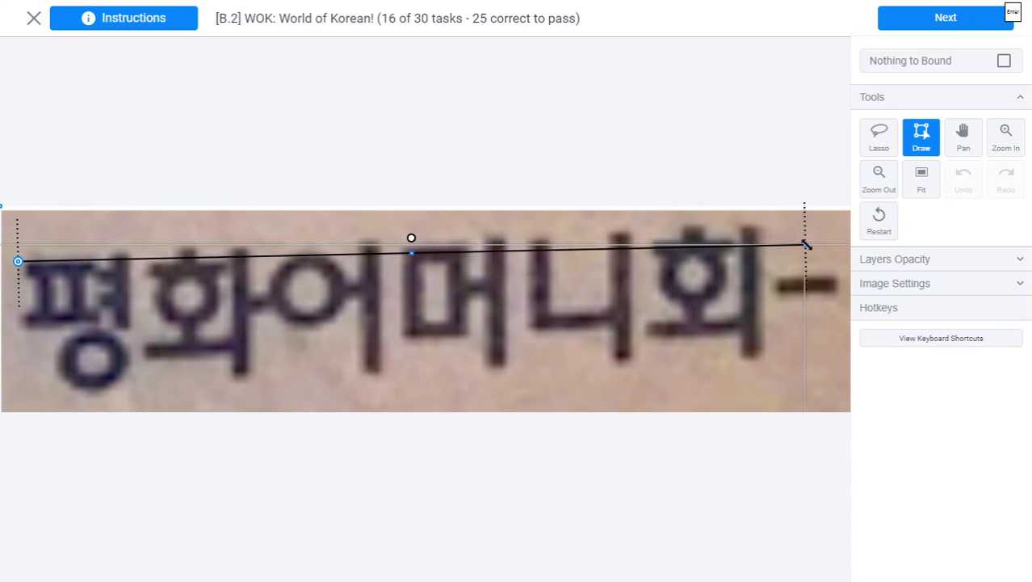
left_click(845, 240)
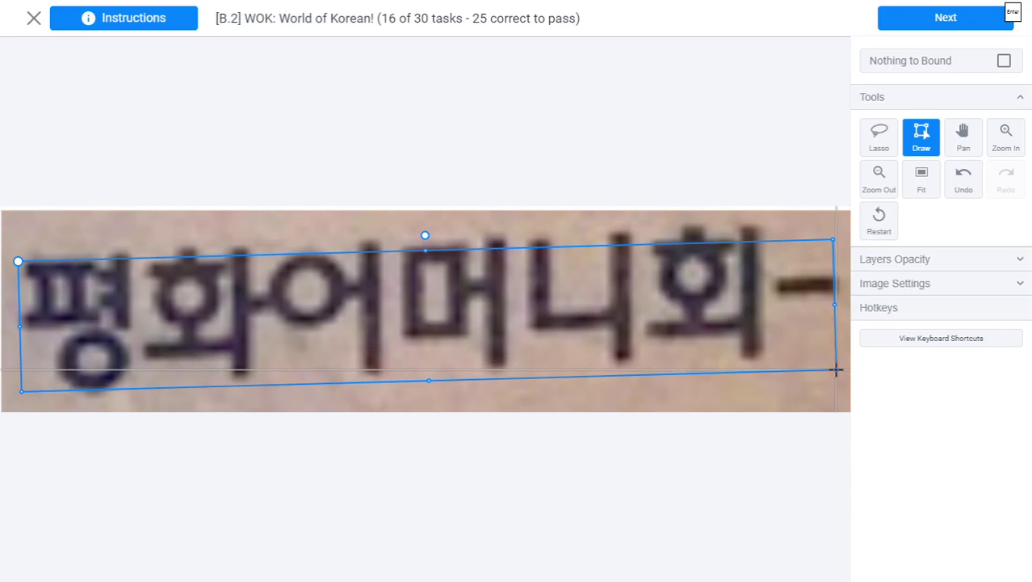
left_click(839, 369)
left_click_drag(426, 237, 428, 224)
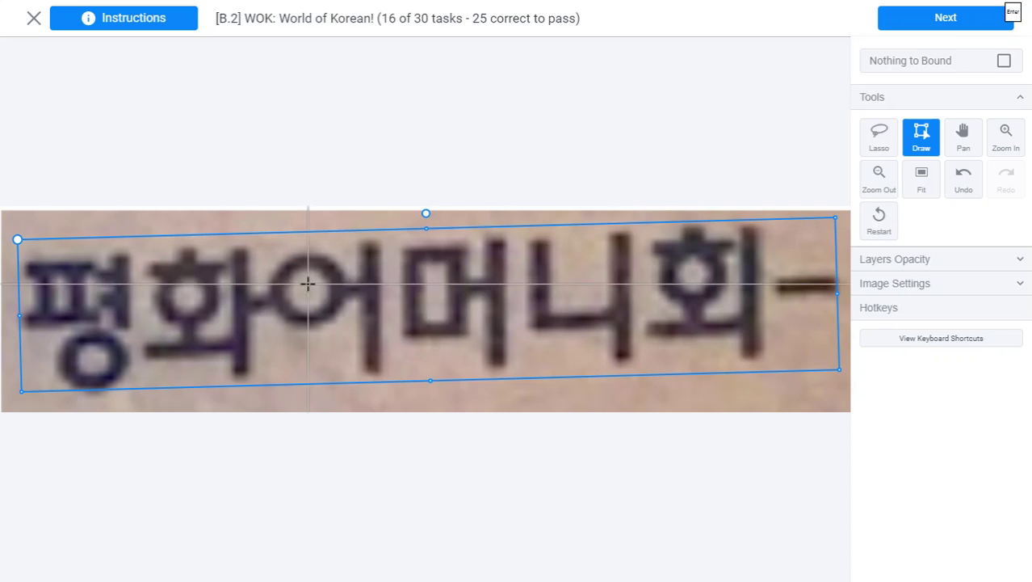
scroll(214, 222, "down", 1)
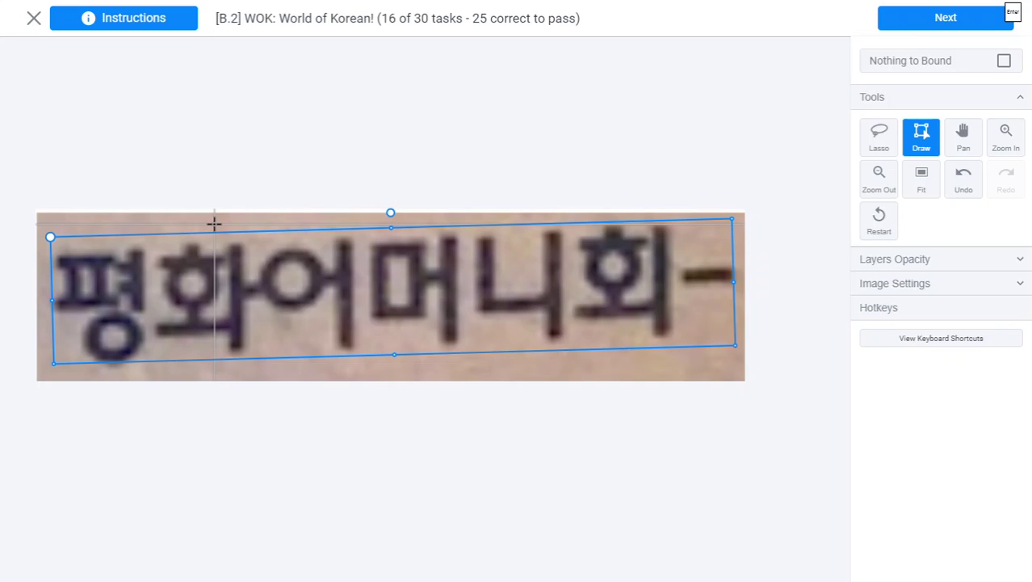
- Submit task 16 and continue to task 17, reading the punctuation spacing instructions before starting the section test
key("Return")
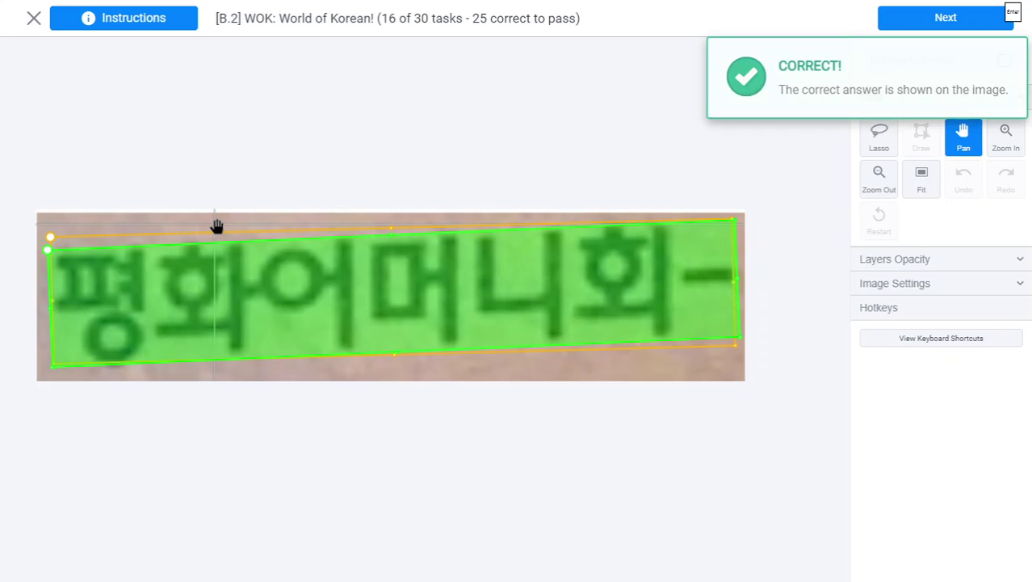
key("Return")
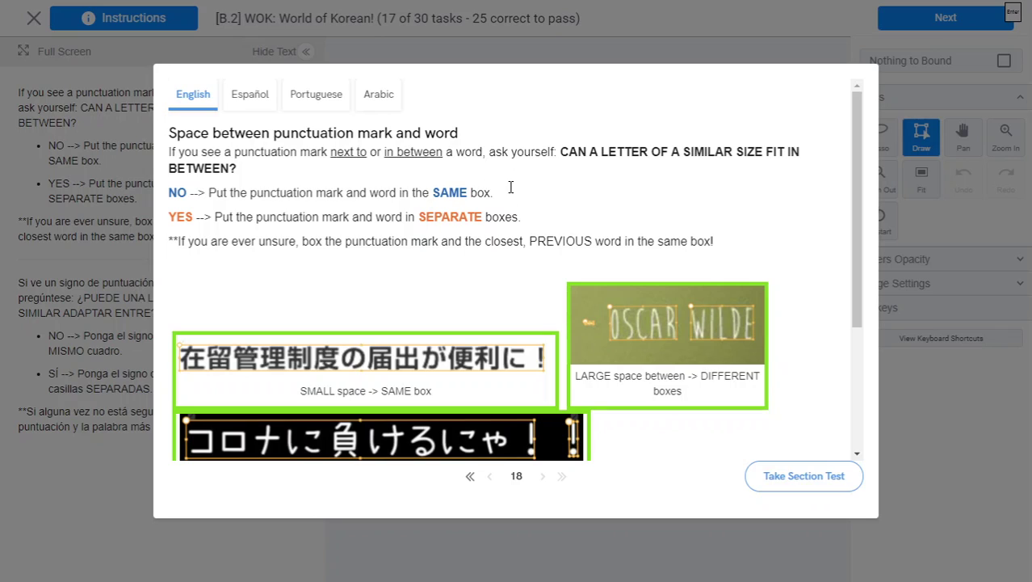
scroll(566, 288, "down", 2)
scroll(656, 226, "up", 2)
scroll(810, 349, "down", 3)
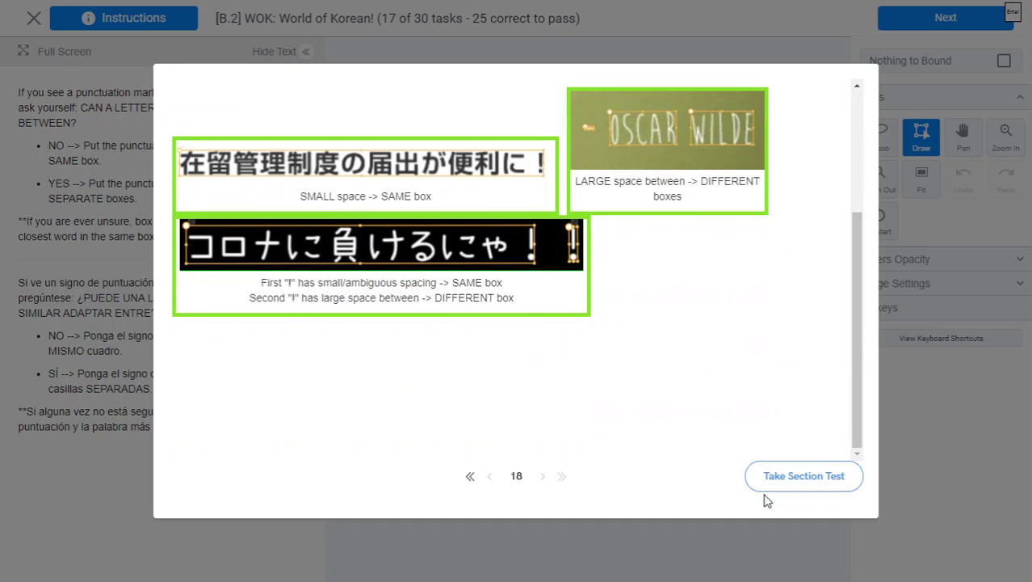
scroll(533, 317, "up", 3)
left_click(813, 478)
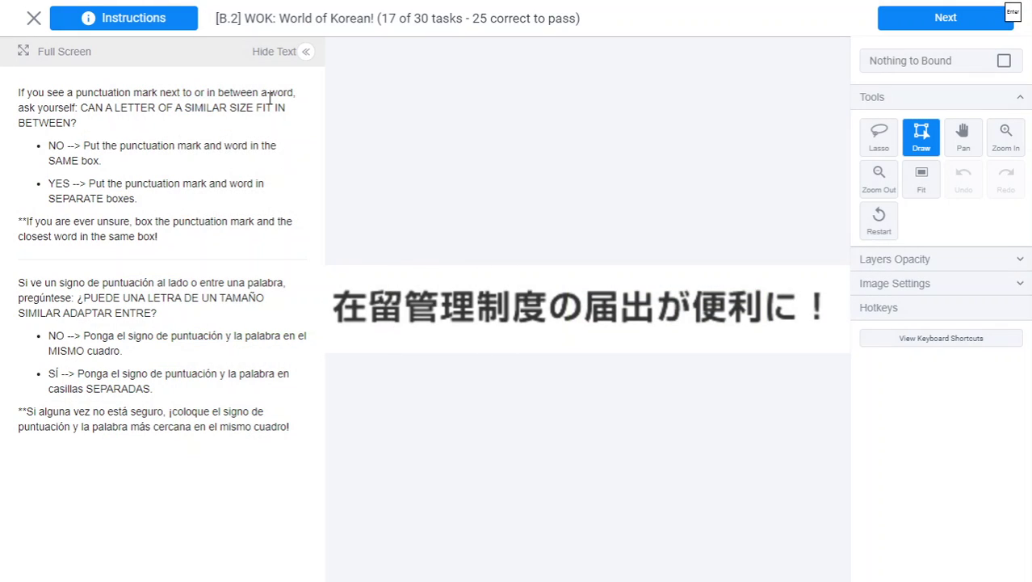
- Draw one bounding box around 在留管理制度の届出が便利に！ including the exclamation mark, and submit task 17
left_click(300, 51)
left_click_drag(99, 91, 127, 148)
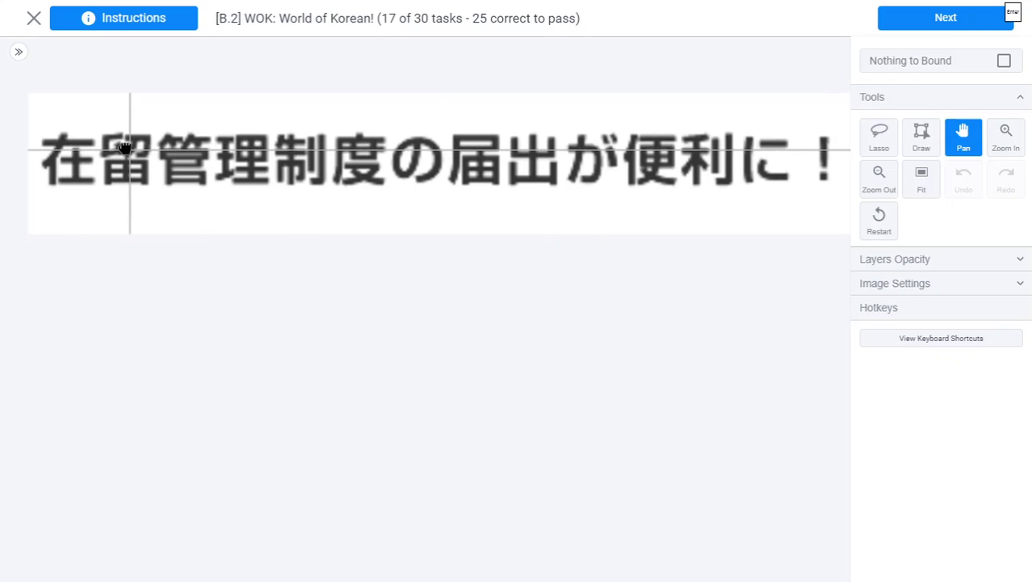
mouse_move(39, 128)
left_mouse_down()
mouse_move(521, 169)
mouse_move(839, 168)
mouse_move(830, 187)
left_mouse_up()
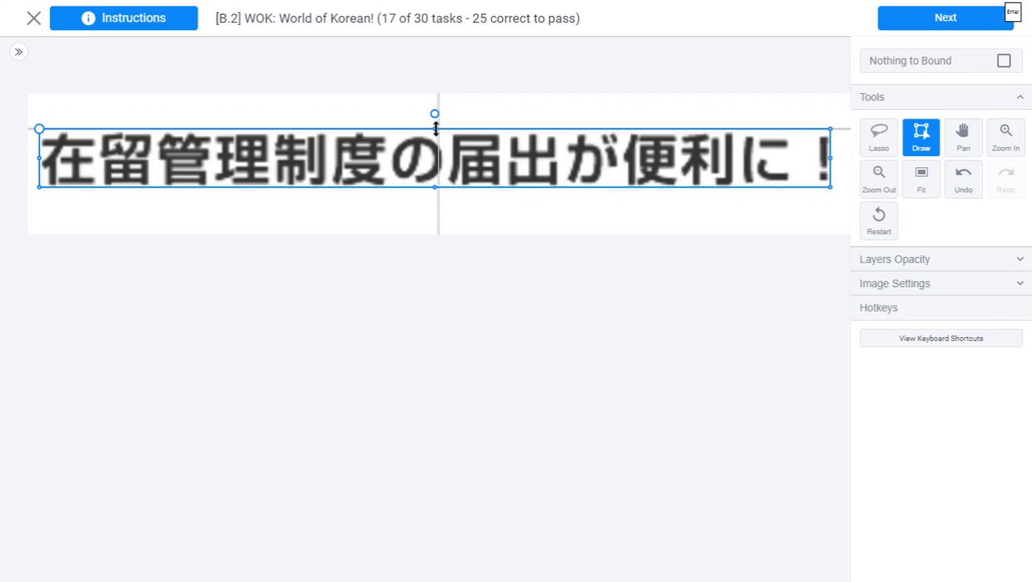
scroll(485, 161, "up", 3)
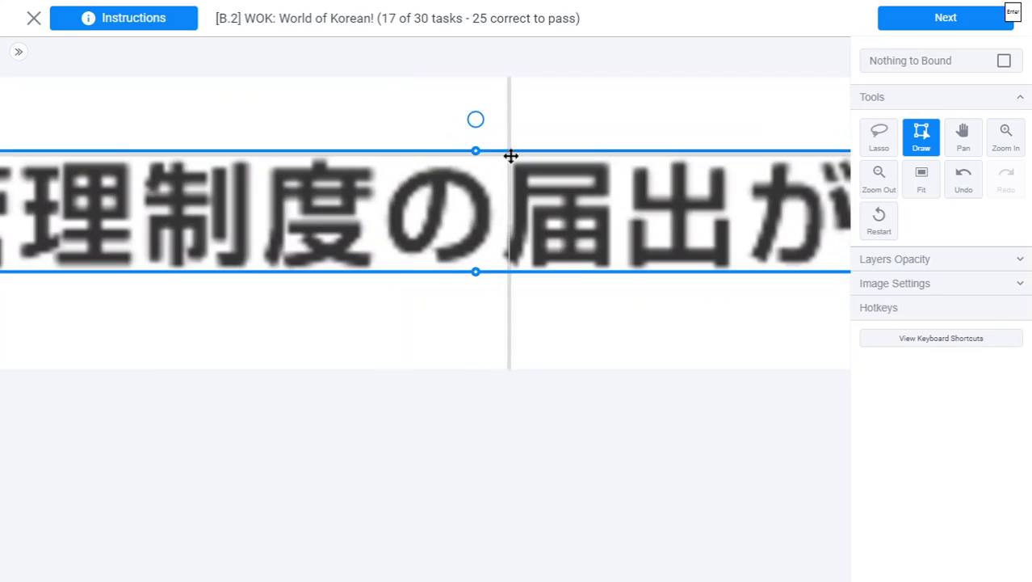
scroll(475, 145, "down", 3)
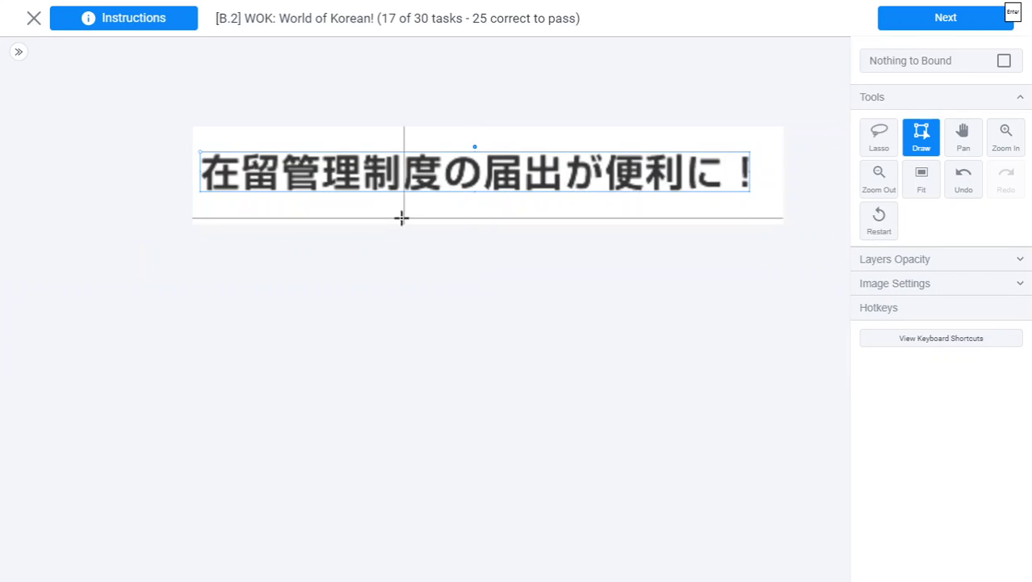
key("Return")
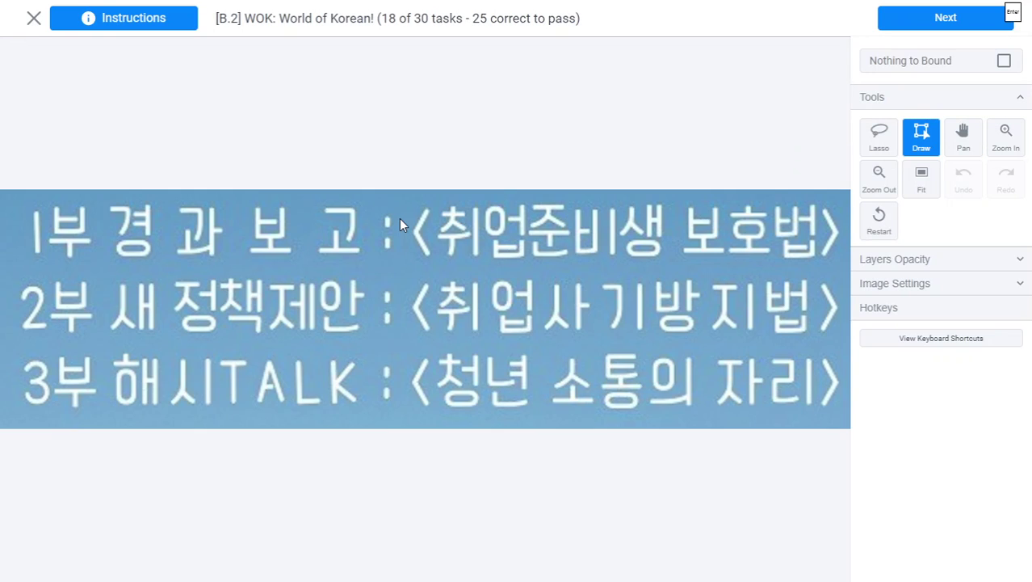
- Draw separate bounding boxes around the unboxed colons in the first and second lines
scroll(387, 219, "up", 5)
scroll(359, 220, "up", 1)
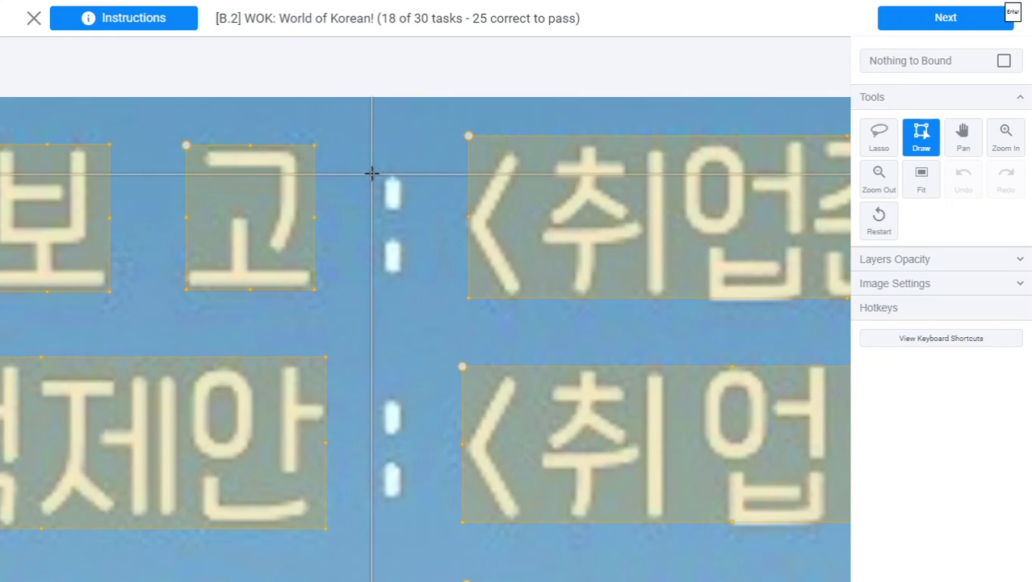
mouse_move(381, 176)
left_mouse_down()
mouse_move(384, 292)
mouse_move(403, 272)
left_mouse_up()
key("space")
left_click_drag(378, 200, 369, 111)
mouse_move(369, 331)
left_mouse_down()
mouse_move(364, 157)
mouse_move(394, 237)
left_mouse_up()
key("d")
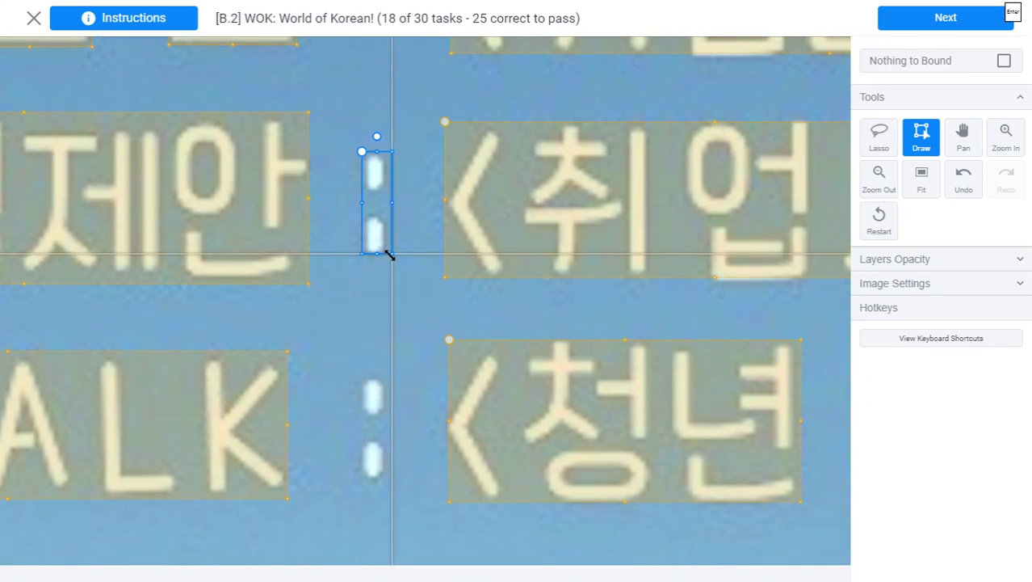
- Draw a bounding box around the colon in the third line and submit task 18
key("h")
scroll(373, 155, "down", 2)
key("d")
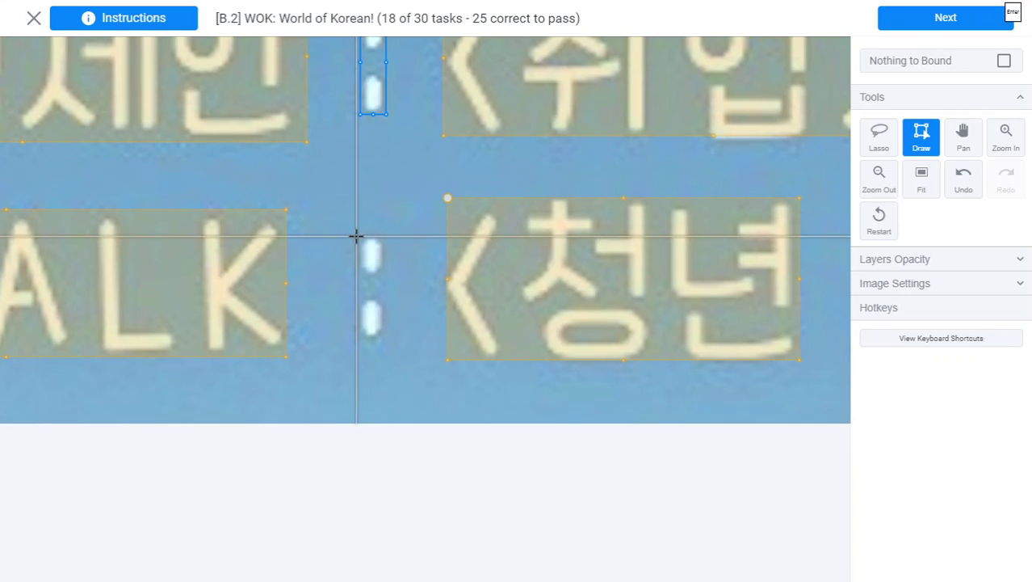
left_click_drag(357, 237, 387, 337)
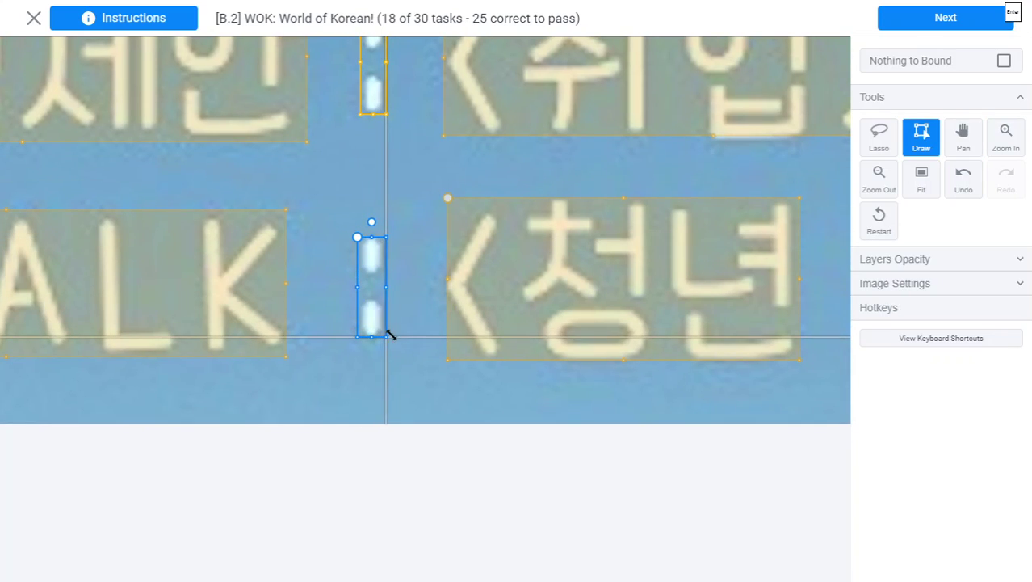
scroll(463, 284, "down", 2)
key("space")
left_click_drag(473, 206, 463, 290)
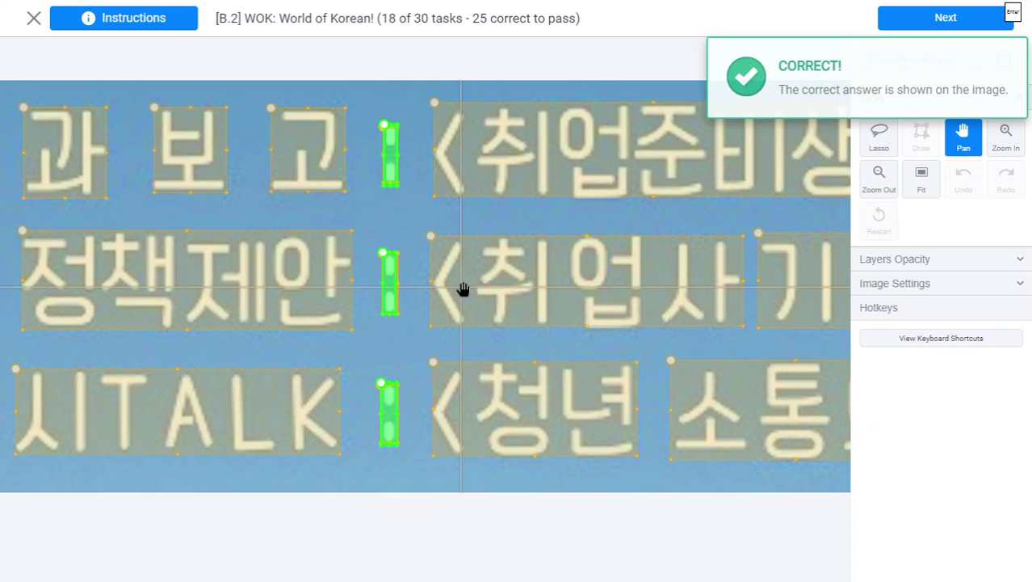
- Continue to task 19, reading the vertical bar and middle dot instructions before starting the section test
key("Return")
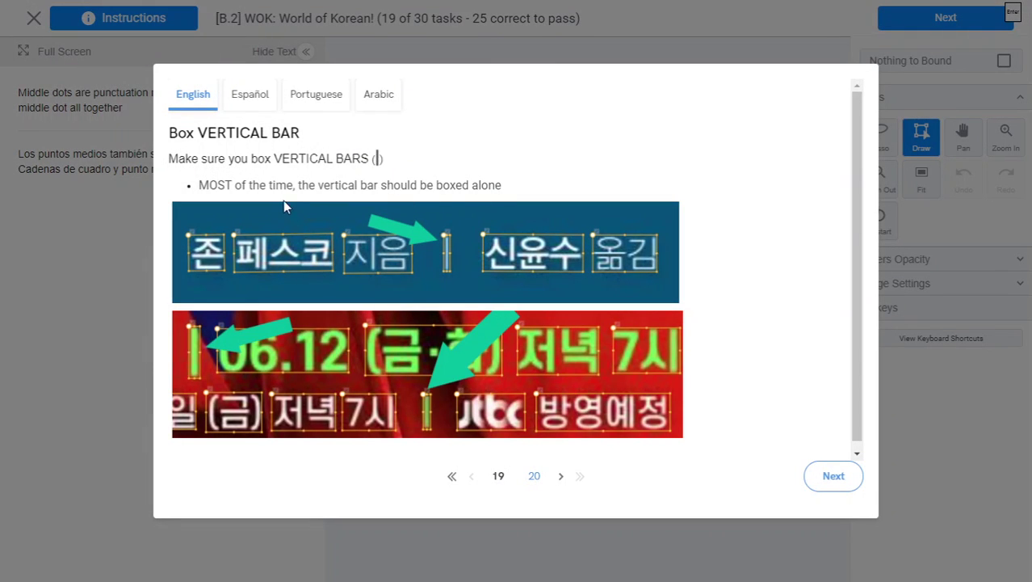
scroll(518, 288, "down", 1)
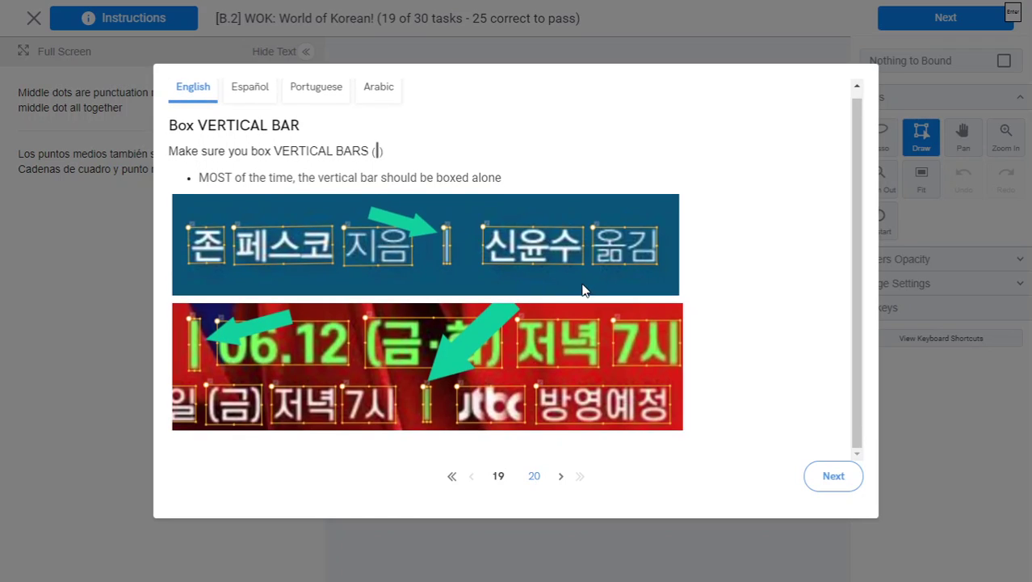
left_click(825, 475)
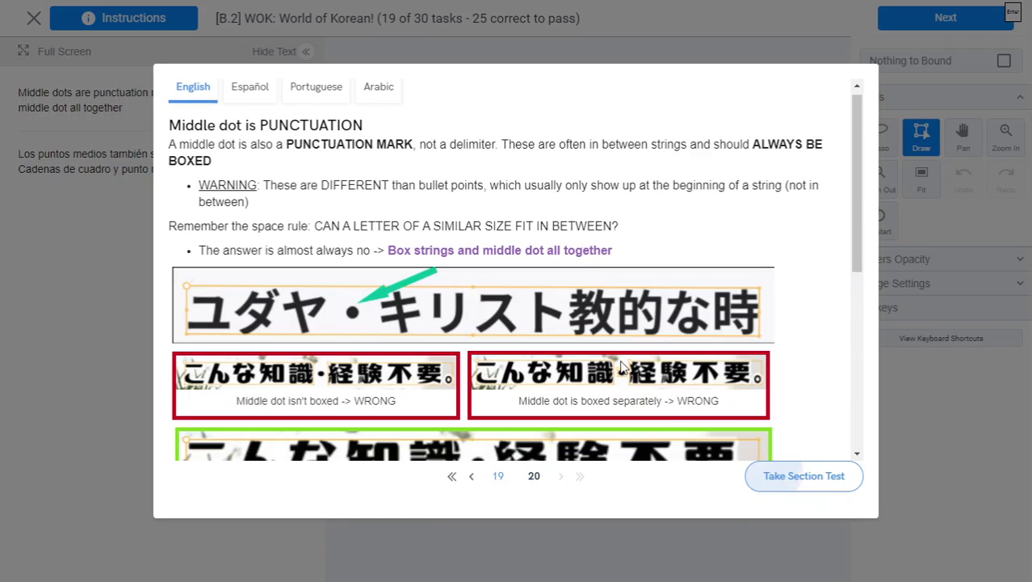
scroll(783, 477, "down", 5)
left_click(785, 477)
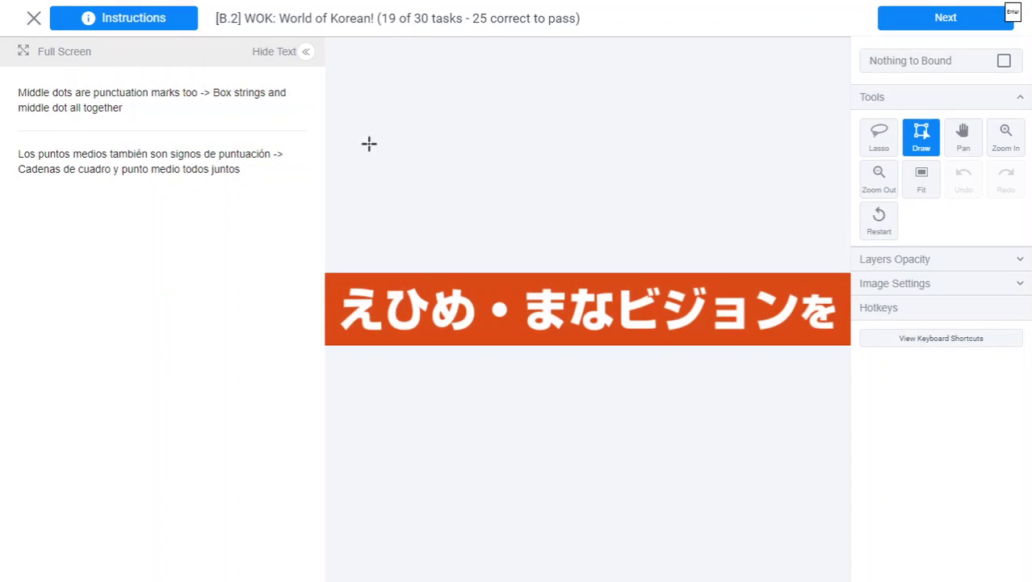
- Draw one bounding box around えひめ・まなビジョンを including the middle dot, and submit task 19
left_click(302, 53)
key("space")
mouse_move(193, 92)
left_mouse_down()
mouse_move(216, 181)
mouse_move(222, 166)
left_mouse_up()
key("d")
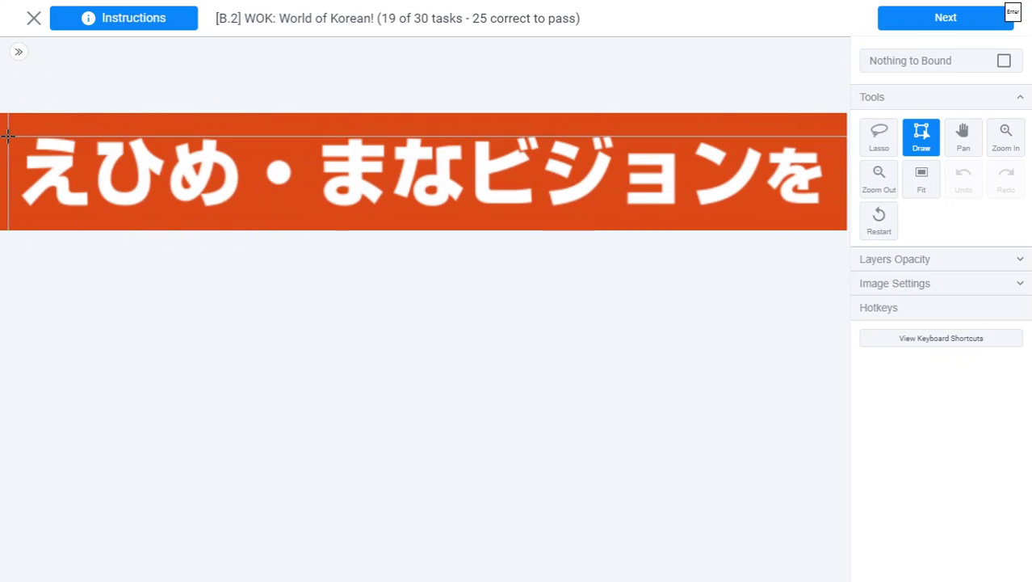
mouse_move(21, 136)
left_mouse_down()
mouse_move(666, 211)
mouse_move(806, 200)
mouse_move(822, 207)
left_mouse_up()
key("Return")
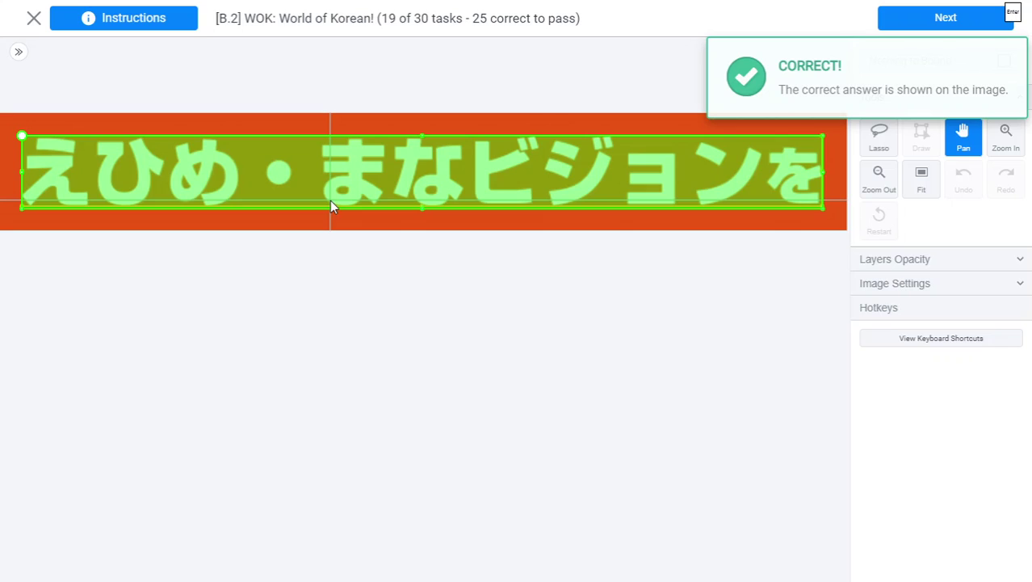
- Continue to task 20, paging through the jerseys, cartoons and watermarks instructions before starting the section test
key("Return")
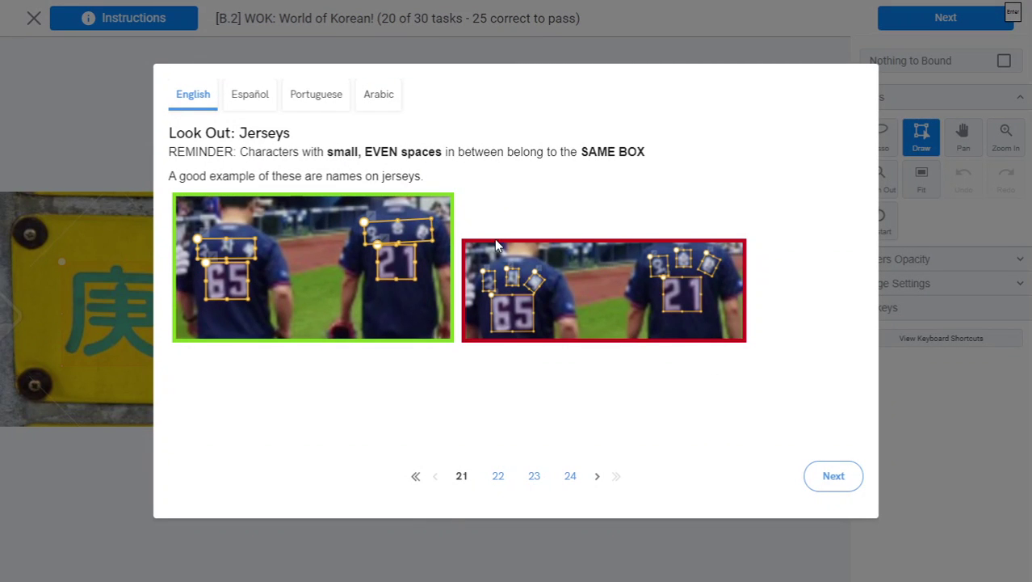
left_click(832, 485)
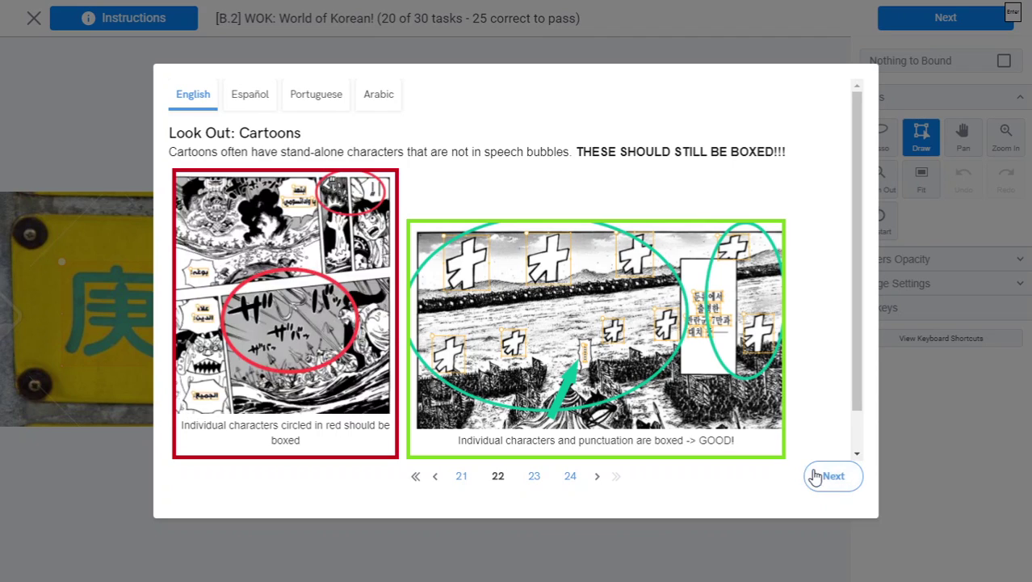
left_click(820, 477)
left_click(833, 484)
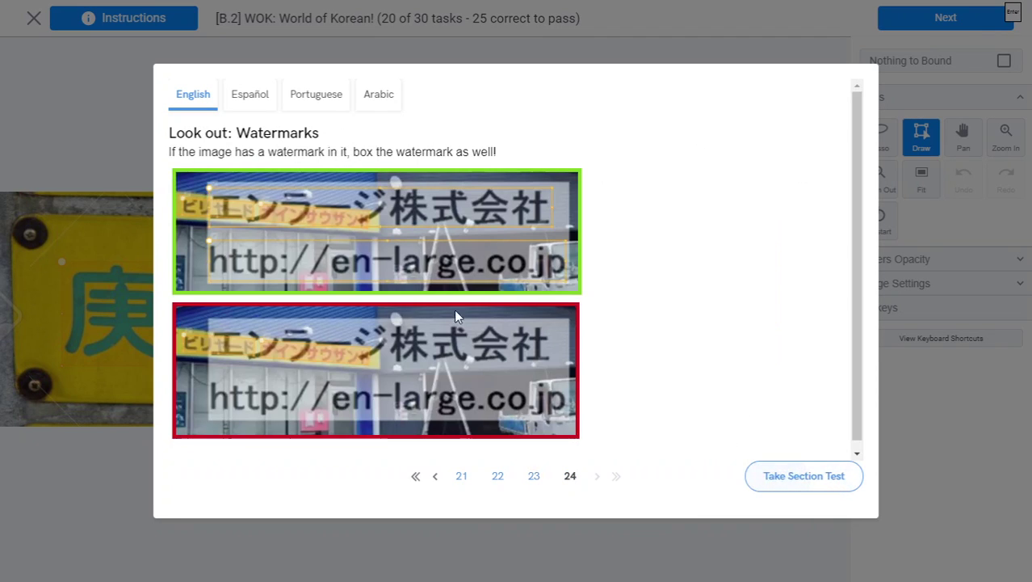
left_click(785, 475)
- Draw a diagonal bounding box around the 123RF watermark beside the bricks, enclosing the full letter height and ending at the F
scroll(811, 327, "up", 6)
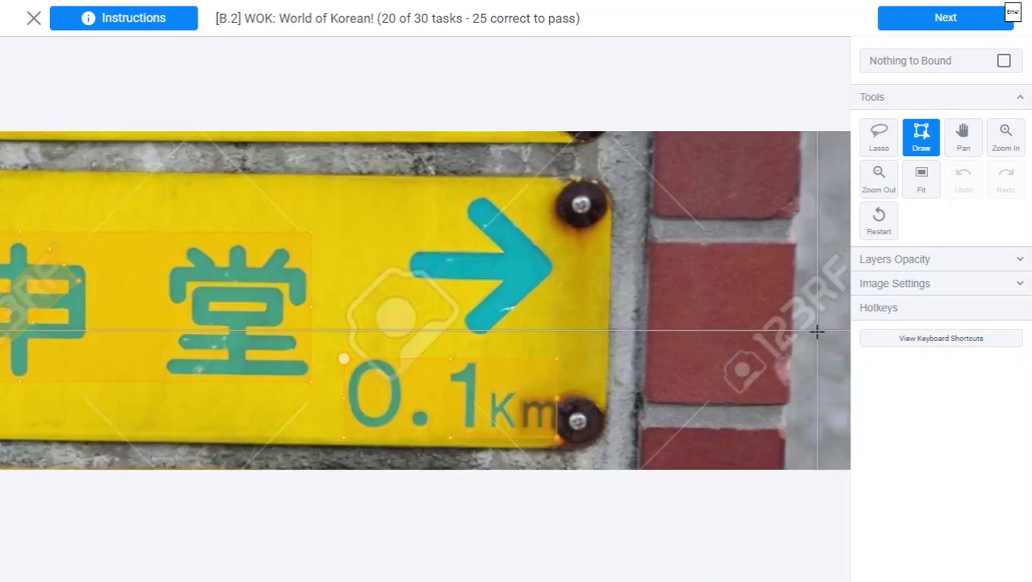
mouse_move(782, 318)
left_mouse_down()
mouse_move(360, 322)
mouse_move(290, 346)
left_mouse_up()
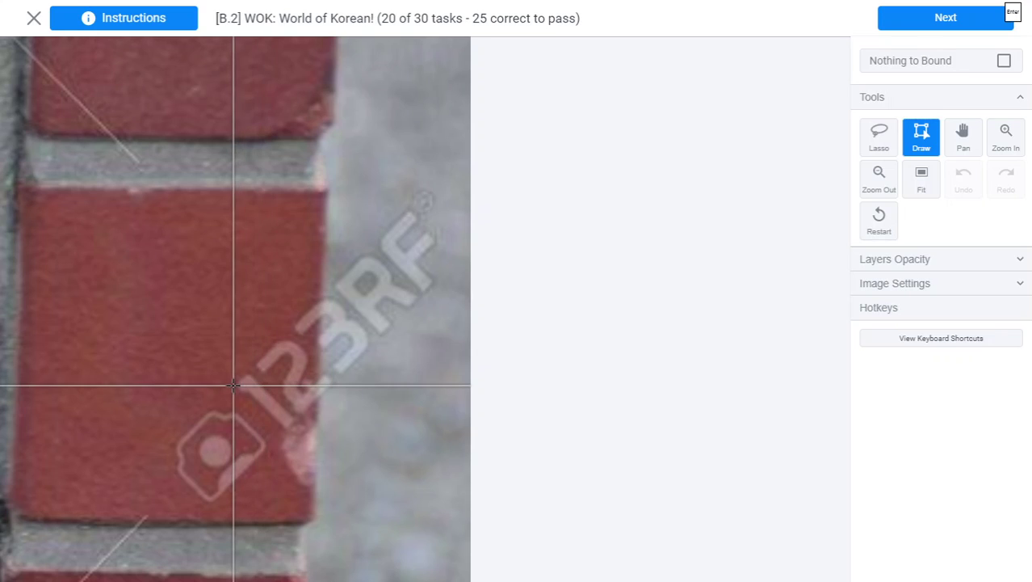
mouse_move(234, 383)
left_mouse_down()
mouse_move(381, 211)
mouse_move(423, 199)
left_mouse_up()
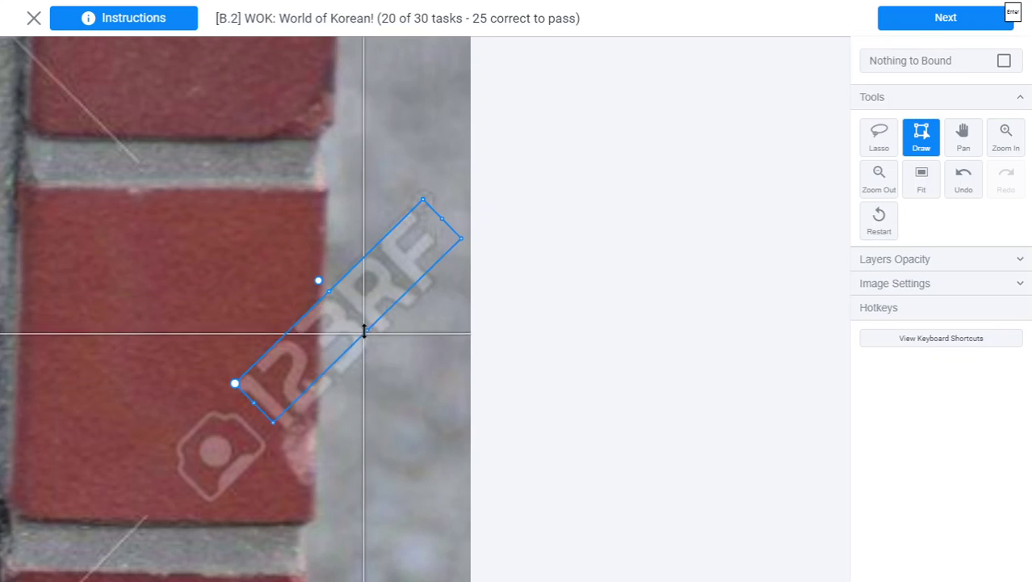
left_click(373, 341)
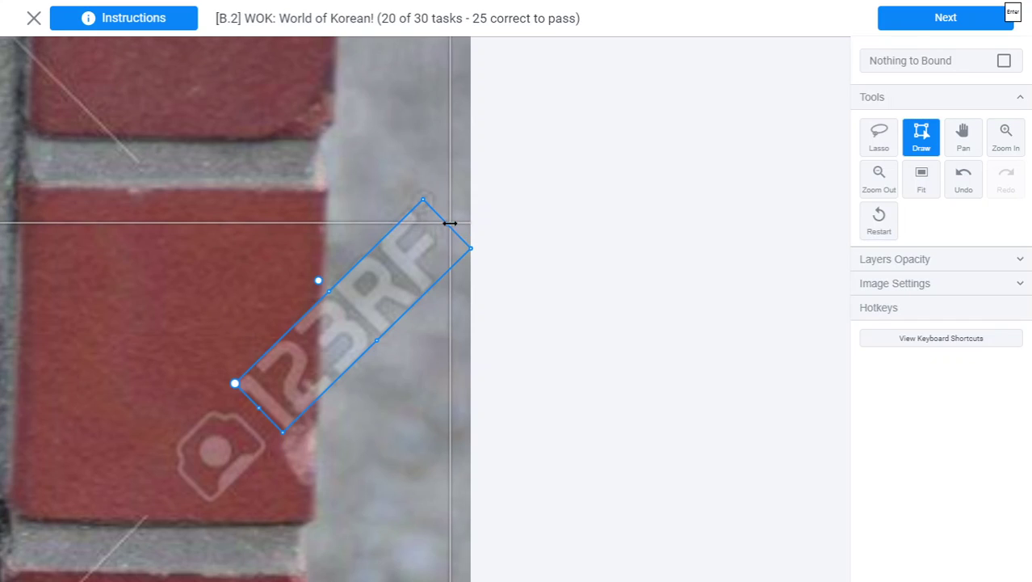
left_click_drag(445, 223, 431, 226)
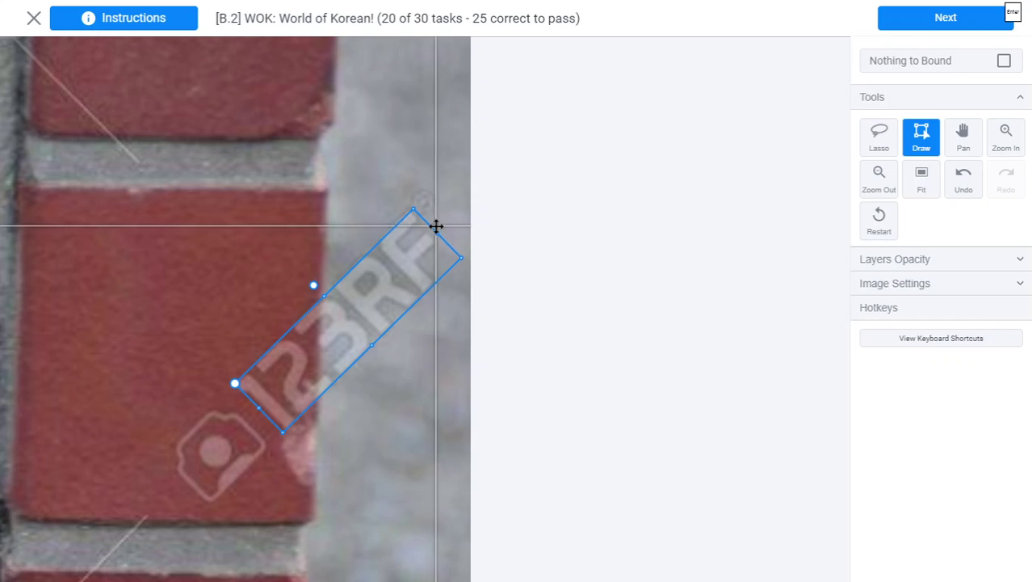
- Examine the existing box around the 123RF watermark over 申 on the yellow sign, especially its end beside the F
scroll(435, 227, "down", 3)
key("space")
left_click_drag(159, 218, 408, 285)
left_click_drag(159, 302, 555, 315)
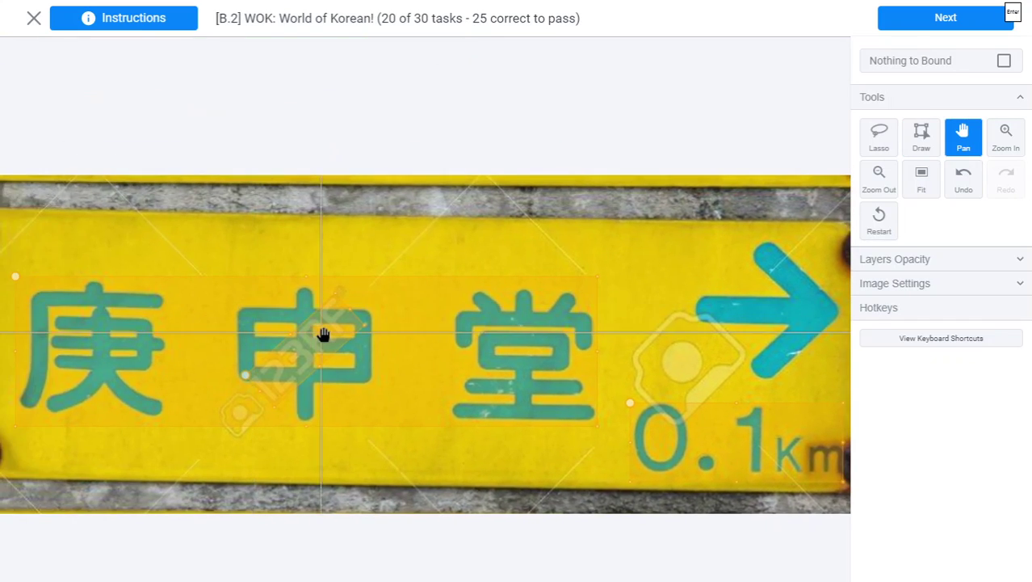
scroll(350, 300, "up", 2)
scroll(297, 278, "down", 1)
scroll(299, 282, "up", 2)
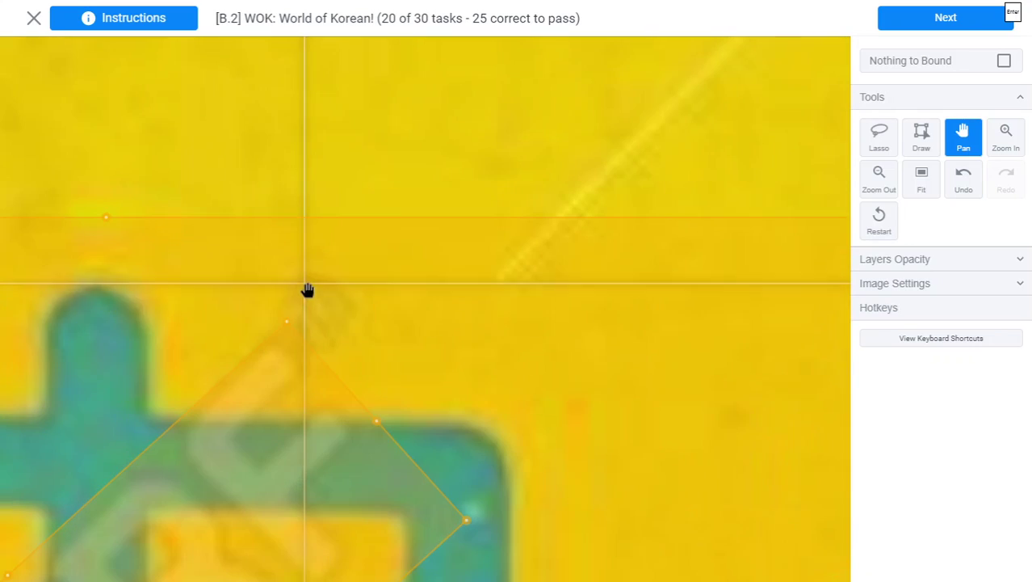
scroll(268, 296, "down", 1)
scroll(275, 302, "down", 1)
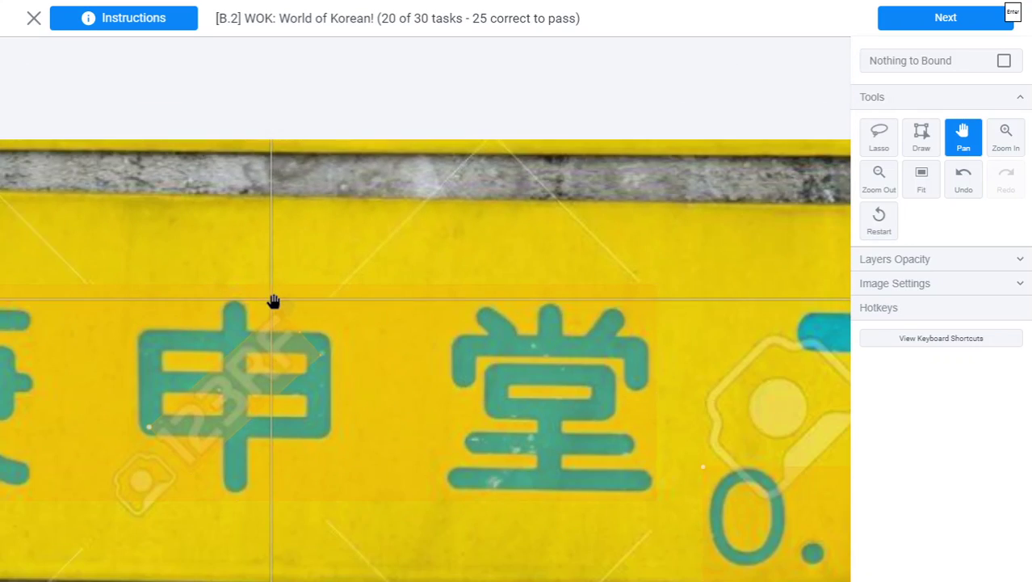
- Inspect the fit of the diagonal 123RF box beside the bricks, especially around the F and the adjacent symbol
left_click_drag(498, 346, 222, 243)
left_click_drag(520, 295, 207, 252)
left_click_drag(485, 258, 77, 230)
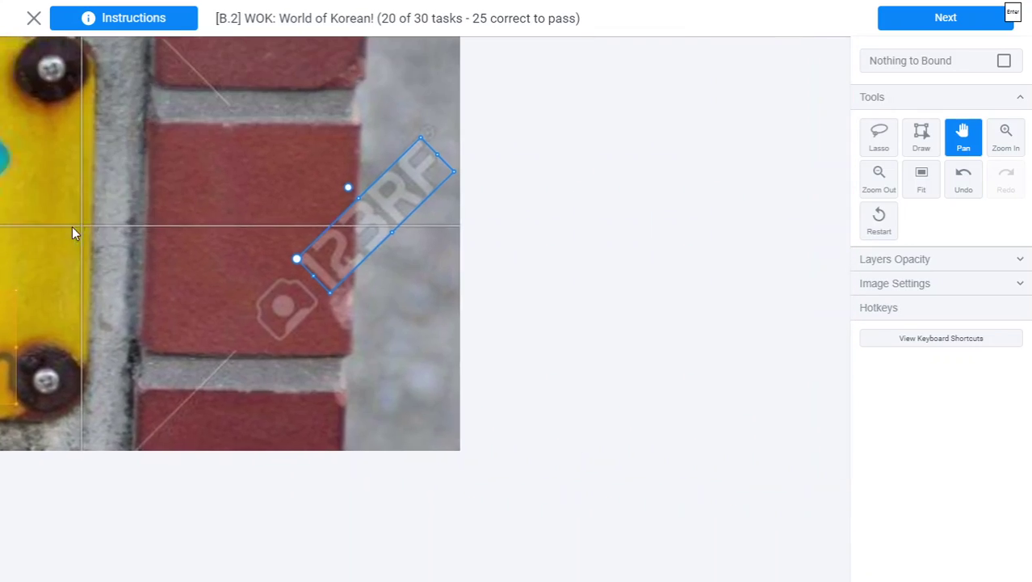
scroll(416, 149, "up", 3)
key("d")
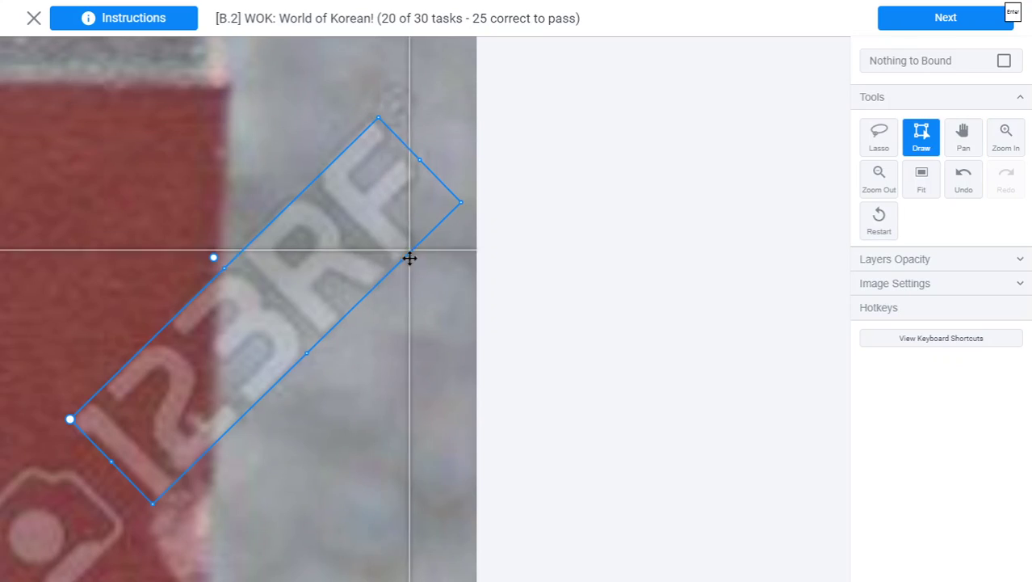
scroll(179, 383, "down", 3)
scroll(206, 340, "up", 3)
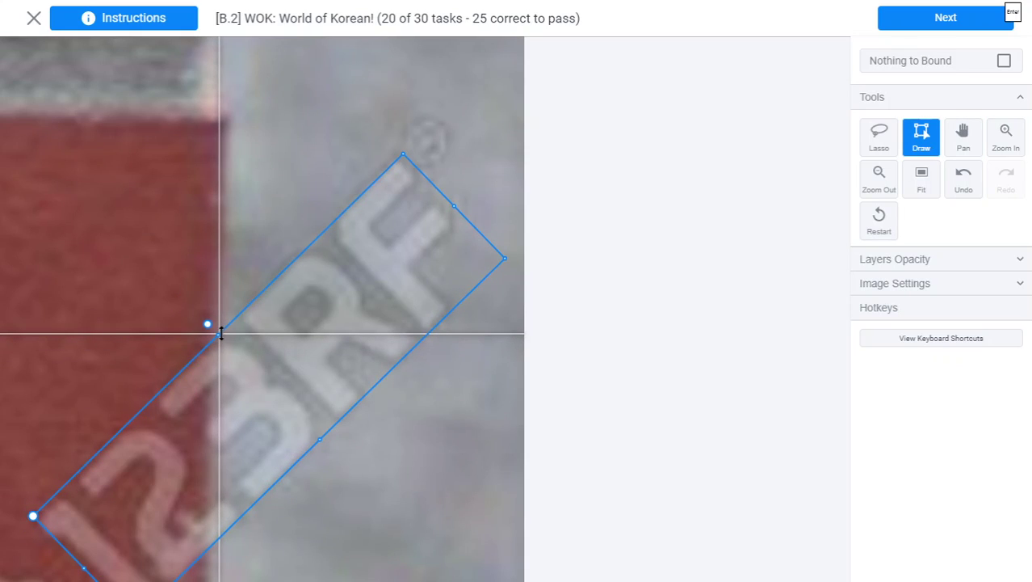
- Compare the yellow sign's boxed watermark with the 123RF box beside the bricks once more
scroll(220, 333, "down", 3)
key("p")
left_click_drag(101, 288, 497, 313)
left_click_drag(178, 300, 532, 311)
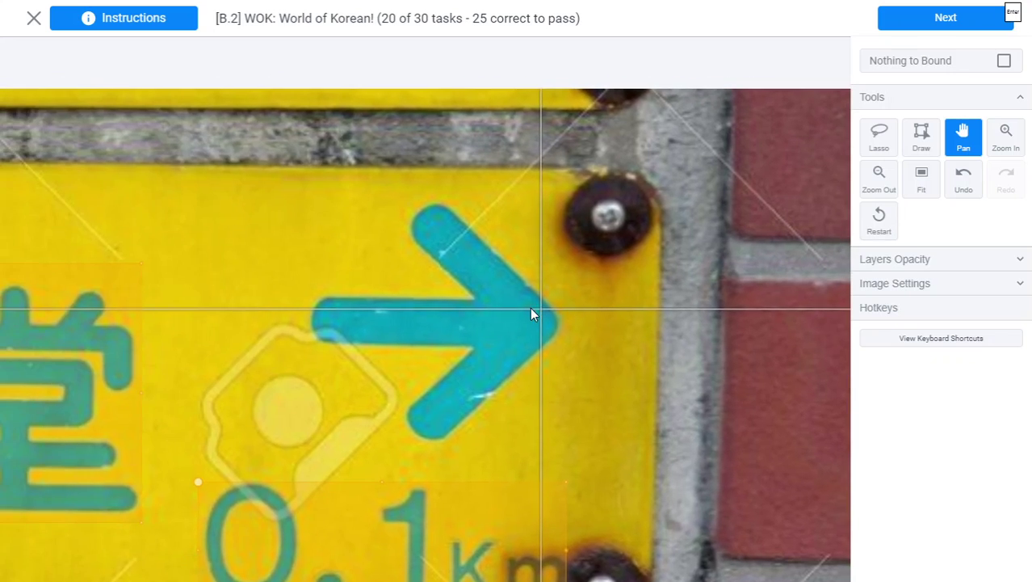
scroll(87, 315, "down", 2)
left_click_drag(66, 291, 350, 278)
scroll(152, 354, "down", 3)
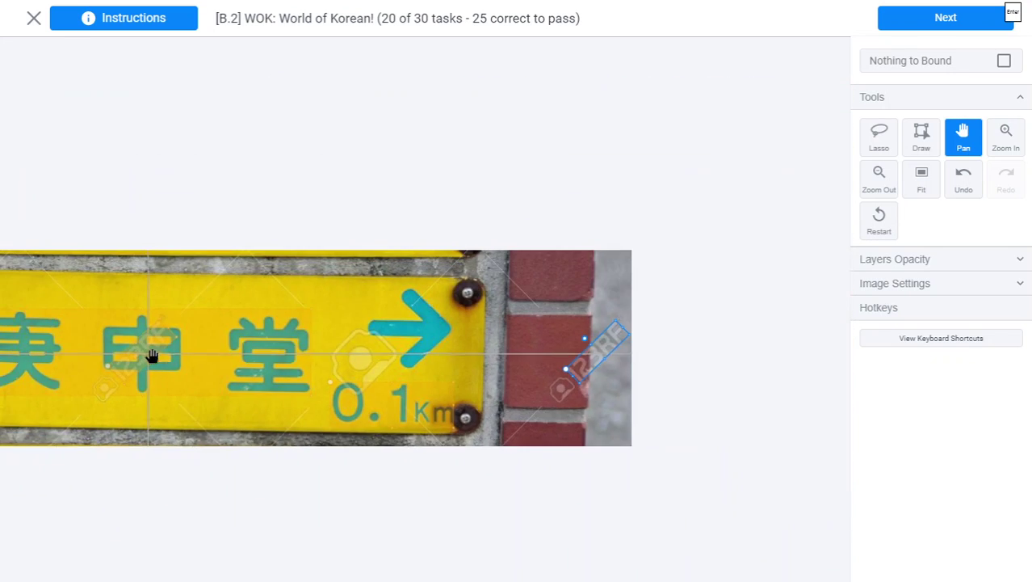
left_click_drag(383, 334, 109, 298)
scroll(253, 322, "up", 5)
left_click_drag(310, 286, 212, 290)
key("d")
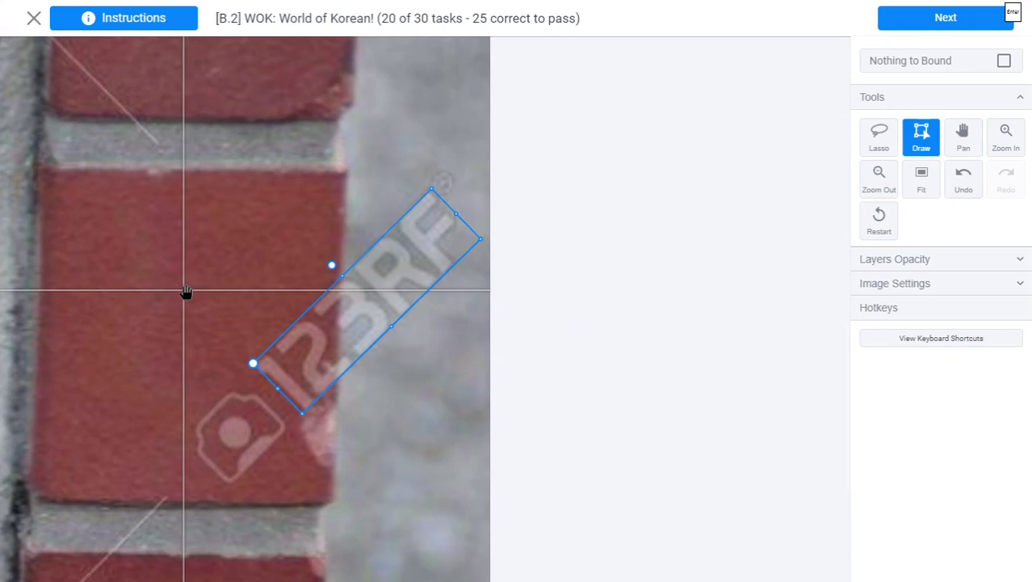
- Submit task 20 and continue to task 21, reading the copyright and trademark symbols instructions before starting the section test
key("Return")
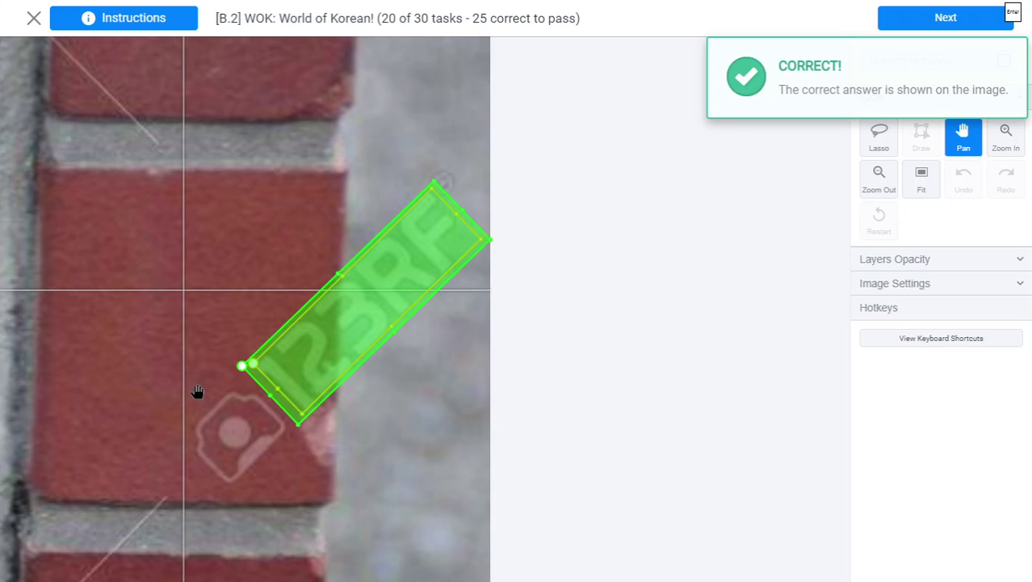
key("Return")
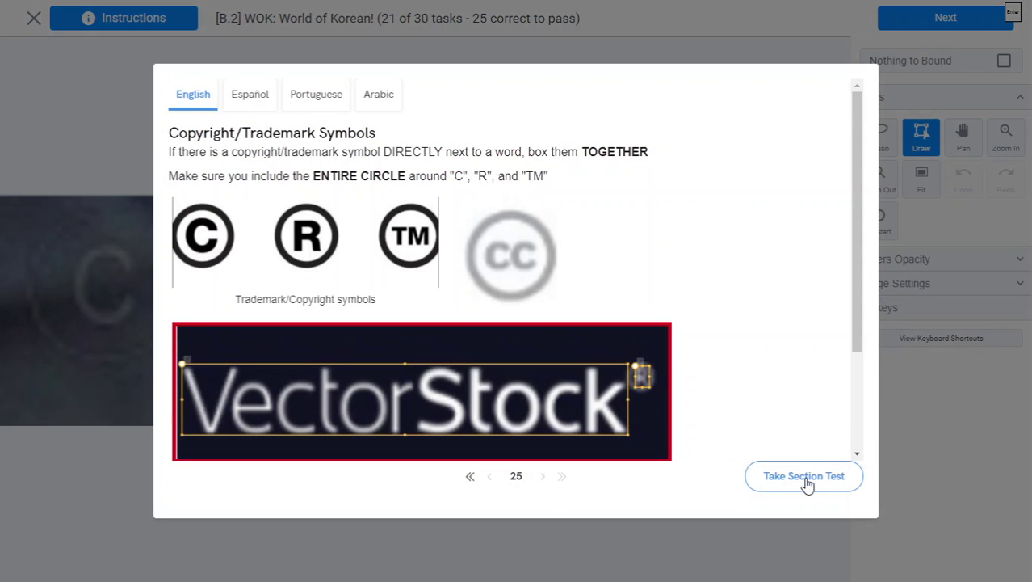
left_click(805, 477)
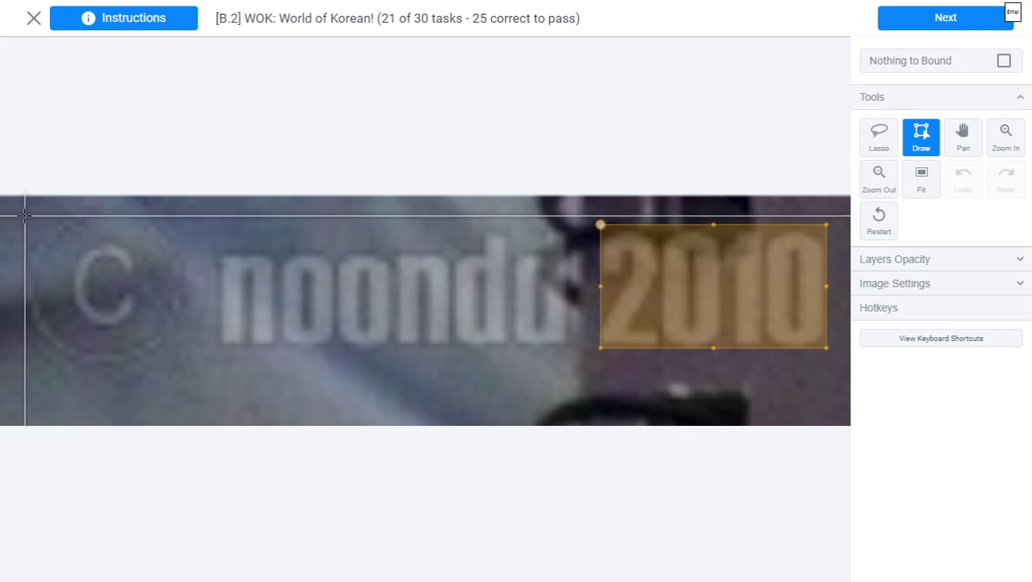
- Draw one bounding box around © noondu, including the symbol's entire circle, and submit task 21
left_click_drag(26, 207, 568, 361)
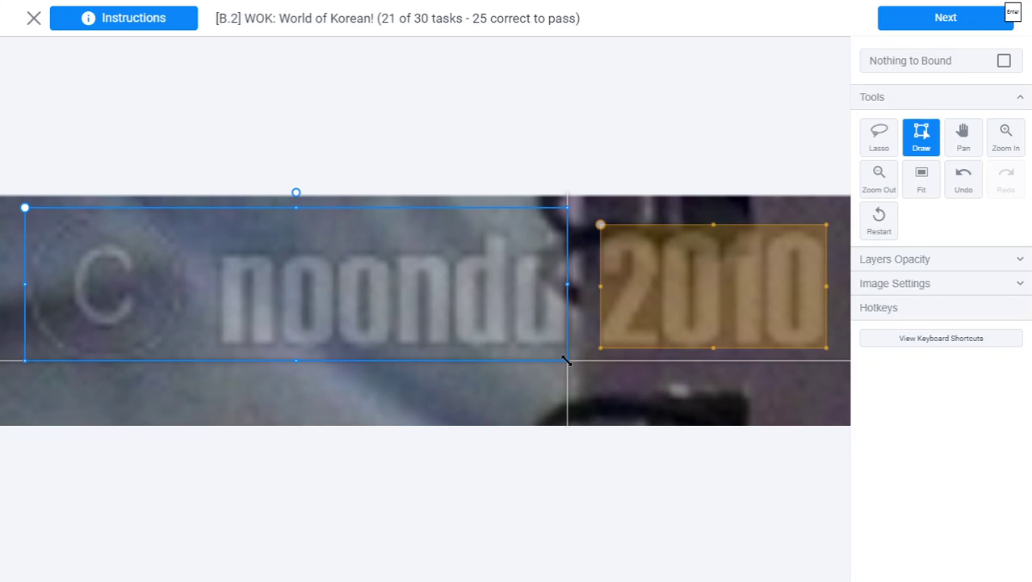
key("Return")
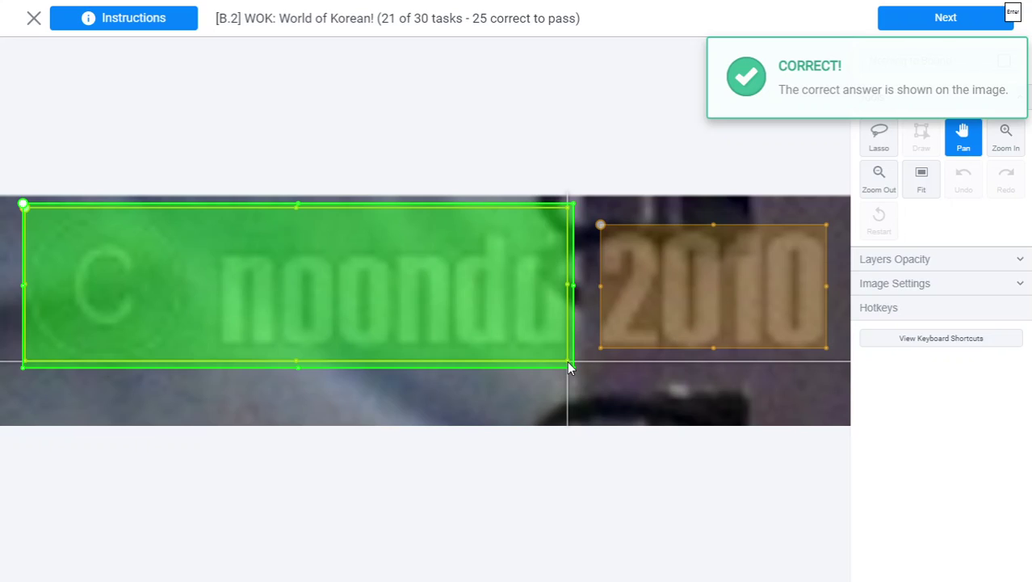
- Continue to task 22, paging through the thick outline and cut off words instructions before starting the section test
key("Return")
left_click(834, 477)
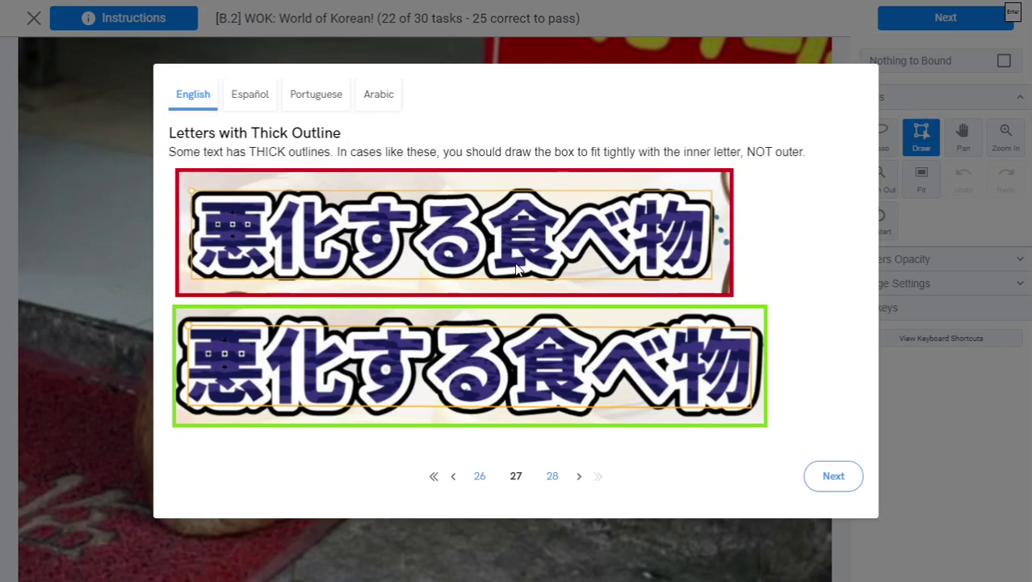
left_click(834, 477)
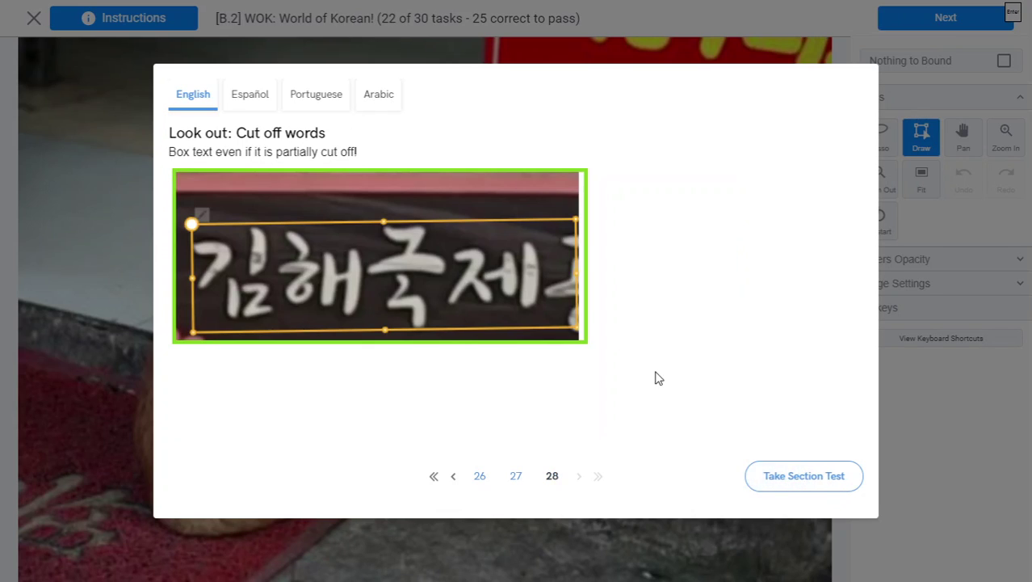
left_click(803, 476)
- Draw a tilted bounding box around the white text 干切6元 on the red sign, covering the full letter height
scroll(692, 120, "up", 5)
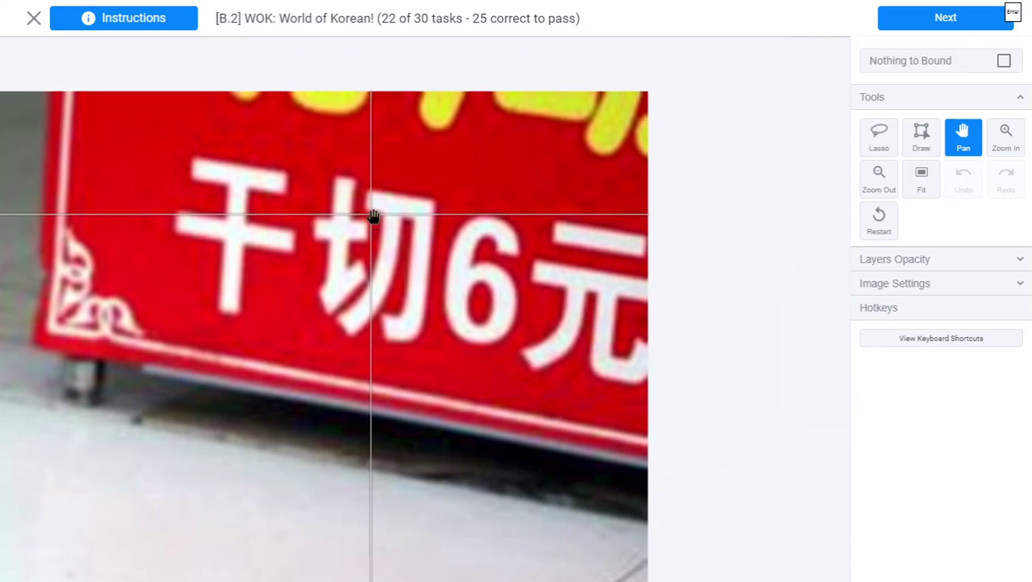
key("d")
left_click(189, 138)
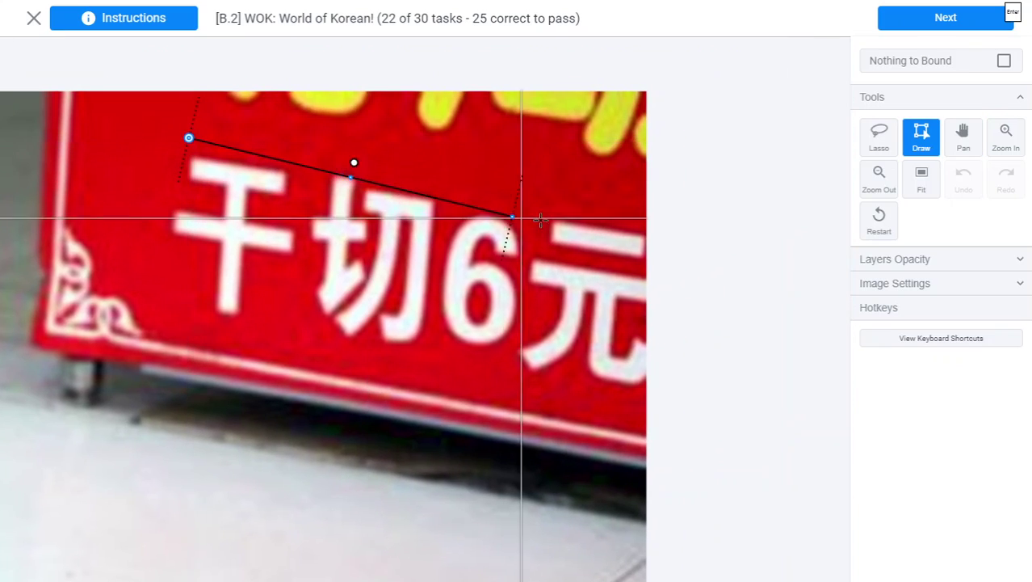
left_click(650, 223)
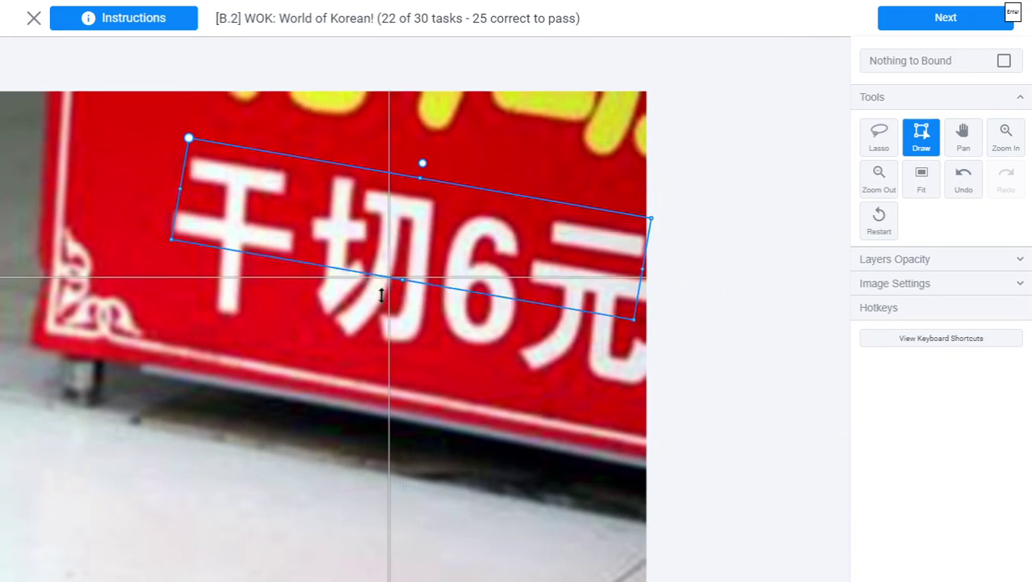
left_click(373, 353)
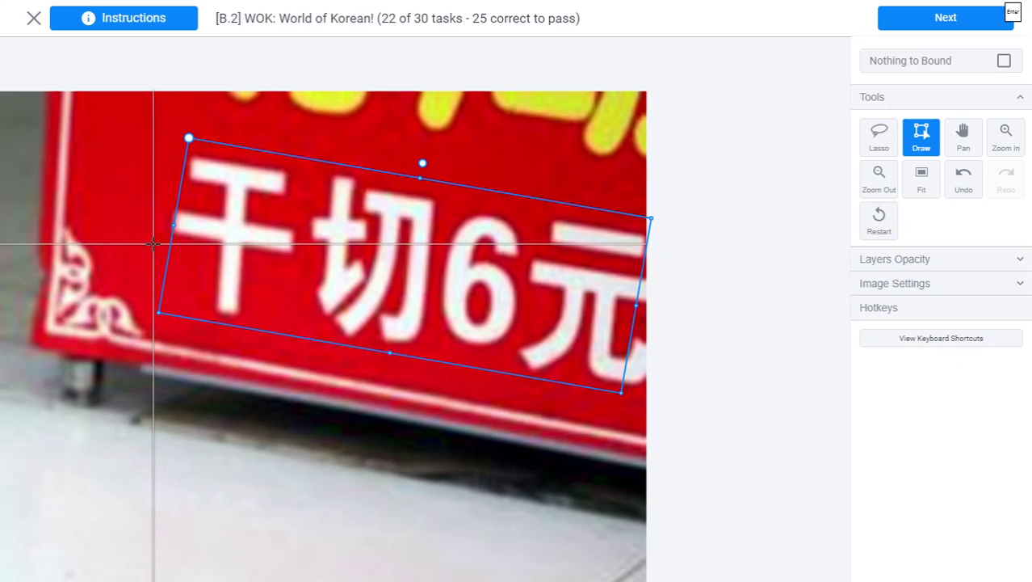
- Widen the 干切6元 box at both ends, extending past the image edge at the cut-off 元, and submit task 22
left_click_drag(172, 228, 165, 222)
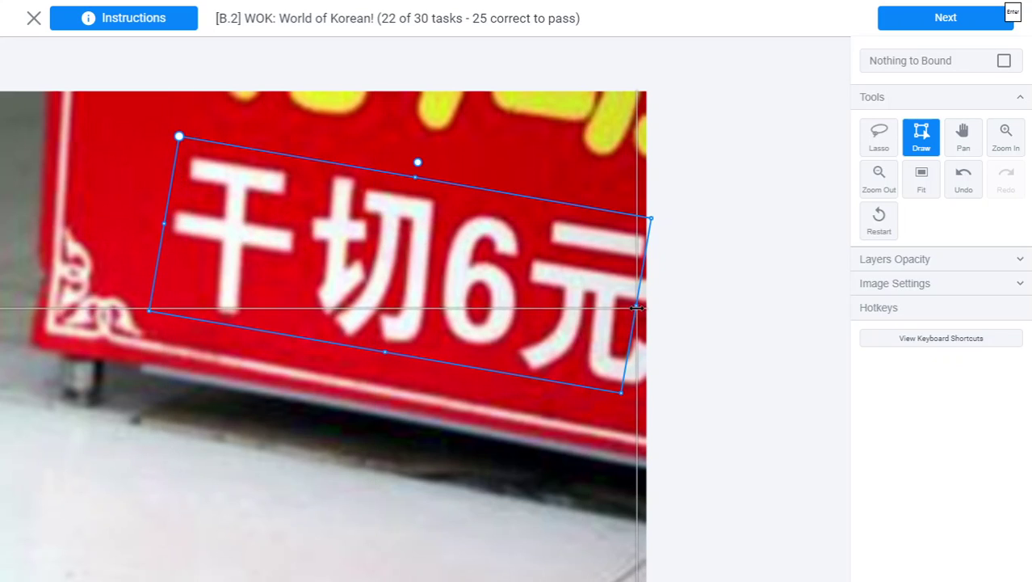
left_click_drag(636, 307, 656, 307)
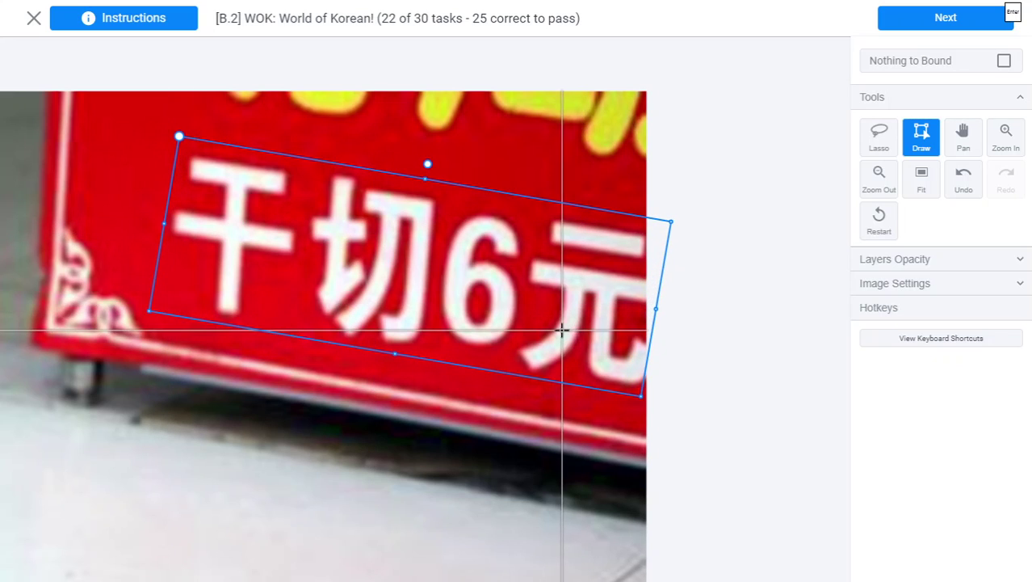
scroll(561, 330, "down", 3)
key("Return")
key("Return")
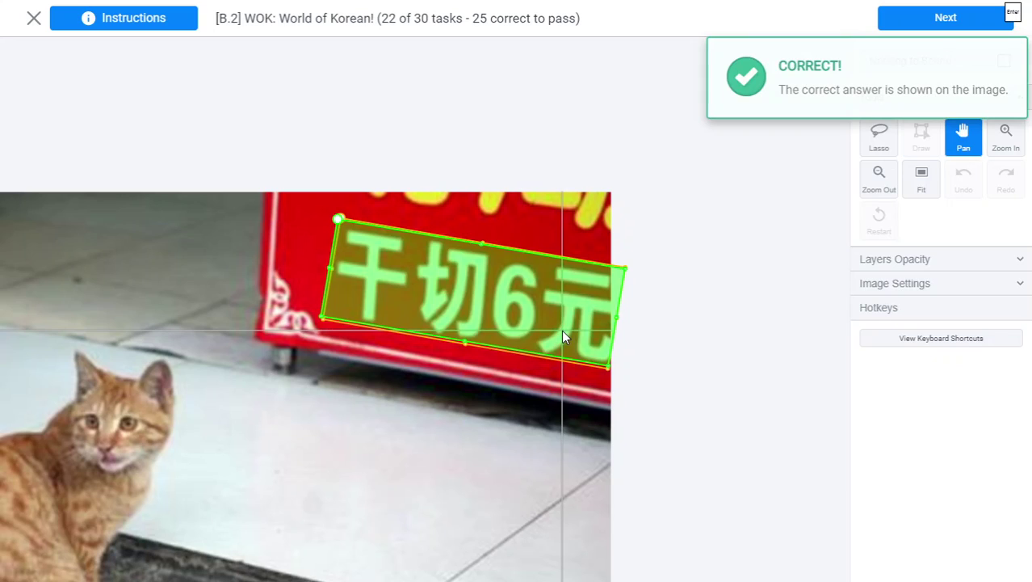
- Check the task 22 answer and continue to task 23, reading the covered words, Nothing to Bound and Good Luck instructions before starting the section test
scroll(440, 254, "up", 3)
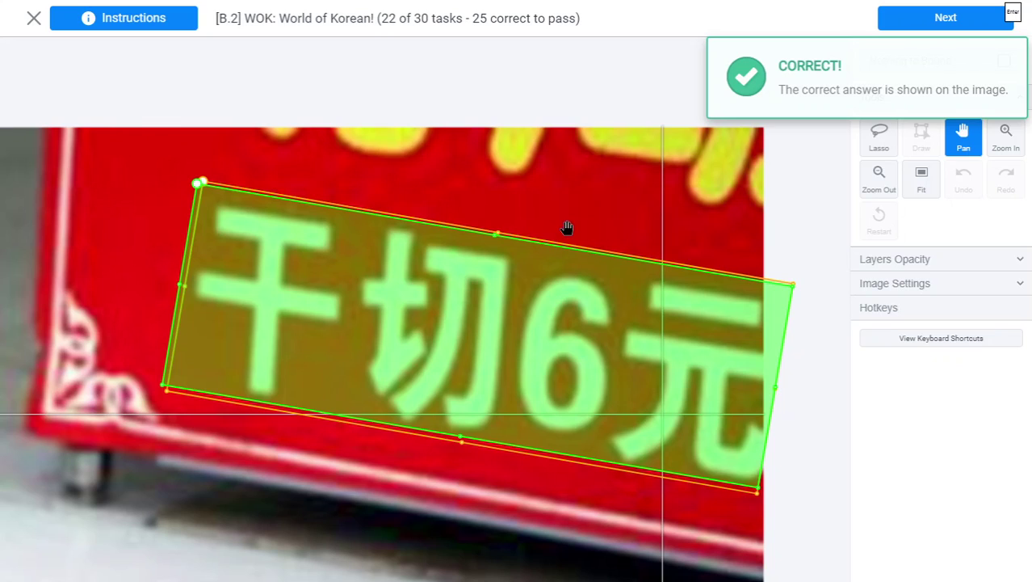
scroll(567, 227, "down", 3)
left_click(916, 23)
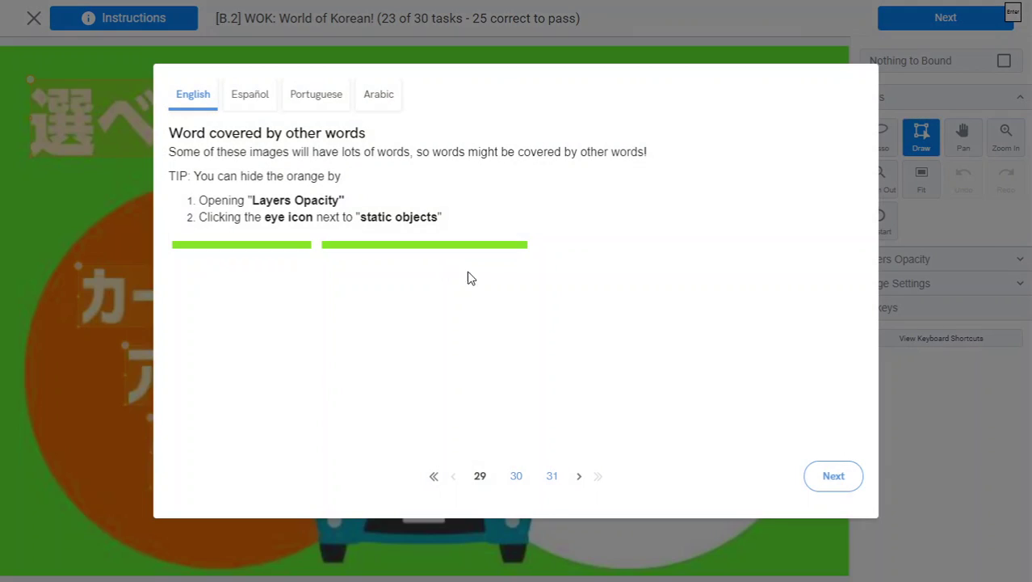
left_click(823, 483)
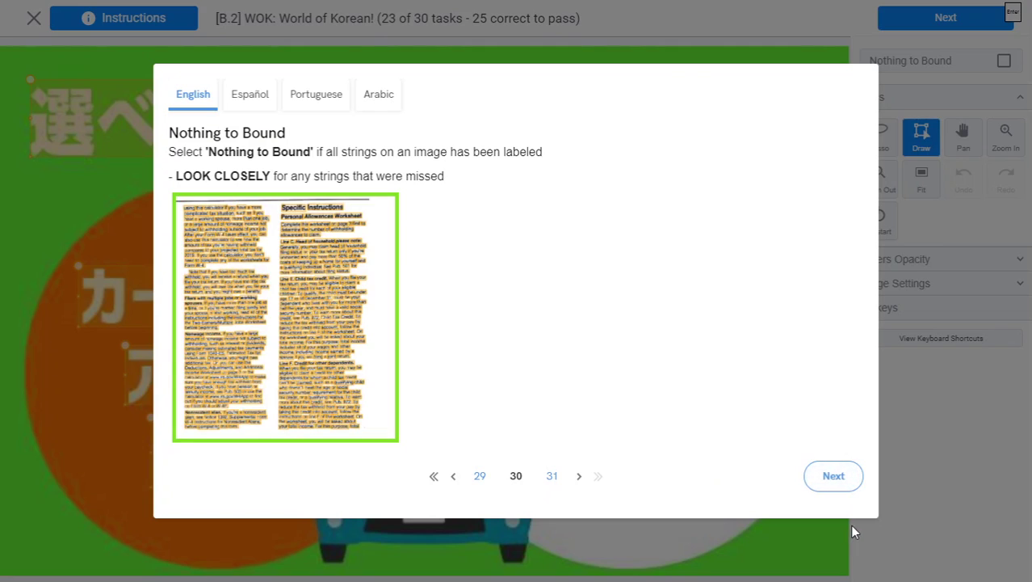
left_click(834, 478)
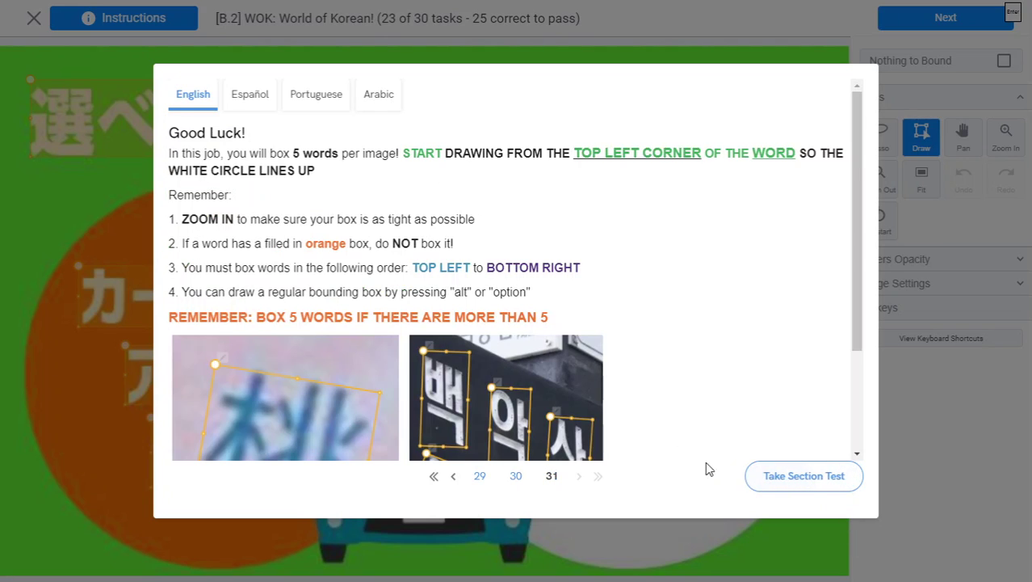
scroll(782, 484, "down", 2)
left_click(783, 475)
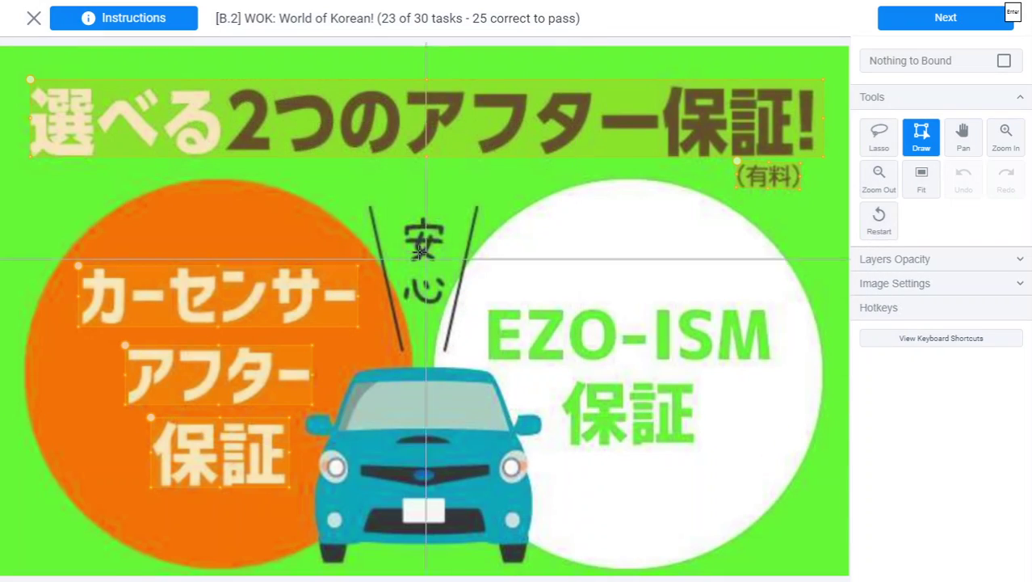
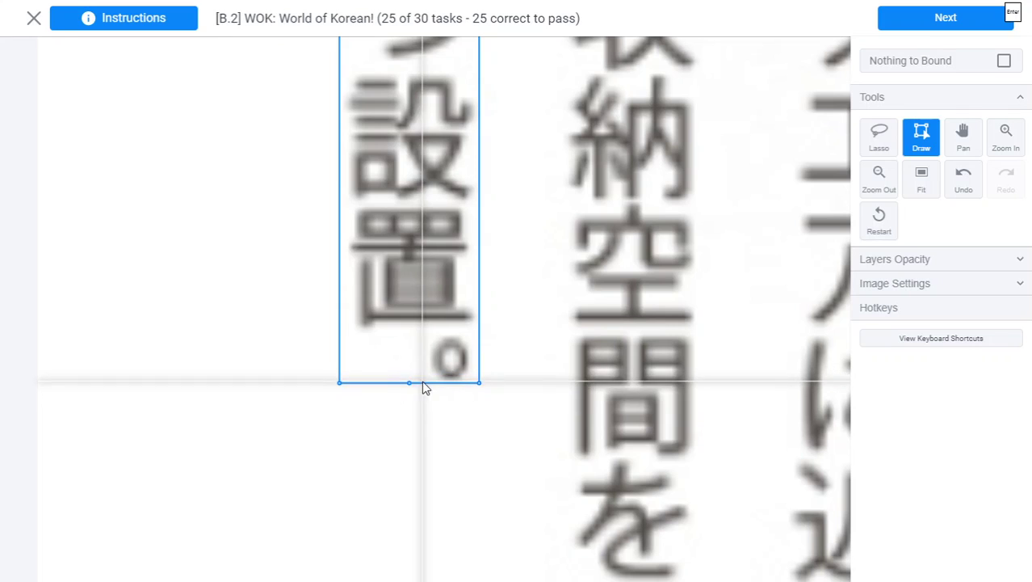
- In task 25, draw a vertical bounding box around ことにより、 in the middle column, including the comma
scroll(281, 311, "down", 3)
key("space")
left_click_drag(452, 171, 429, 348)
left_click_drag(348, 216, 360, 409)
scroll(360, 409, "up", 2)
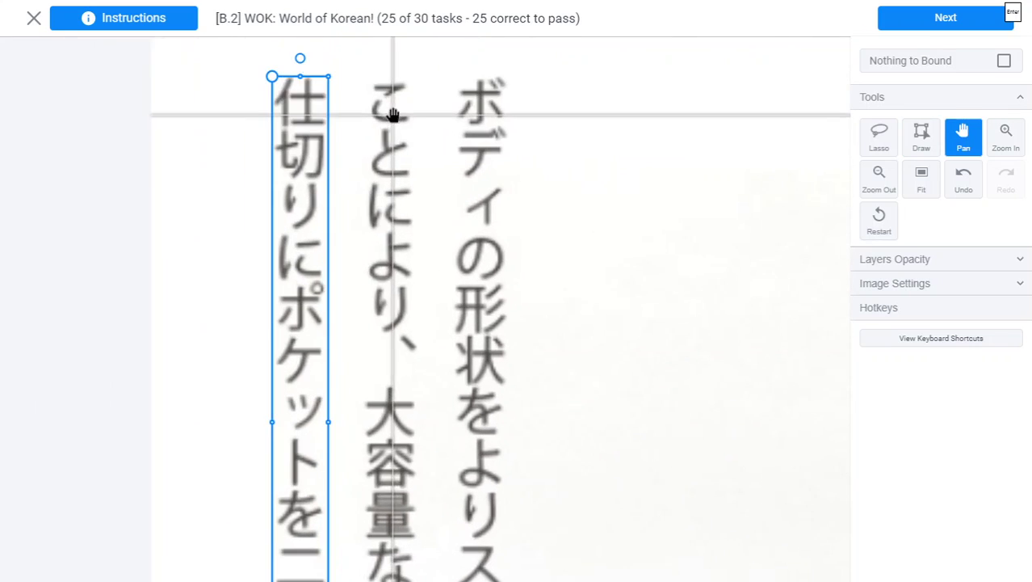
left_click_drag(364, 84, 417, 356)
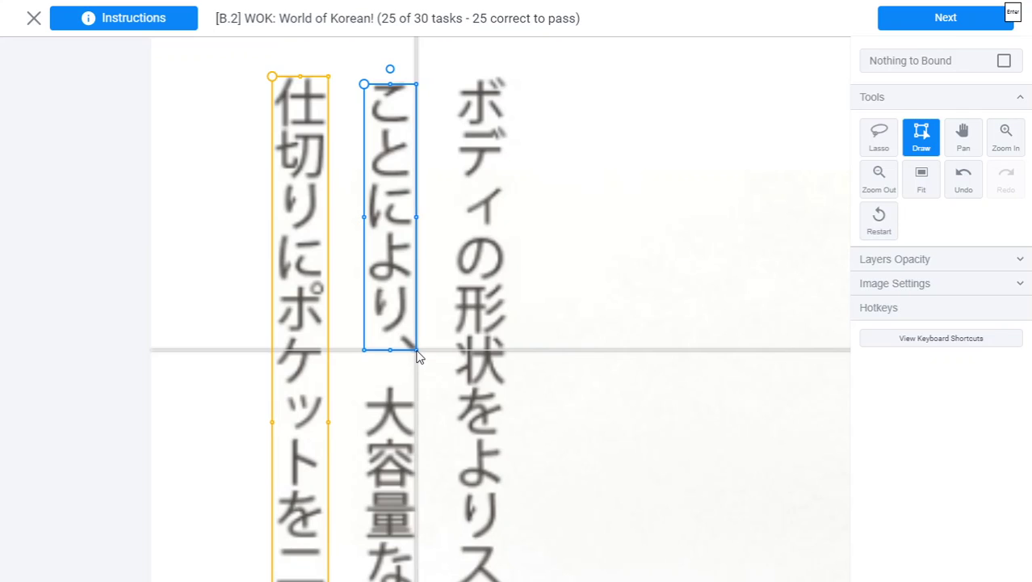
- Draw a vertical bounding box around 大容量な収納空間を確保。 in the middle column, including the full stop
key("h")
left_click_drag(426, 399, 411, 82)
key("d")
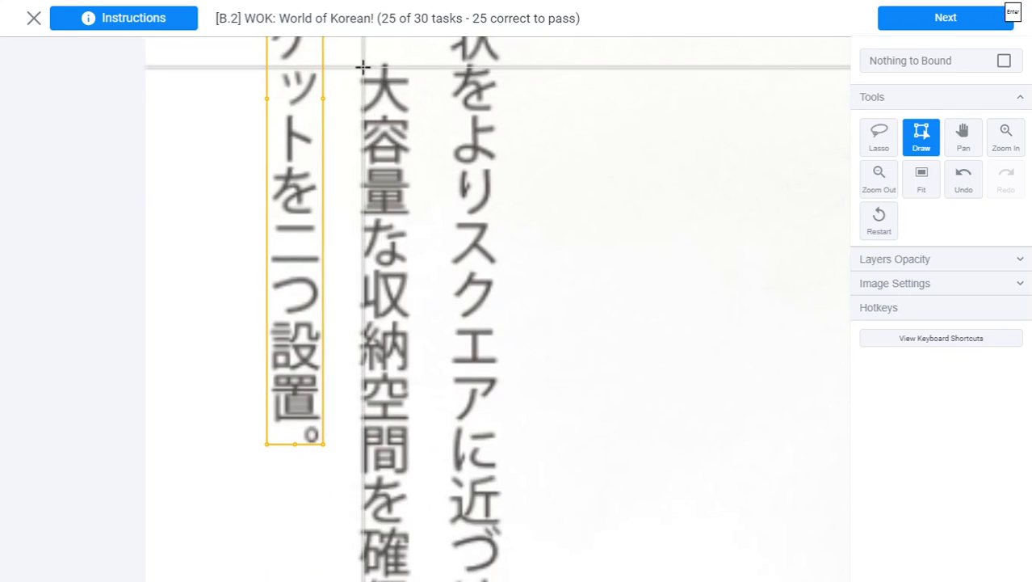
mouse_move(357, 62)
left_mouse_down()
mouse_move(411, 337)
mouse_move(431, 164)
mouse_move(411, 372)
left_mouse_up()
scroll(478, 319, "down", 2)
key("h")
key("d")
key("h")
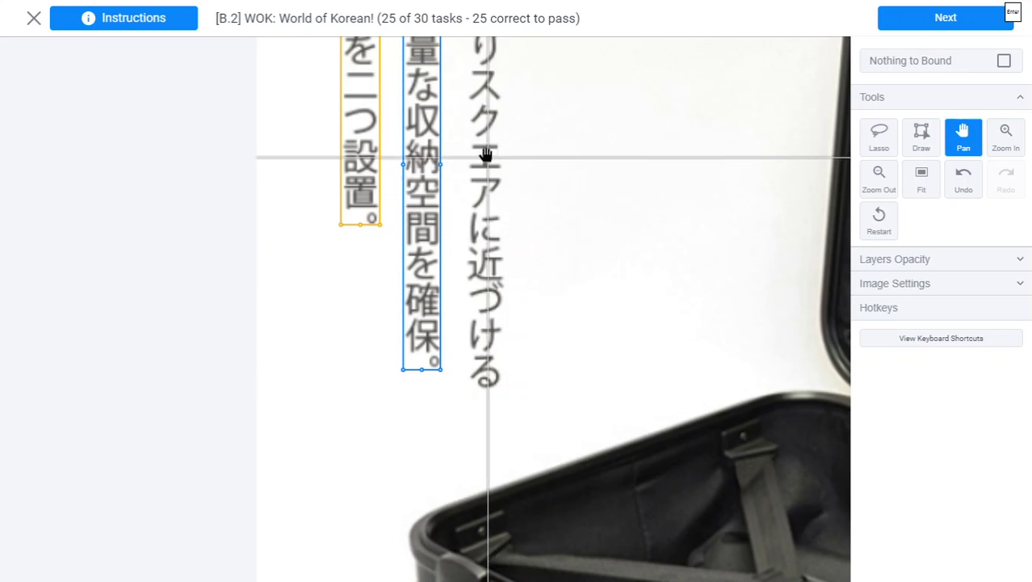
- Start a vertical bounding box on the rightmost column of text, covering ボディの形状を
left_click_drag(485, 154, 424, 368)
left_click_drag(424, 109, 403, 157)
key("d")
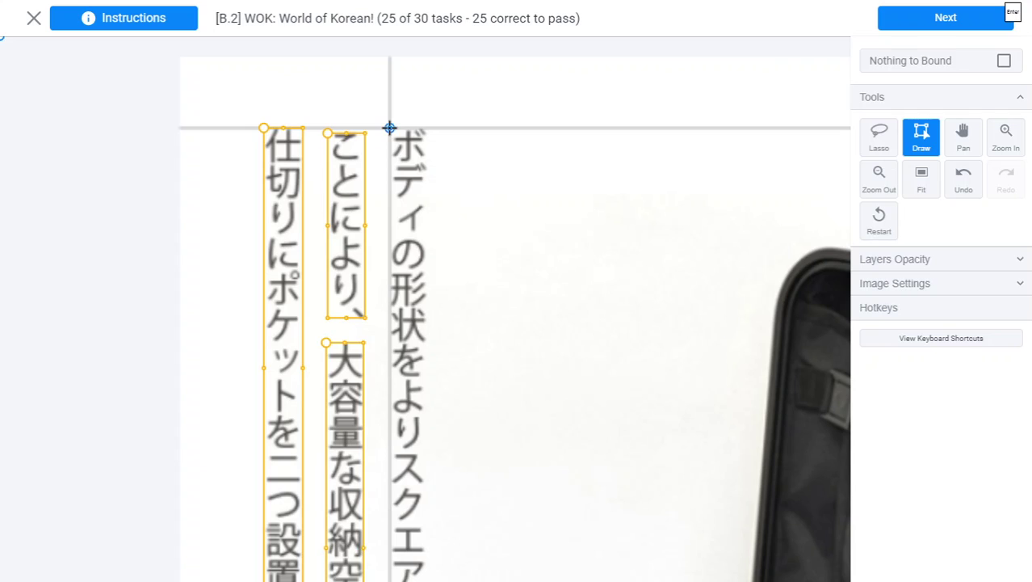
mouse_move(390, 128)
left_mouse_down()
mouse_move(437, 362)
mouse_move(429, 366)
left_mouse_up()
key("h")
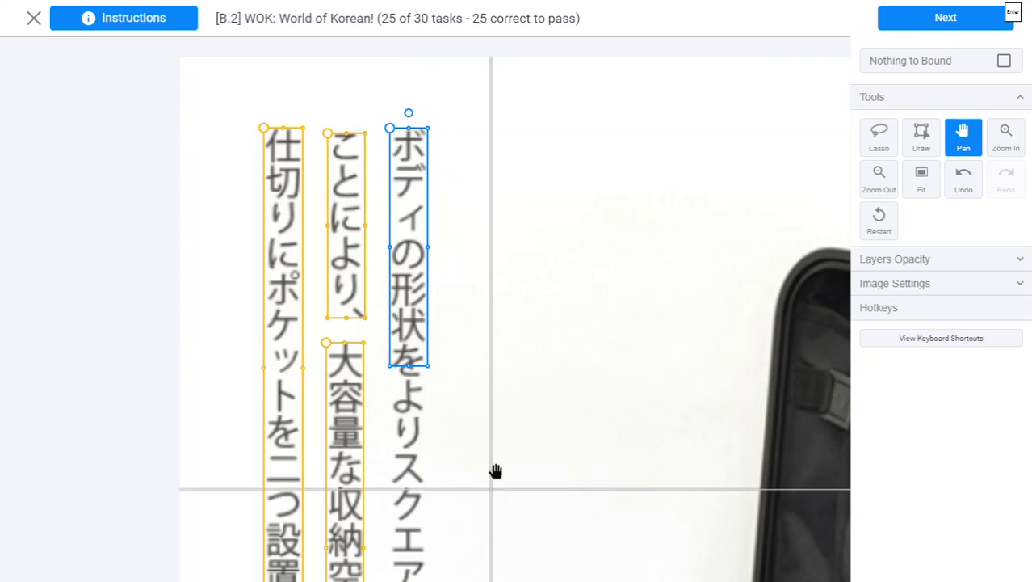
- Extend the rightmost column's box down to the final る so it covers ボディの形状をよりスクエアに近づける
left_click_drag(496, 471, 531, 271)
key("d")
left_click_drag(444, 168, 451, 469)
key("h")
left_click_drag(509, 408, 550, 120)
key("d")
left_click_drag(489, 152, 490, 255)
- Check the vertical boxes over the whole suitcase image and submit task 25
scroll(300, 238, "down", 4)
key("h")
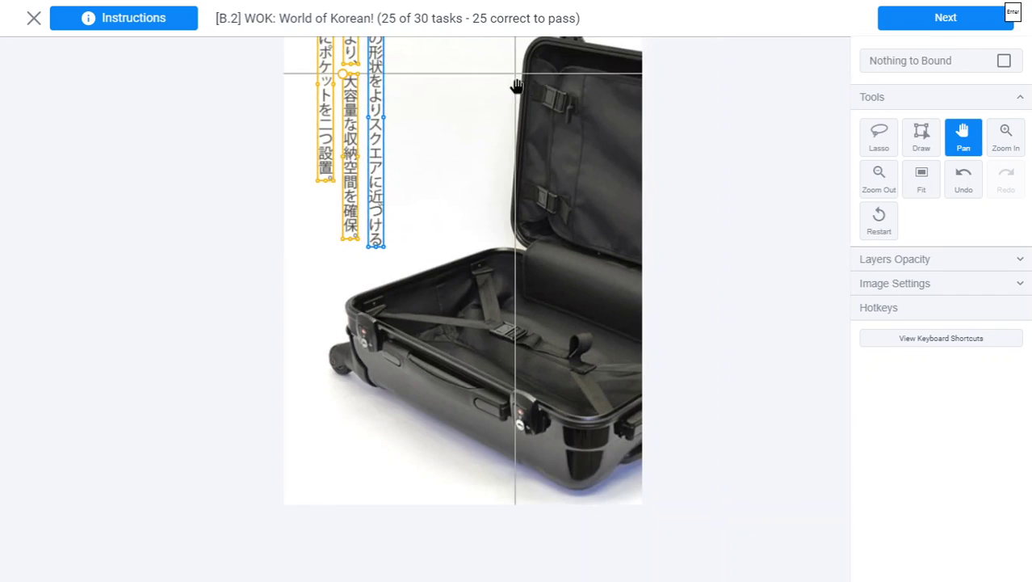
left_click_drag(502, 129, 495, 314)
key("d")
left_click(945, 18)
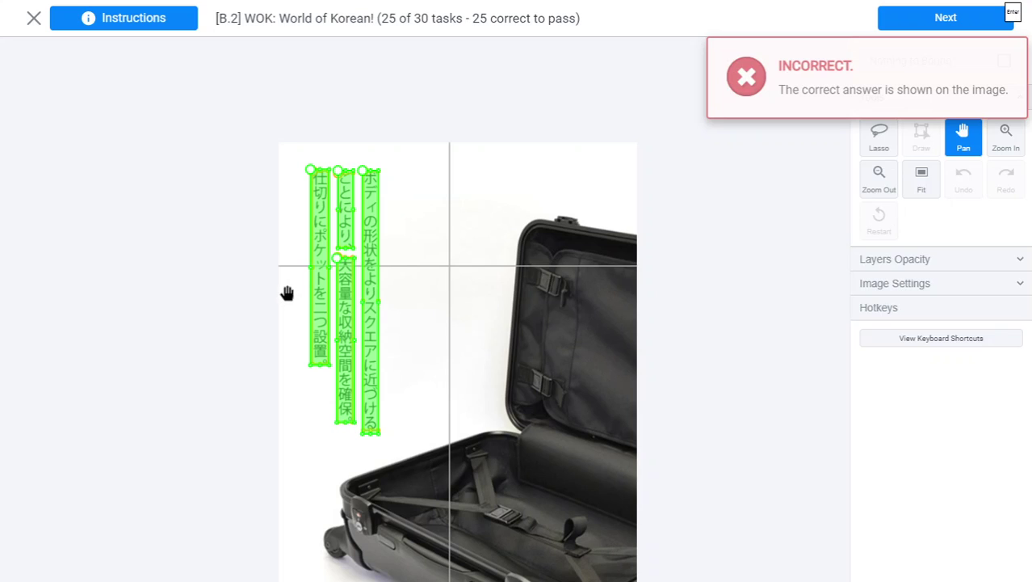
- Compare the drawn boxes with the correct answer for task 25, examining the column edges and the start of the 大容量 box
scroll(289, 276, "up", 5)
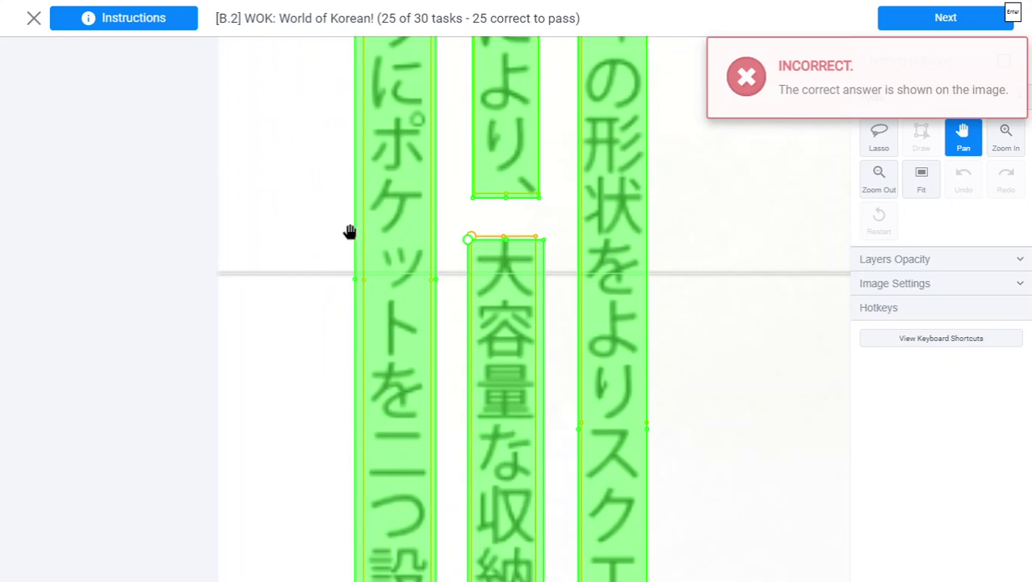
scroll(349, 232, "down", 2)
left_click_drag(460, 108, 455, 237)
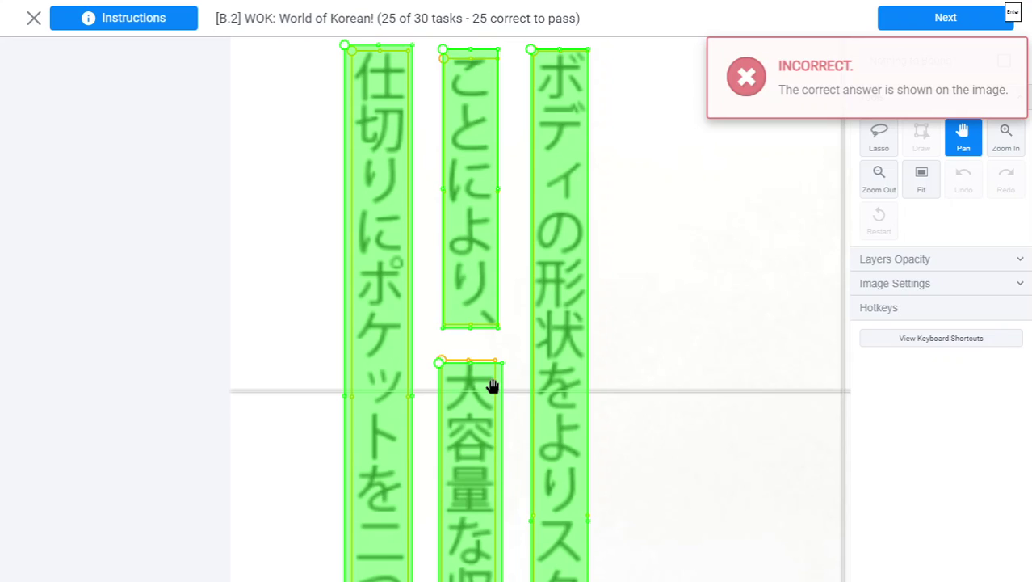
left_click_drag(501, 394, 496, 271)
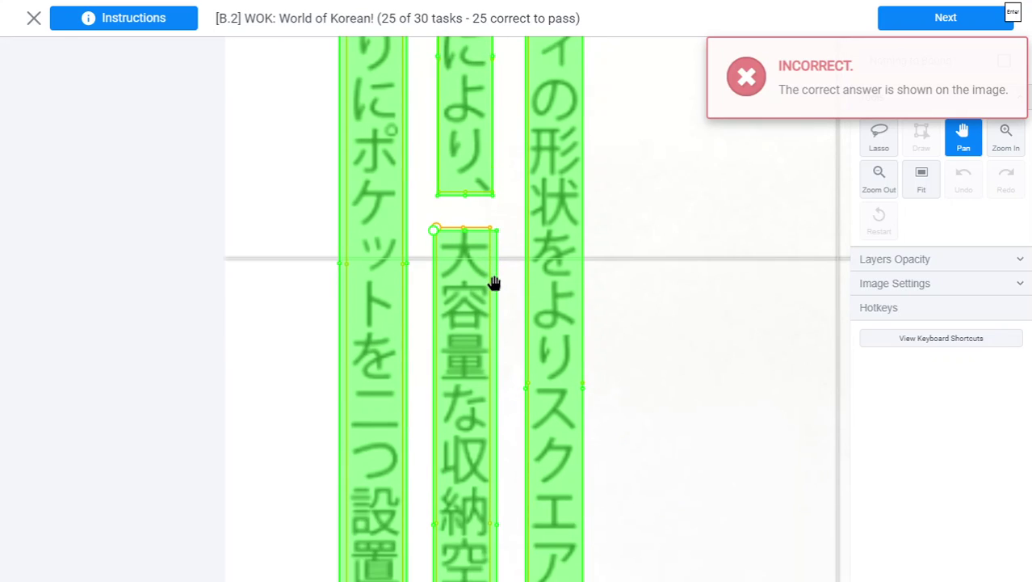
scroll(462, 248, "up", 5)
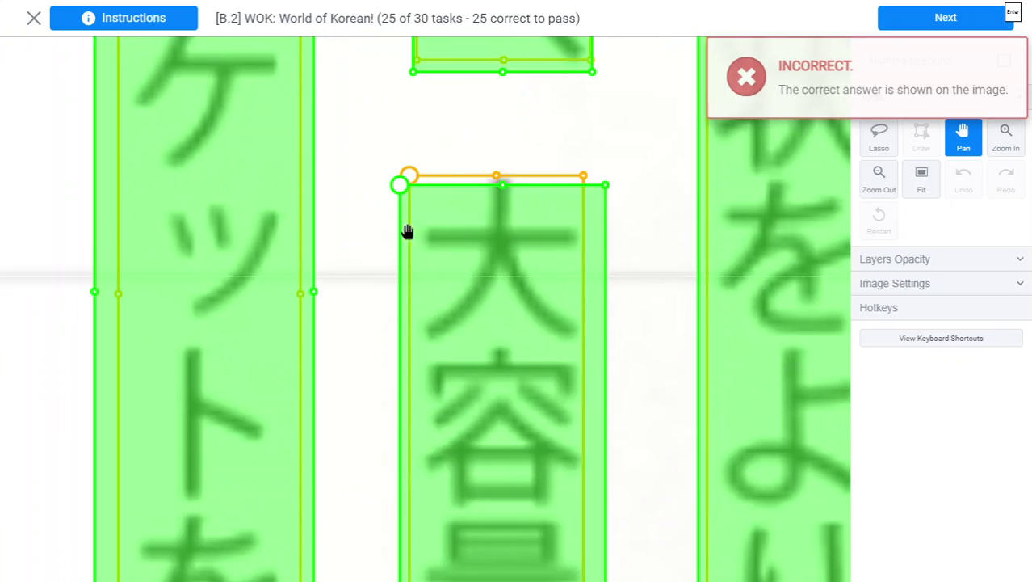
left_click_drag(625, 327, 562, 108)
left_click_drag(525, 292, 502, 171)
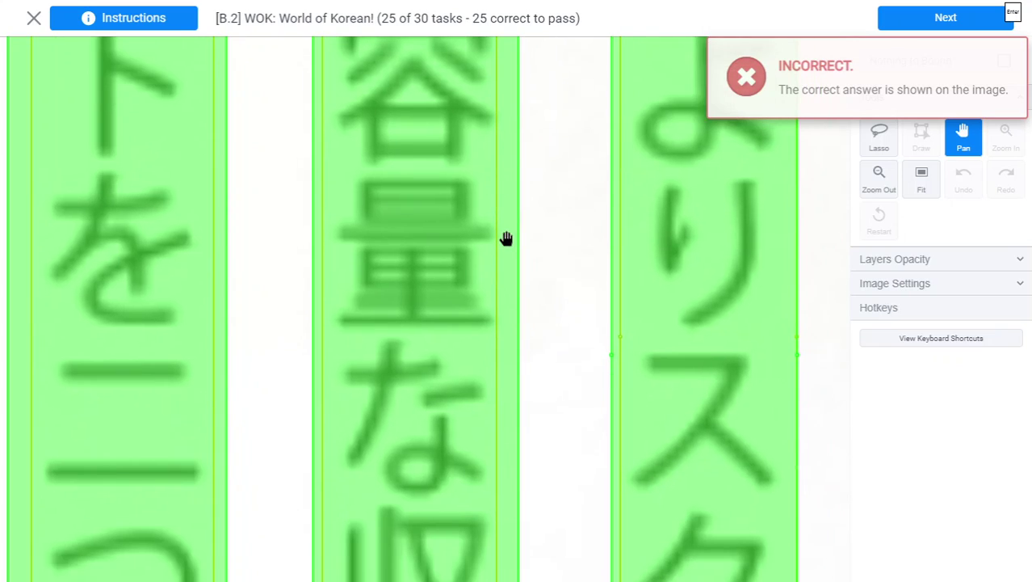
scroll(507, 239, "down", 5)
scroll(526, 268, "down", 2)
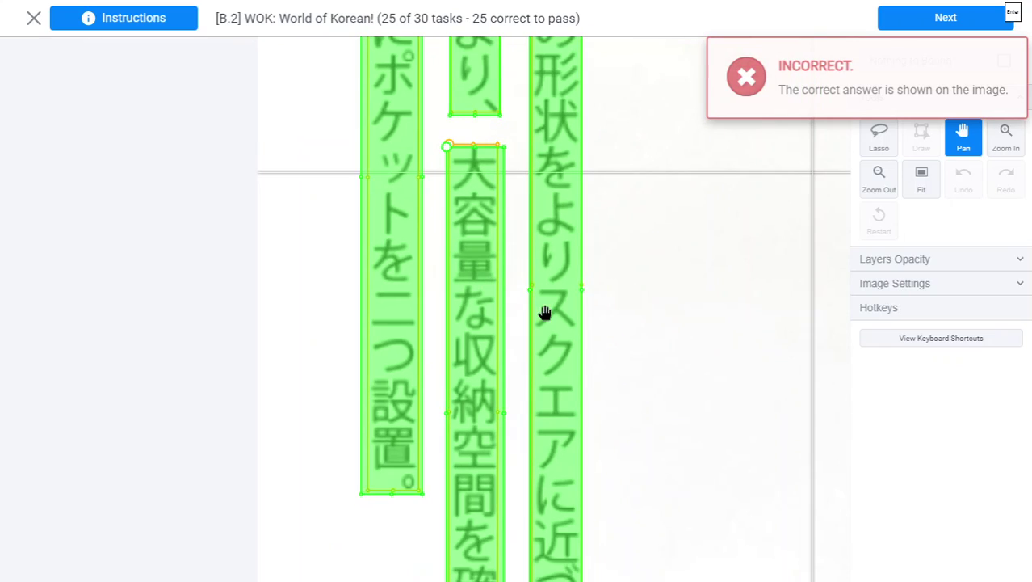
- Continue to task 26 and draw separate bounding boxes around 에너지 and 후보는
left_click(937, 13)
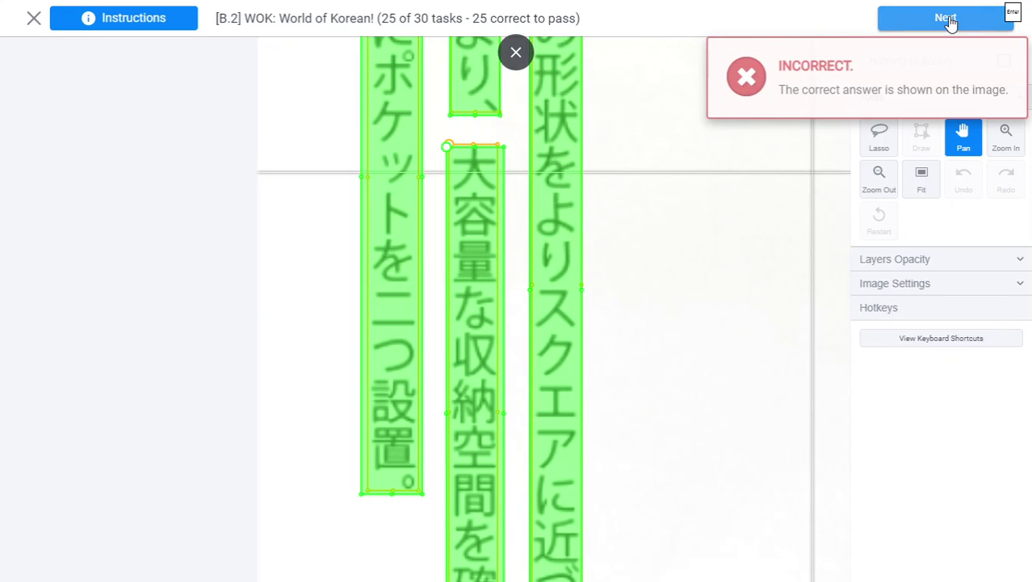
scroll(247, 325, "up", 3)
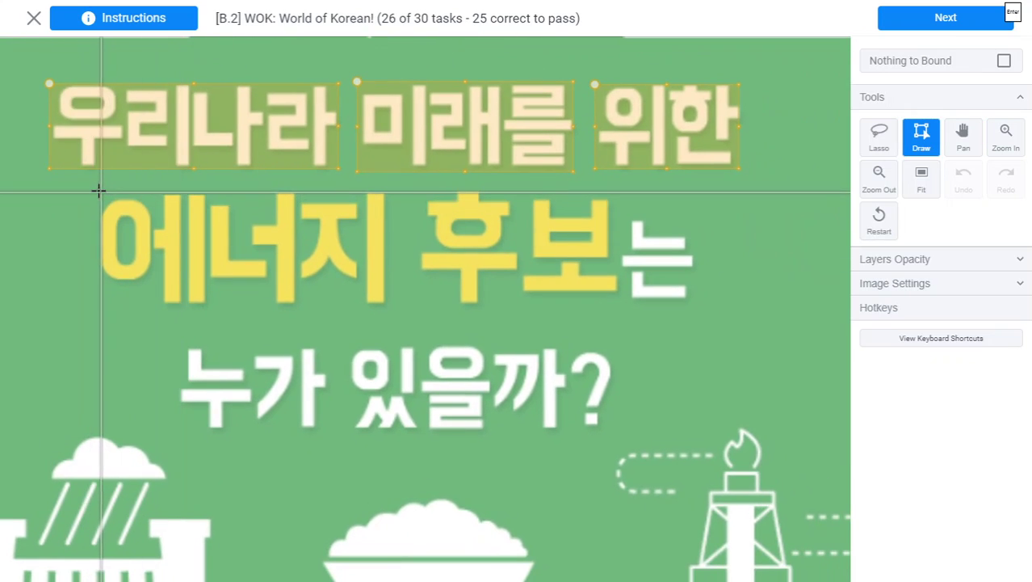
left_click_drag(98, 191, 384, 300)
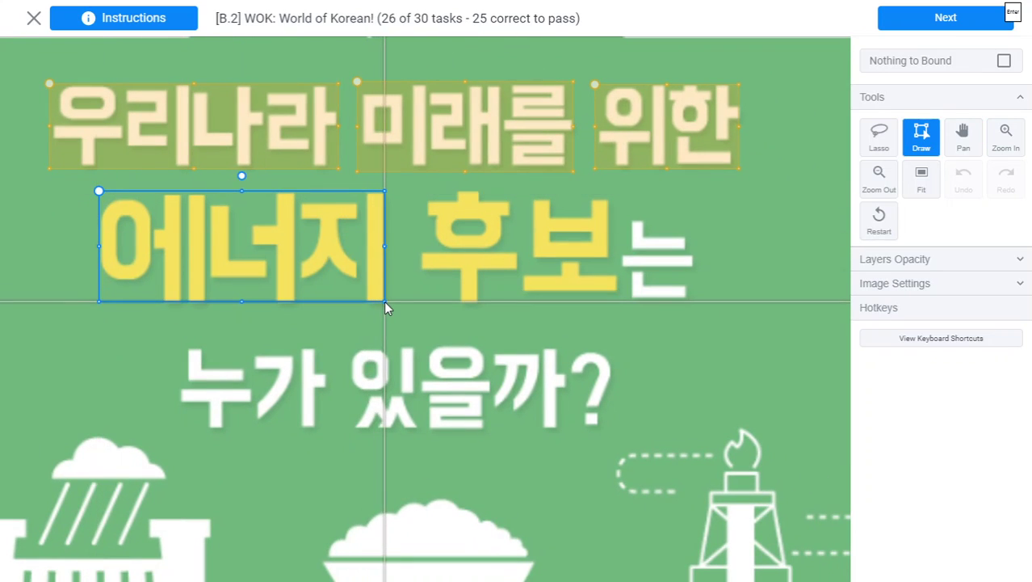
mouse_move(422, 192)
left_mouse_down()
mouse_move(560, 272)
mouse_move(710, 310)
mouse_move(693, 302)
left_mouse_up()
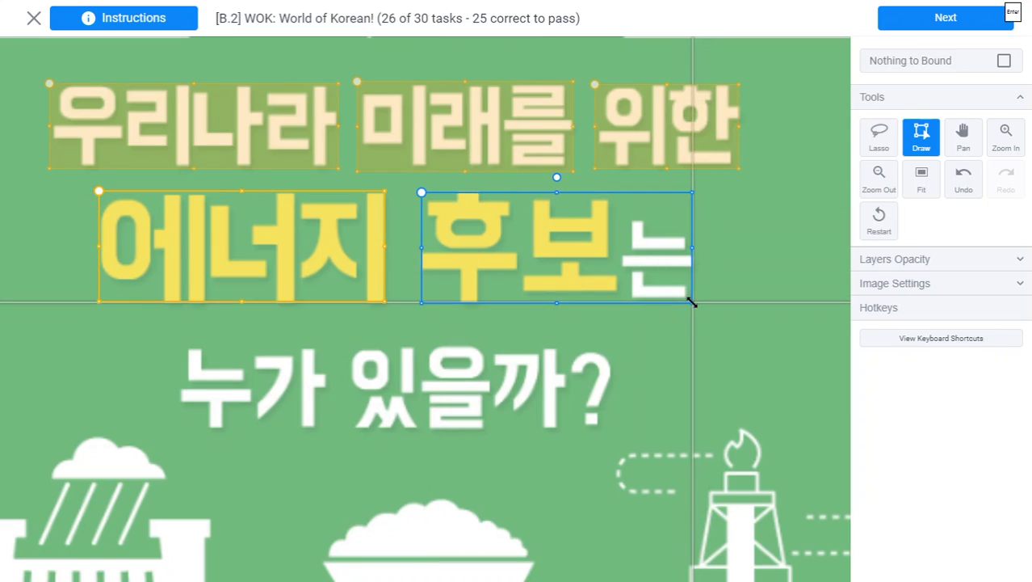
- Draw separate bounding boxes around 누가 and 있을까?, including the question mark, and submit task 26
key("space")
mouse_move(274, 334)
left_mouse_down()
mouse_move(274, 283)
mouse_move(251, 209)
left_mouse_up()
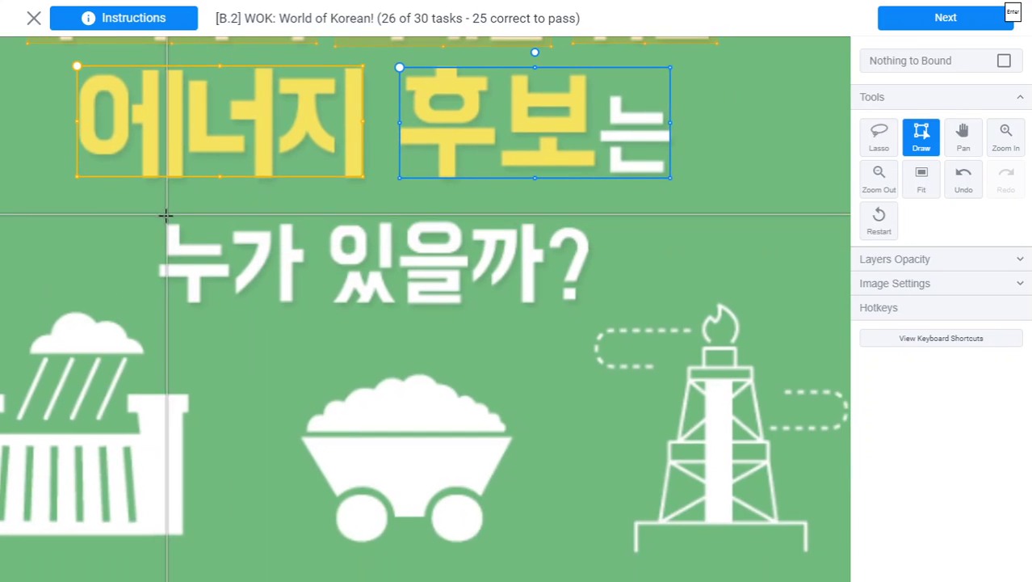
scroll(254, 221, "down", 2)
scroll(212, 222, "up", 3)
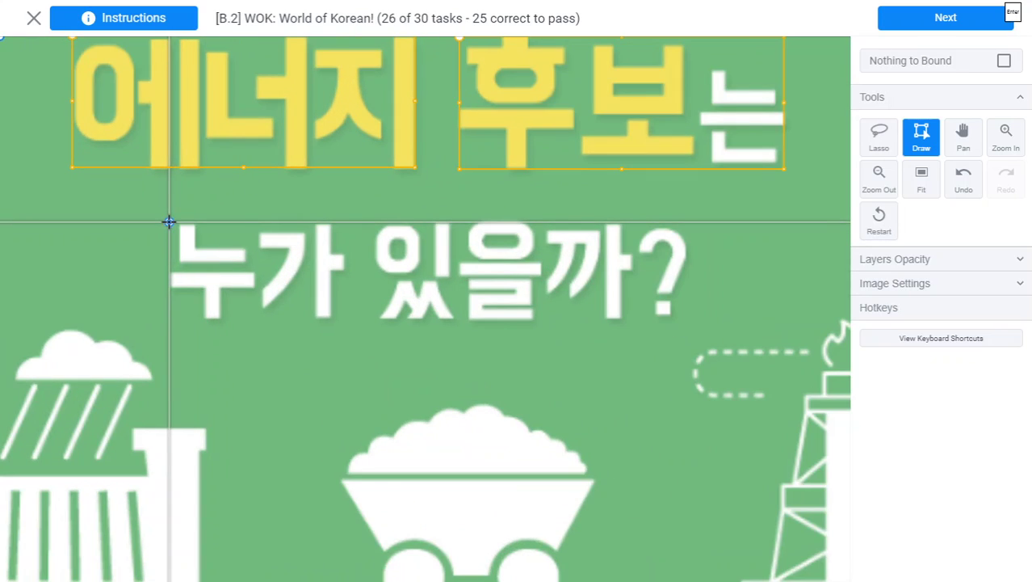
mouse_move(168, 221)
left_mouse_down()
mouse_move(357, 322)
mouse_move(349, 321)
left_mouse_up()
key("space")
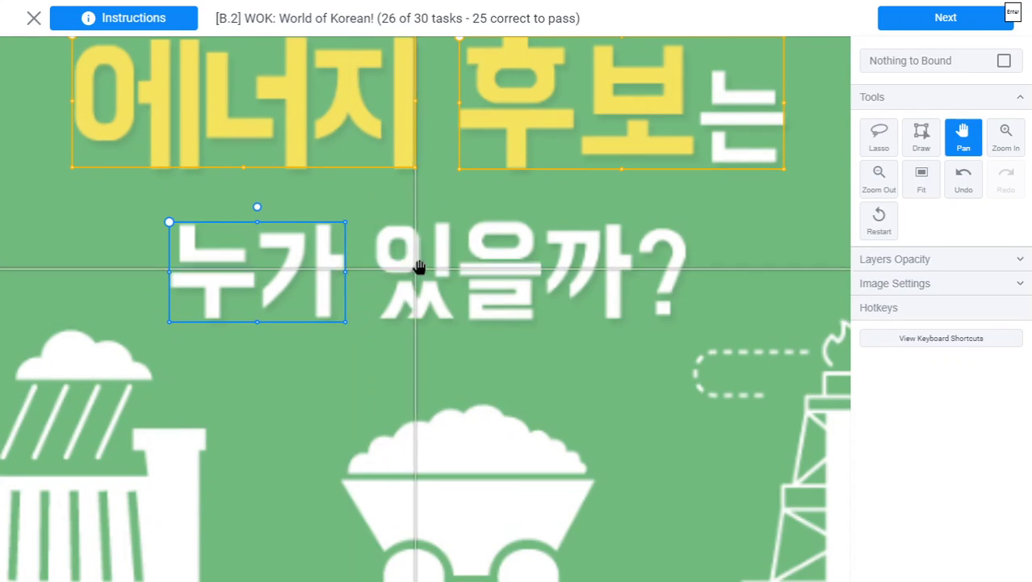
left_click_drag(418, 267, 332, 253)
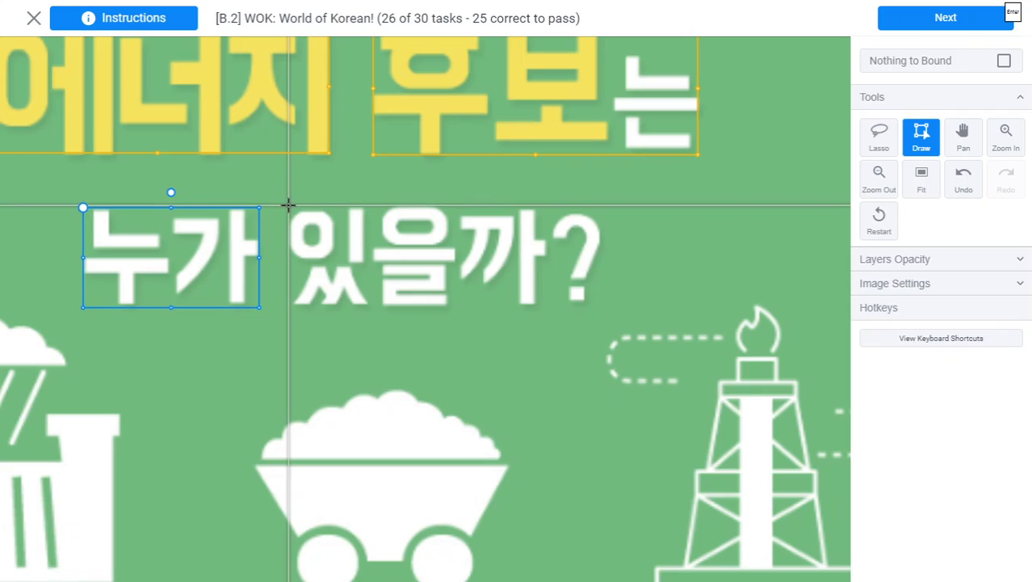
mouse_move(288, 205)
left_mouse_down()
mouse_move(606, 290)
mouse_move(600, 306)
left_mouse_up()
key("Return")
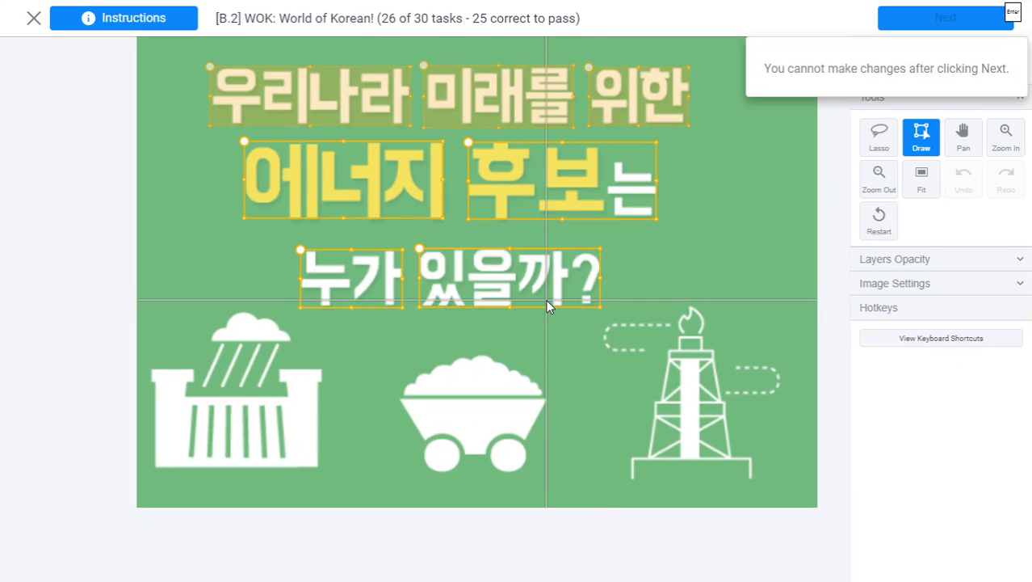
- Continue to task 27 and draw a bounding box around LV in the unboxed second text line
key("Return")
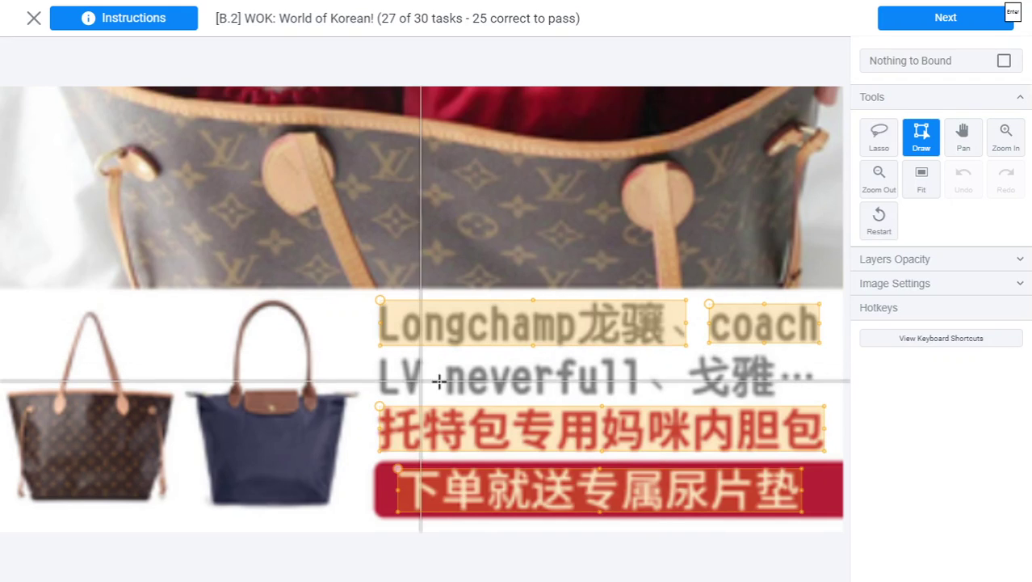
mouse_move(438, 383)
left_mouse_down()
mouse_move(289, 274)
mouse_move(371, 360)
mouse_move(372, 375)
left_mouse_up()
scroll(254, 272, "up", 5)
key("d")
left_click_drag(441, 331, 148, 230)
- Draw a bounding box around neverfull、 and widen its end to include the whole comma
scroll(148, 231, "down", 2)
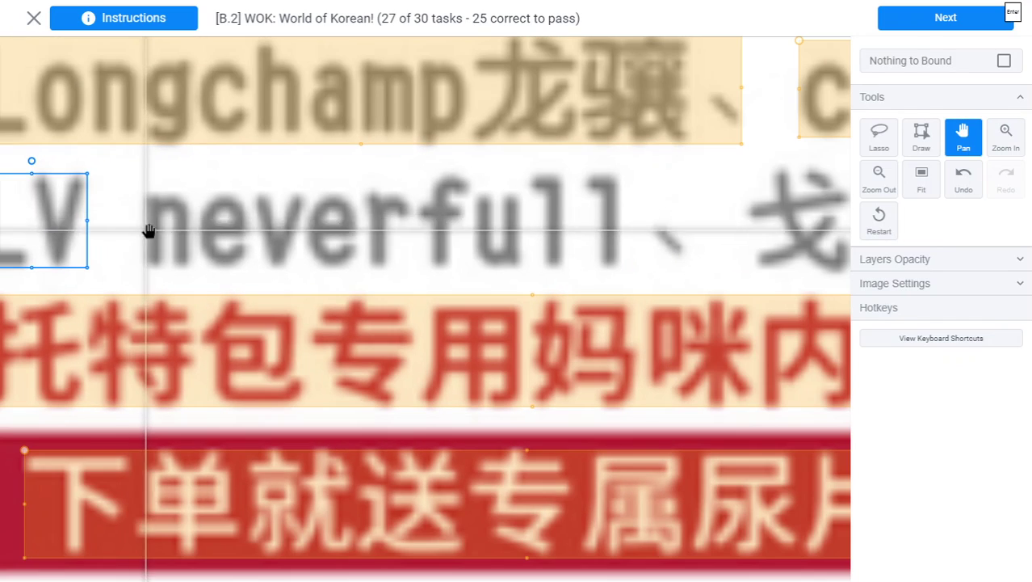
left_click_drag(137, 167, 682, 271)
key("h")
left_click_drag(396, 315, 131, 317)
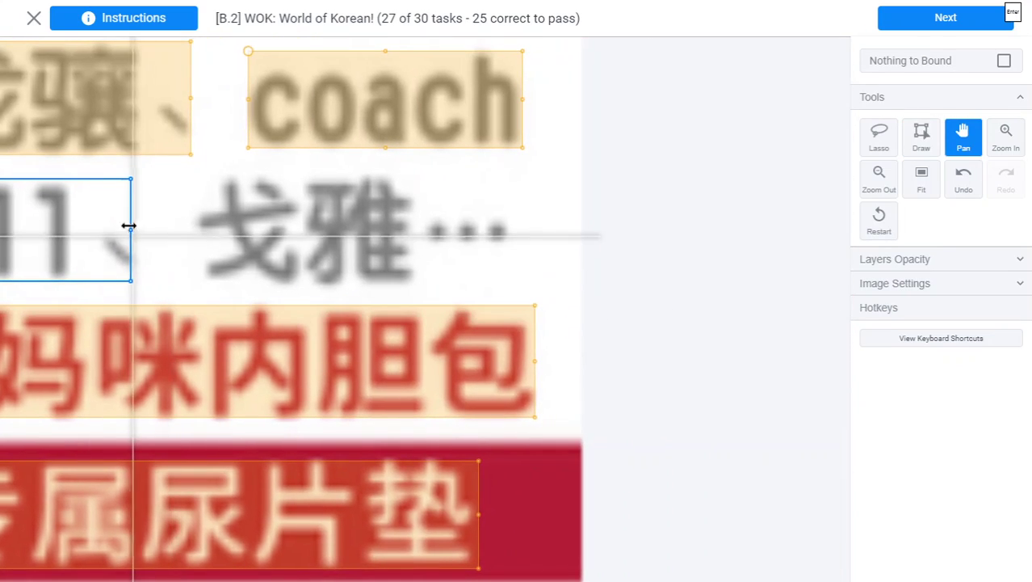
left_click_drag(130, 229, 134, 229)
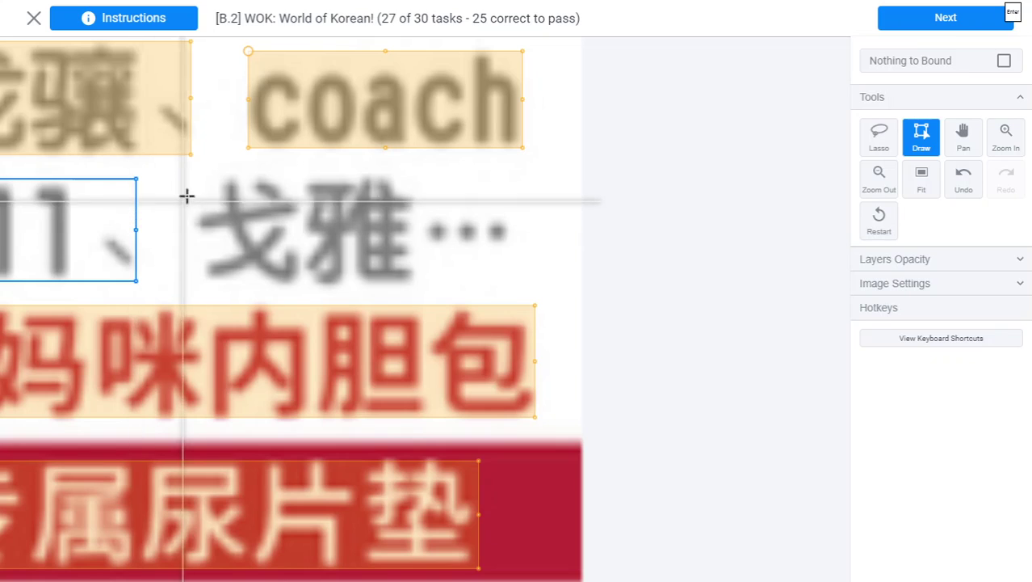
- Draw a bounding box around 戈雅… including the ellipsis, and submit task 27
mouse_move(192, 171)
left_mouse_down()
mouse_move(311, 226)
mouse_move(502, 286)
left_mouse_up()
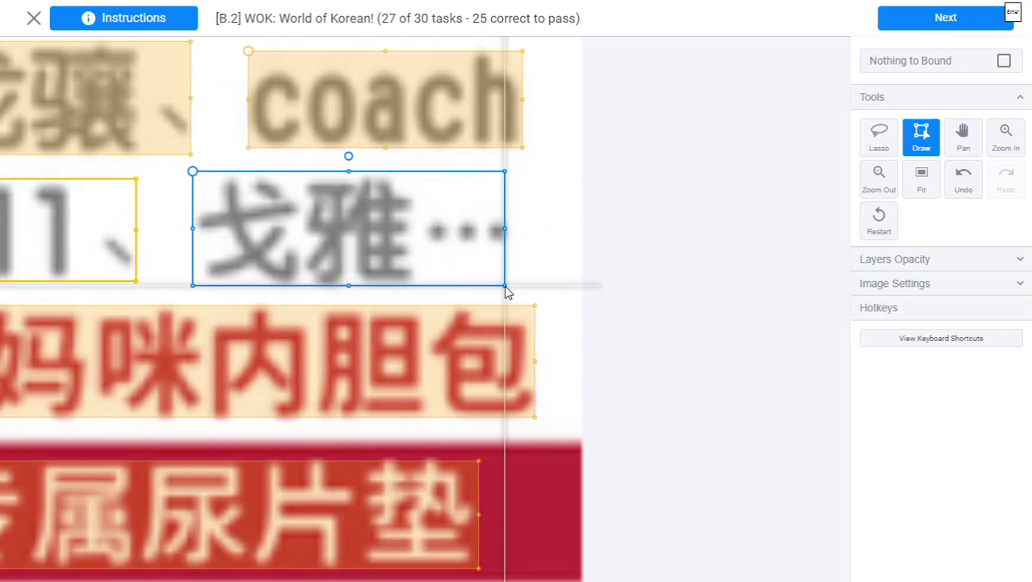
scroll(511, 293, "down", 8)
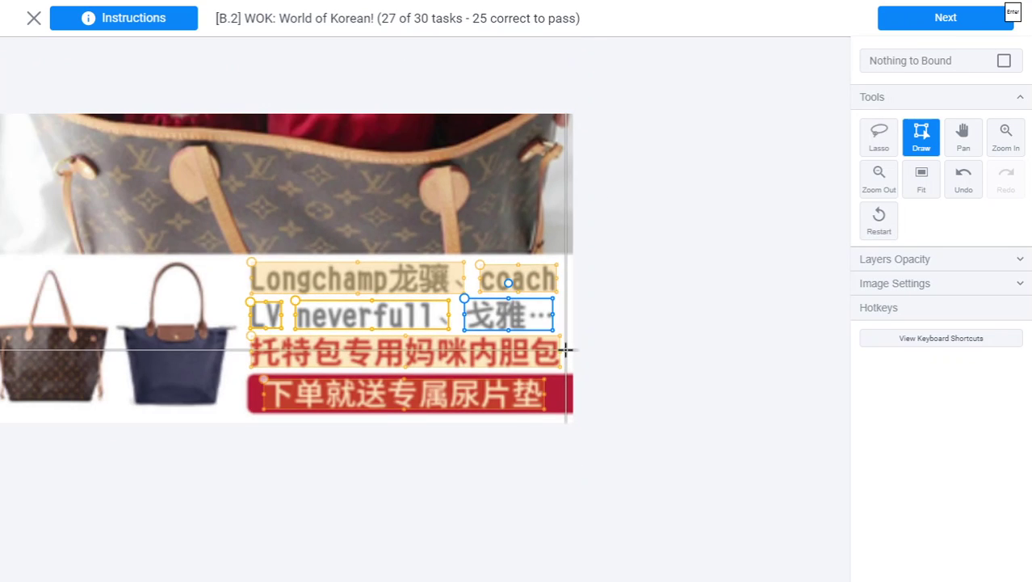
key("Return")
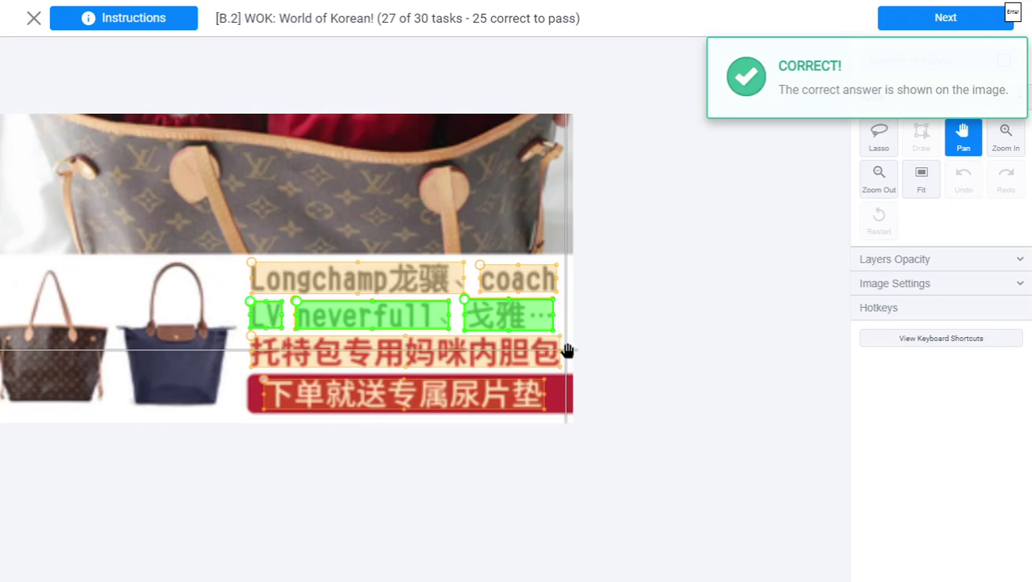
- Continue to task 28 and draw one slanted bounding box around 소나기재 정상입니다., fitting the tall characters and the final period
key("Return")
scroll(325, 295, "up", 5)
mouse_move(322, 274)
left_mouse_down()
mouse_move(306, 194)
mouse_move(402, 203)
left_mouse_up()
key("d")
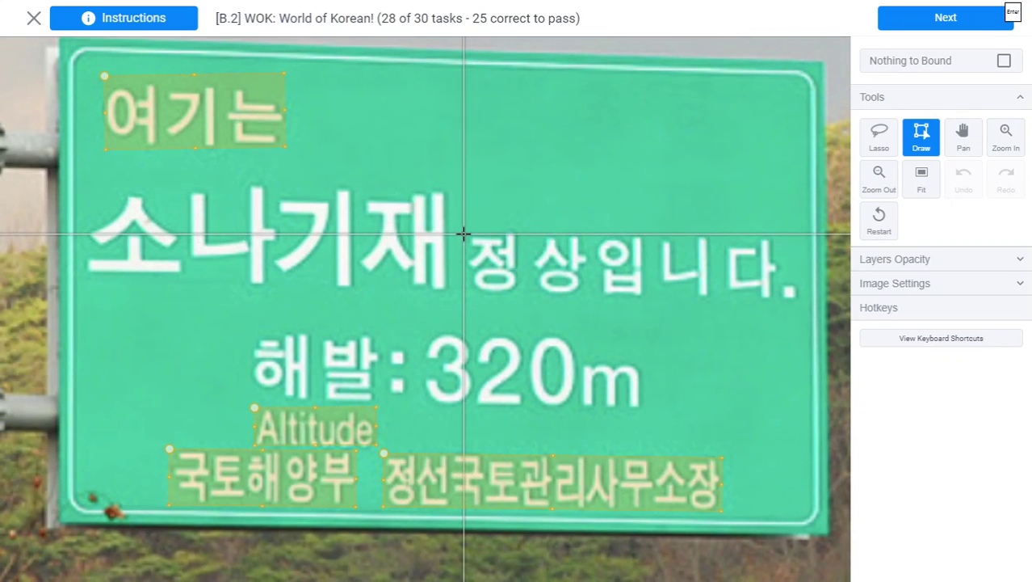
left_click(459, 229)
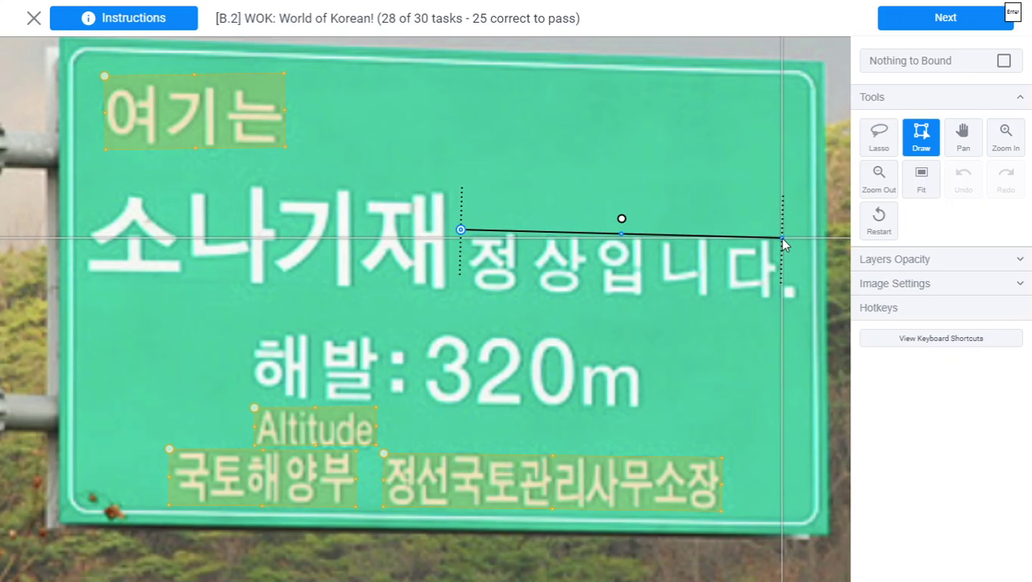
left_click(782, 238)
left_click(461, 233)
left_click_drag(461, 233, 92, 282)
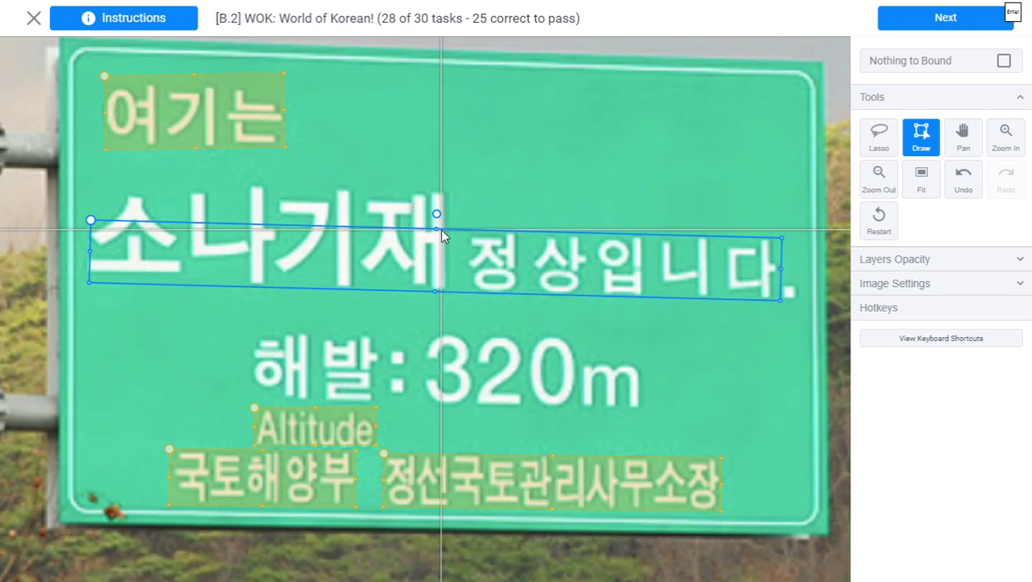
left_click_drag(435, 228, 429, 188)
left_click_drag(780, 297, 798, 300)
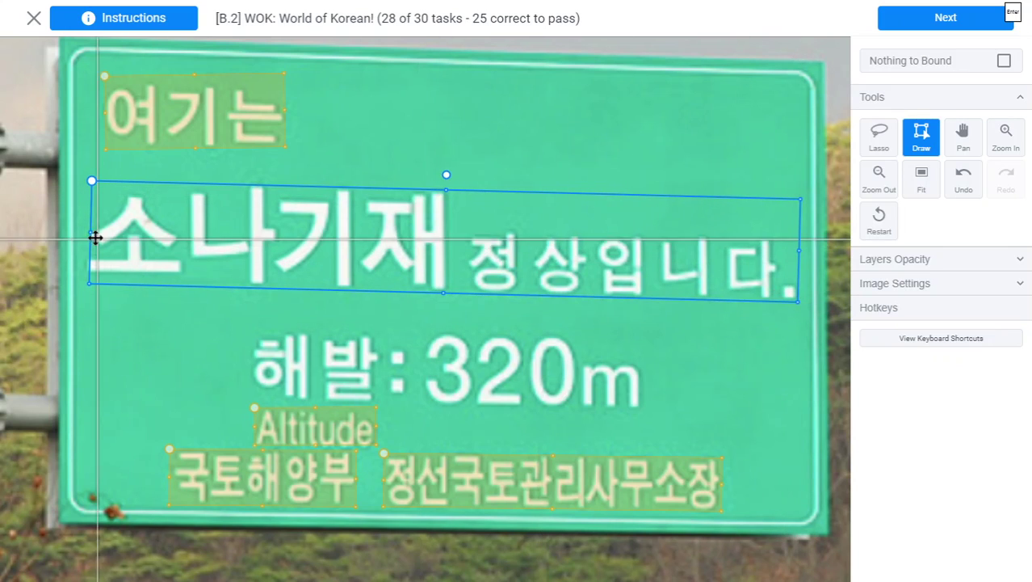
- Draw a bounding box around 해발: on the green sign and widen it to include the whole colon
key("space")
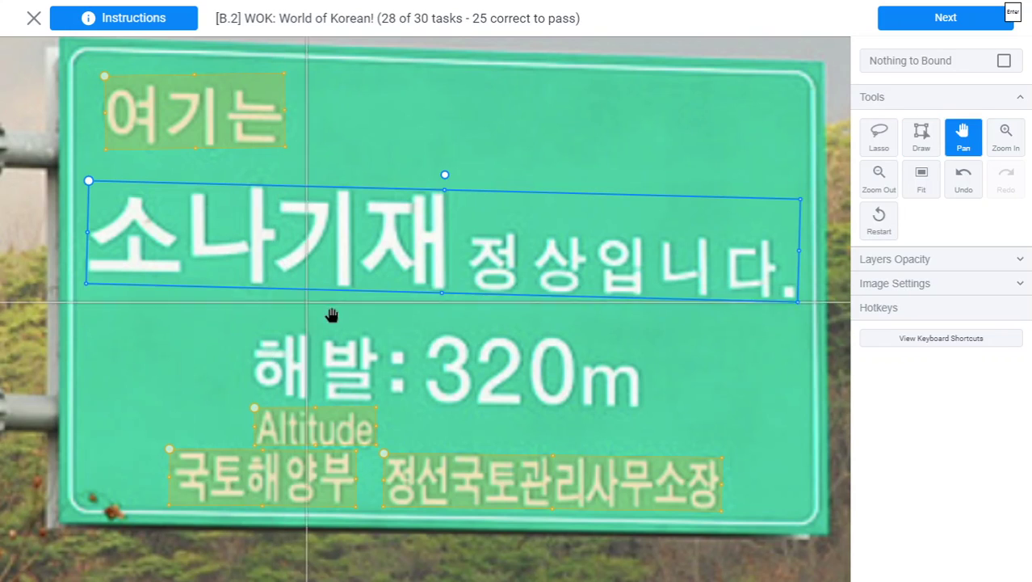
left_click_drag(338, 316, 298, 270)
scroll(299, 271, "up", 2)
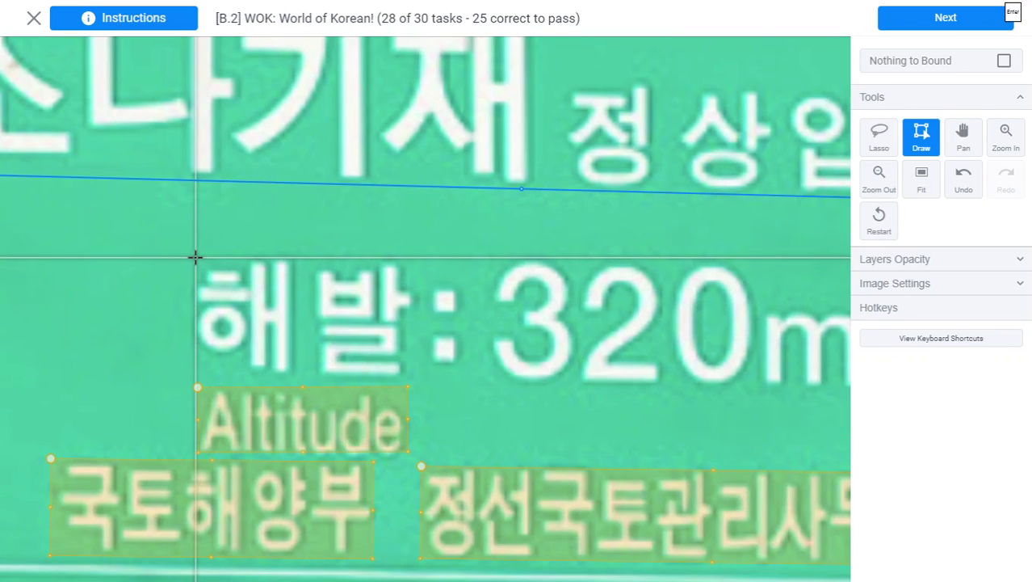
mouse_move(195, 257)
left_mouse_down()
mouse_move(441, 363)
mouse_move(459, 383)
left_mouse_up()
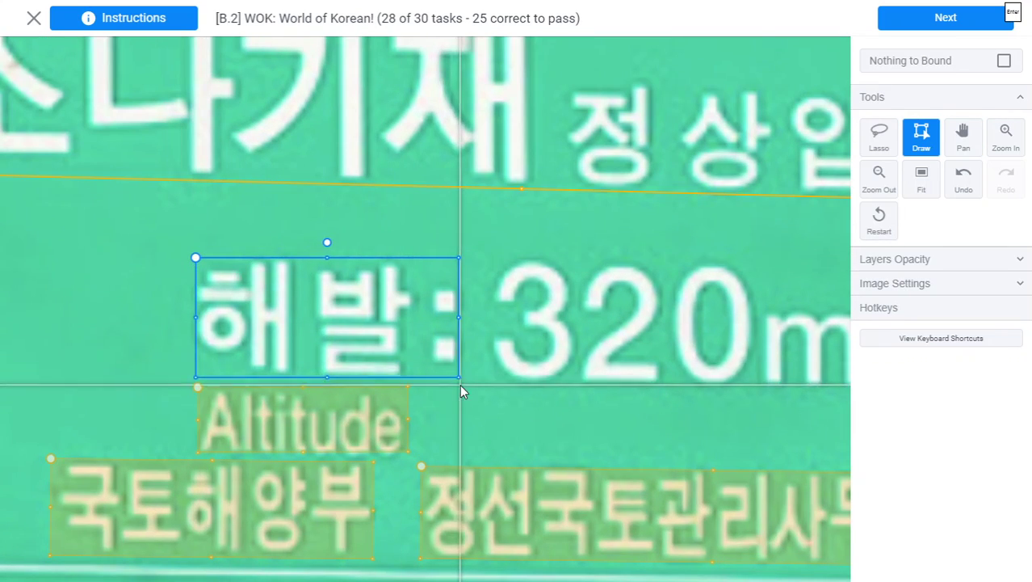
key("space")
scroll(460, 383, "down", 2)
left_click_drag(447, 271, 321, 234)
scroll(362, 295, "up", 1)
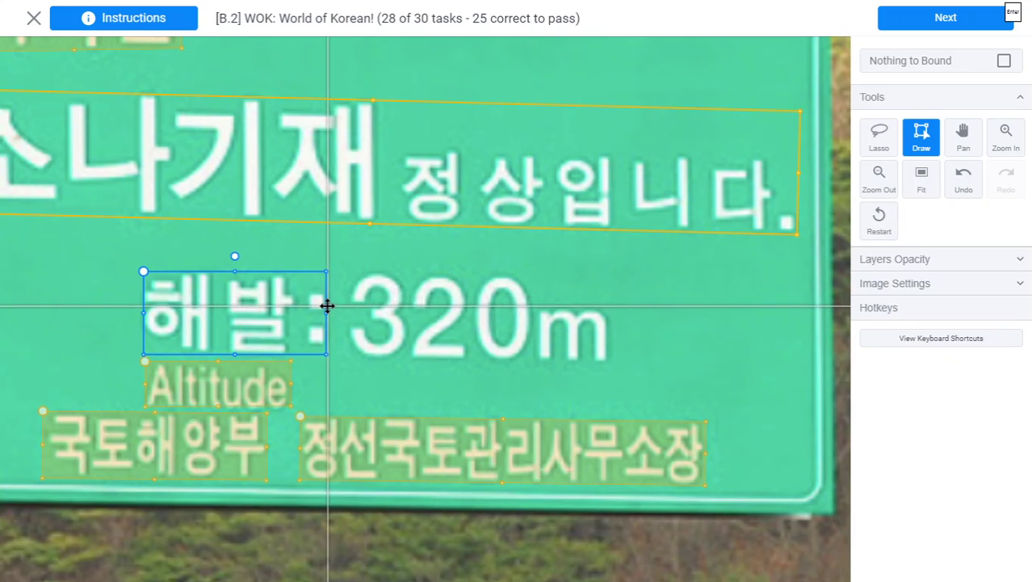
left_click_drag(327, 312, 330, 312)
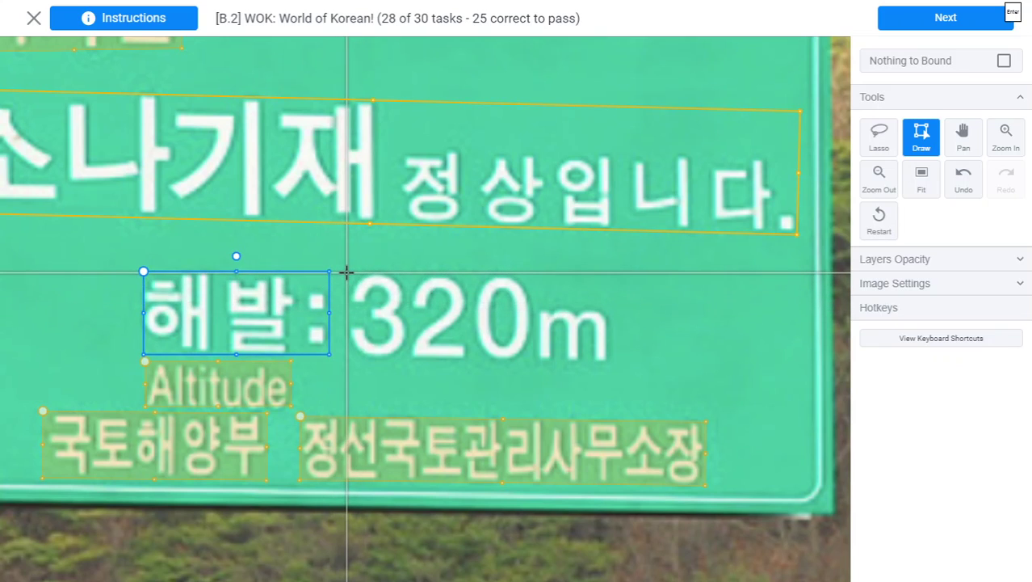
- Draw a bounding box around 320m on the green sign, submit task 28 and examine the correct answer
left_click_drag(347, 272, 606, 362)
scroll(606, 362, "down", 3)
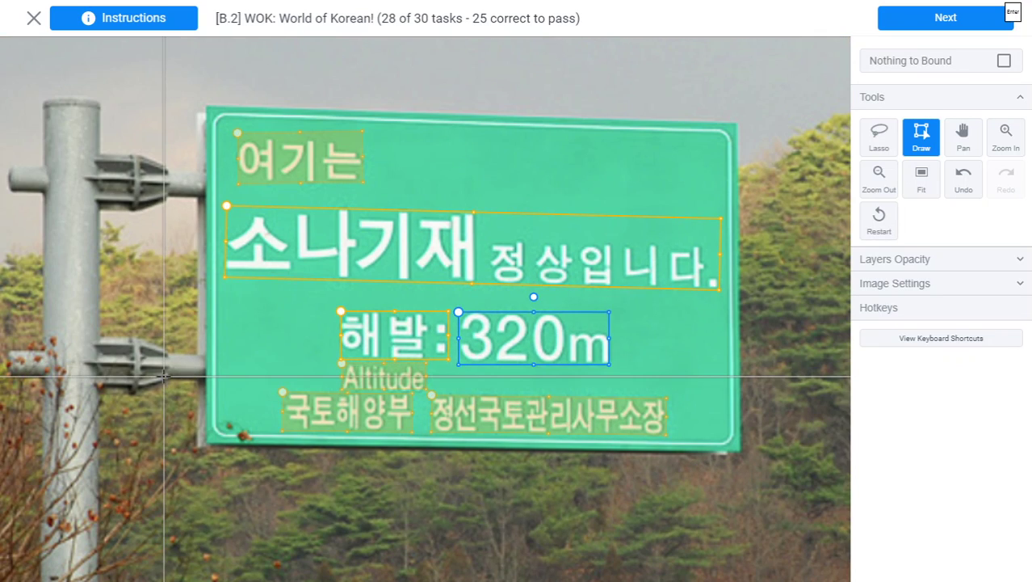
key("Return")
key("Return")
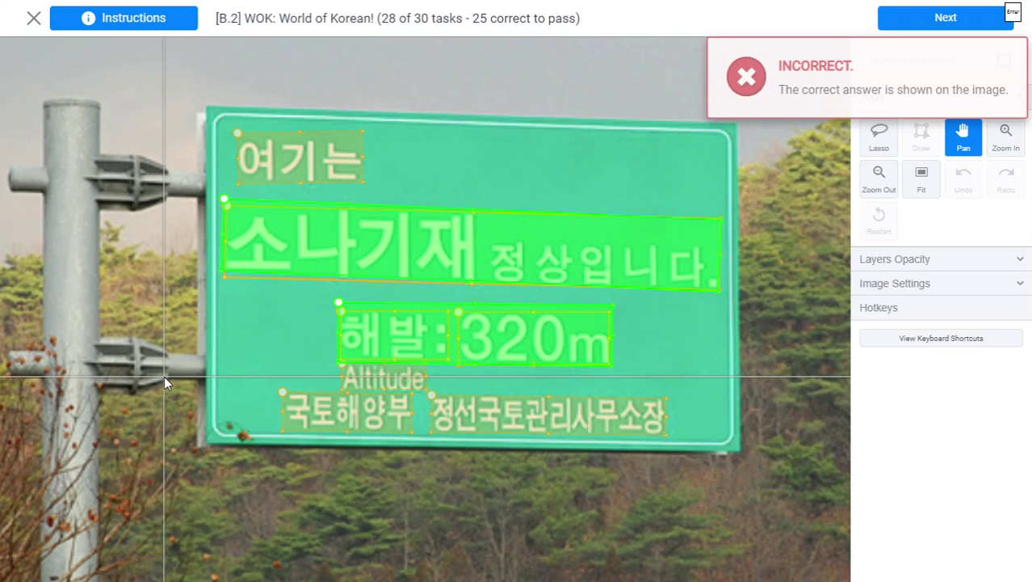
scroll(467, 357, "up", 3)
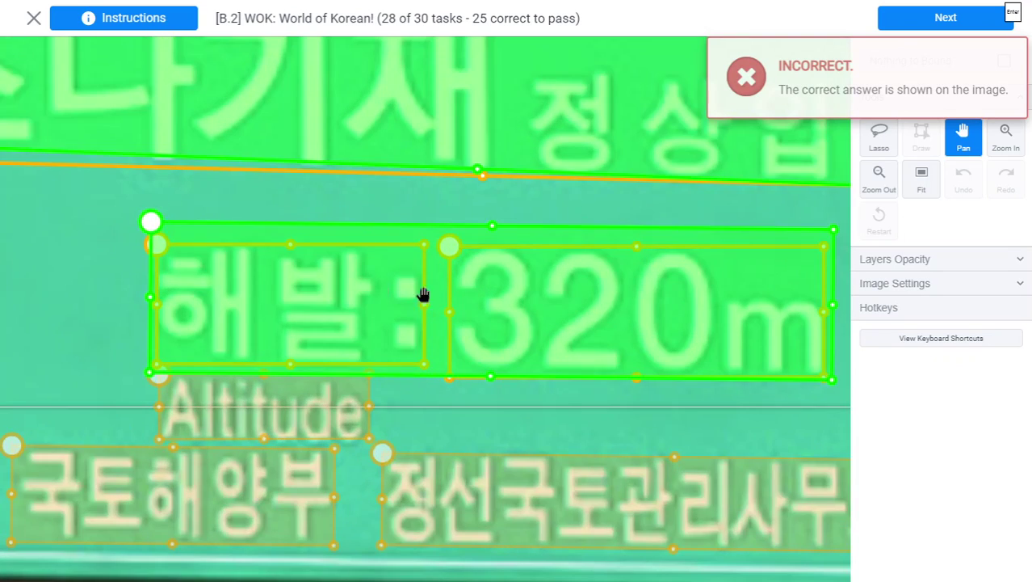
scroll(423, 295, "down", 1)
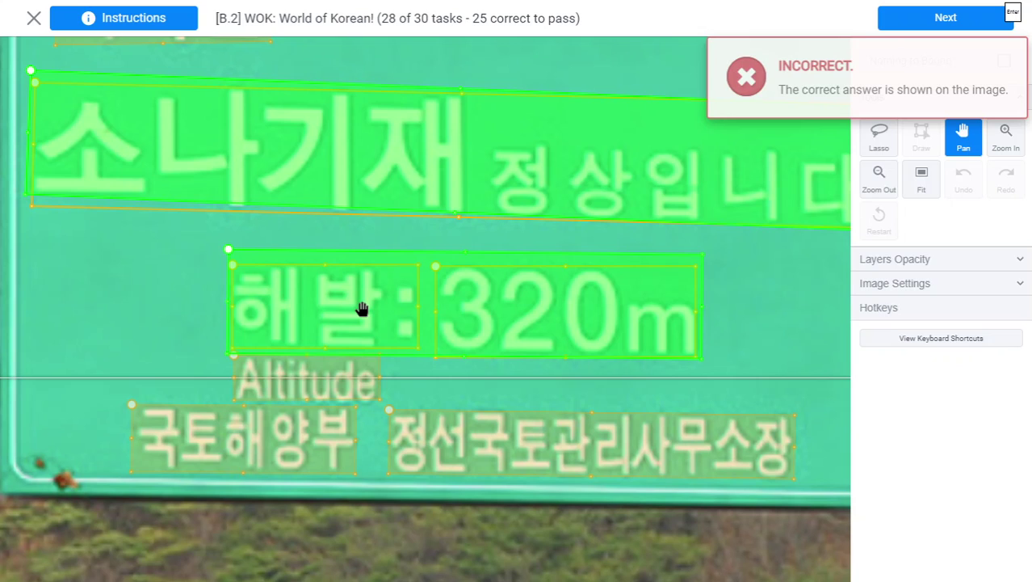
- Continue to task 29 and draw a slanted bounding box around the first character group on the license plate
key("Return")
scroll(260, 284, "up", 4)
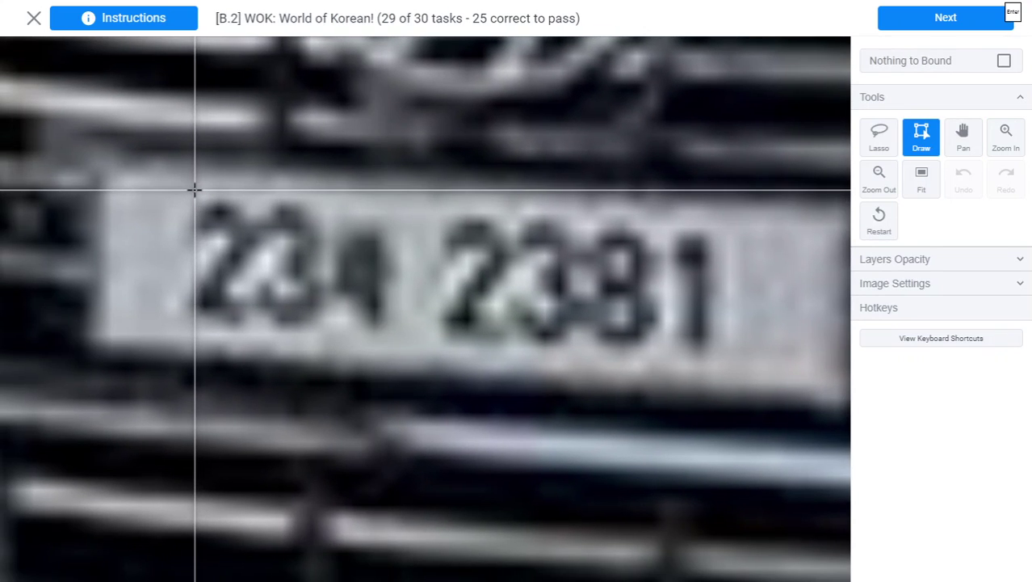
left_click(192, 188)
left_click(408, 199)
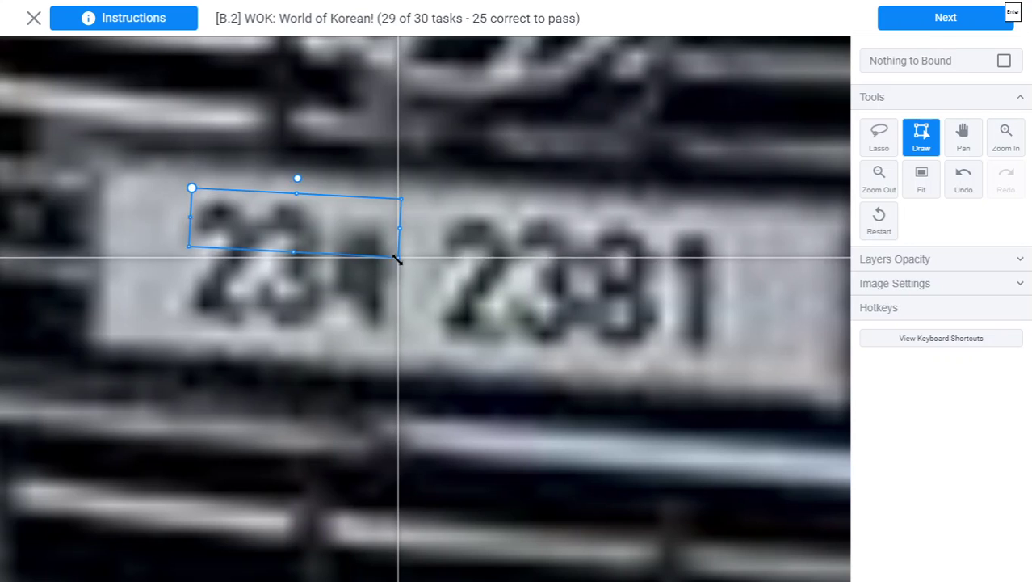
left_click_drag(462, 350, 338, 341)
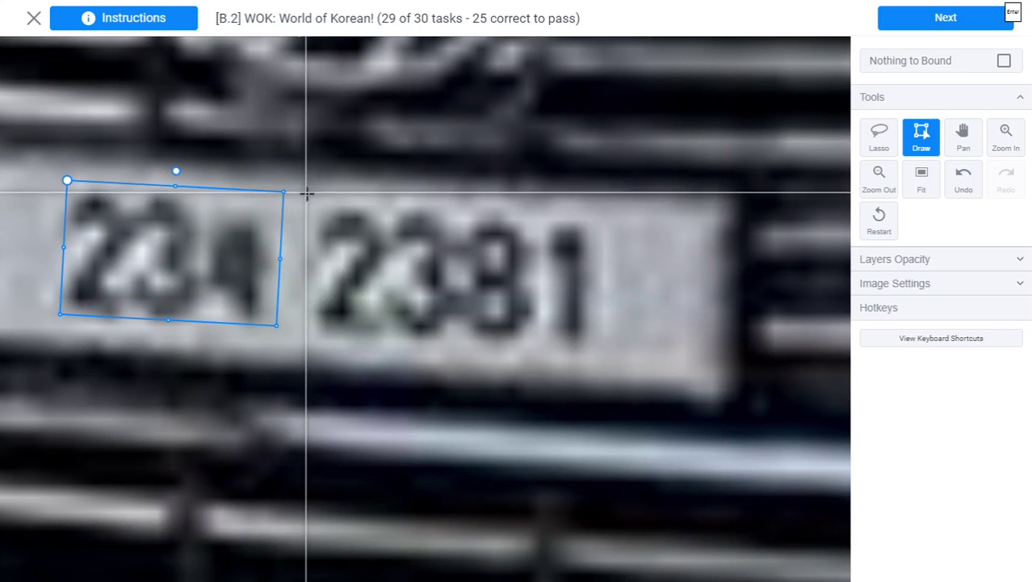
- Draw a slanted bounding box around the four-digit group on the license plate and submit task 29
left_click(316, 197)
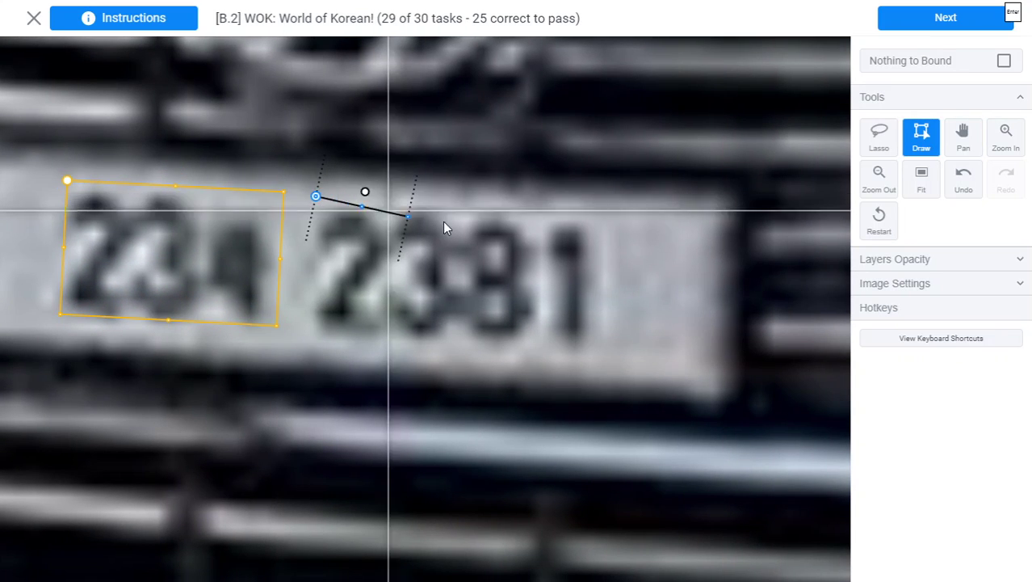
left_click(578, 208)
left_click(593, 318)
left_click_drag(594, 323, 599, 346)
scroll(231, 256, "down", 3)
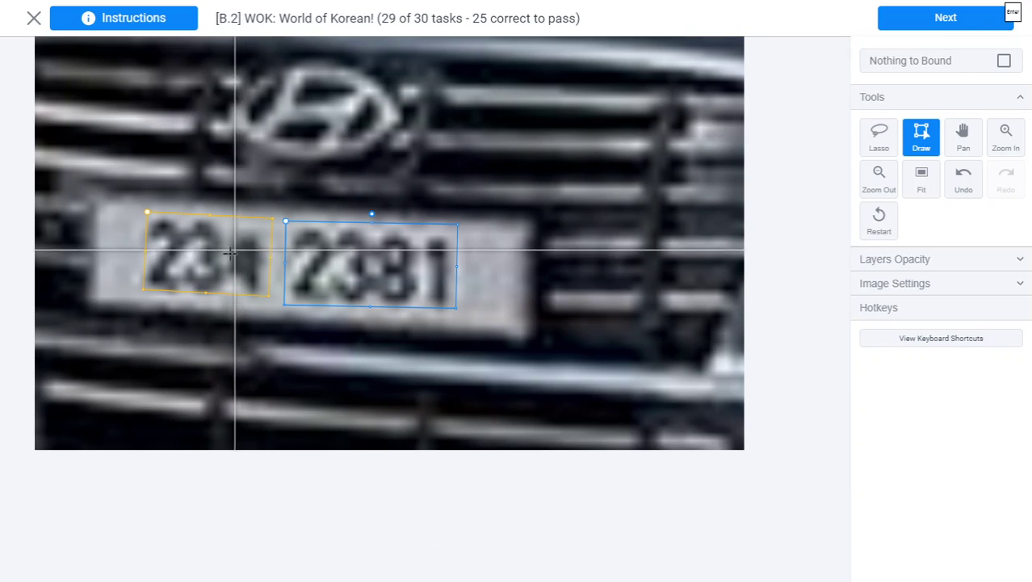
key("Return")
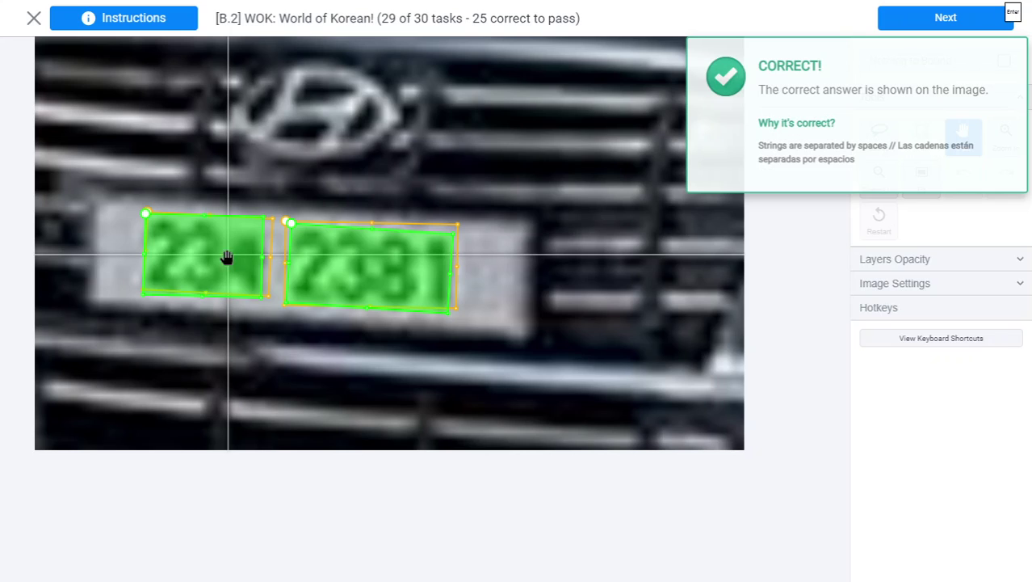
- Continue to task 30, draw one slanted bounding box around 반곡, and extend its sides and upper edge to enclose both characters
key("Return")
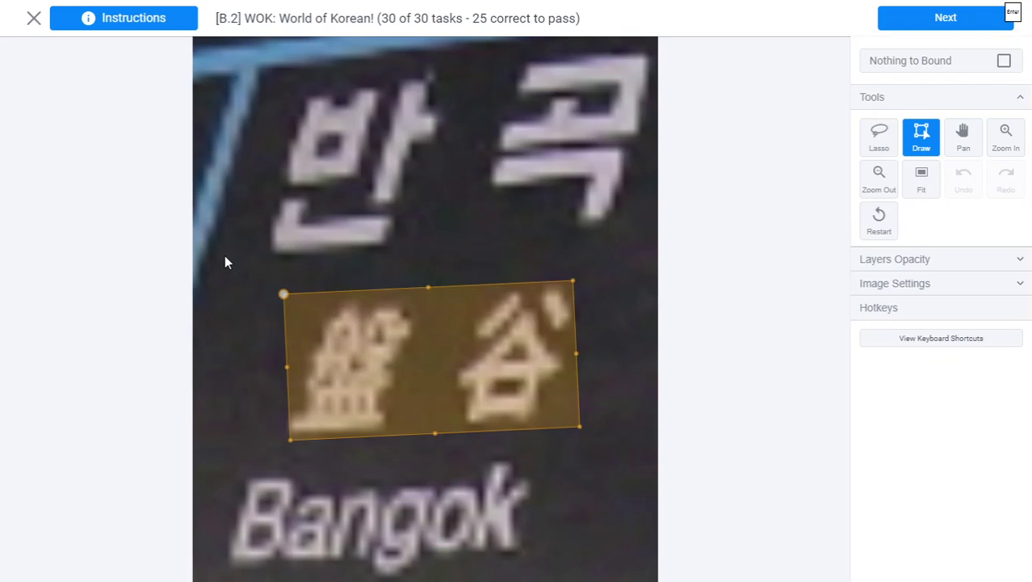
left_click(296, 98)
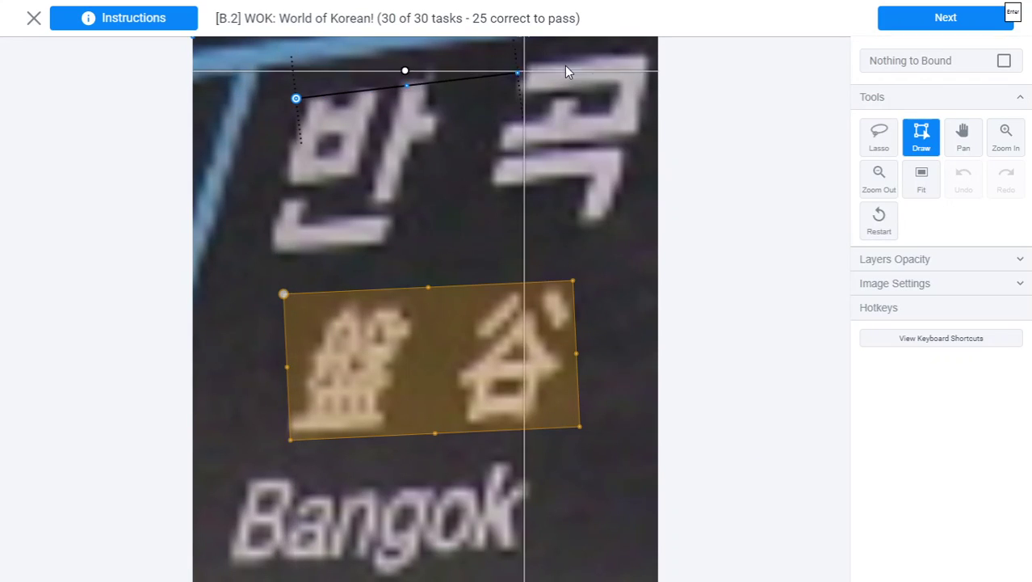
left_click(638, 50)
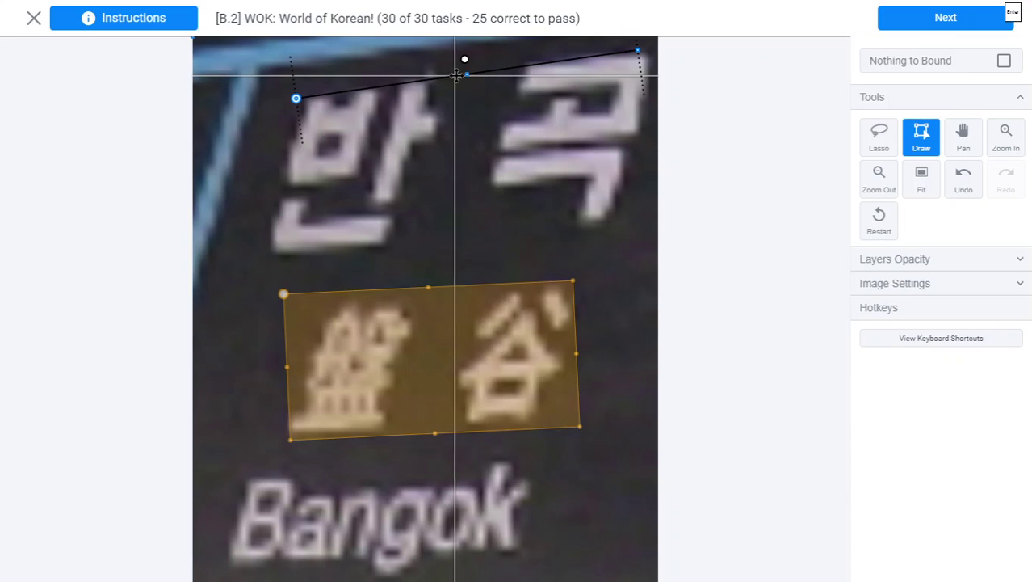
left_click(411, 261)
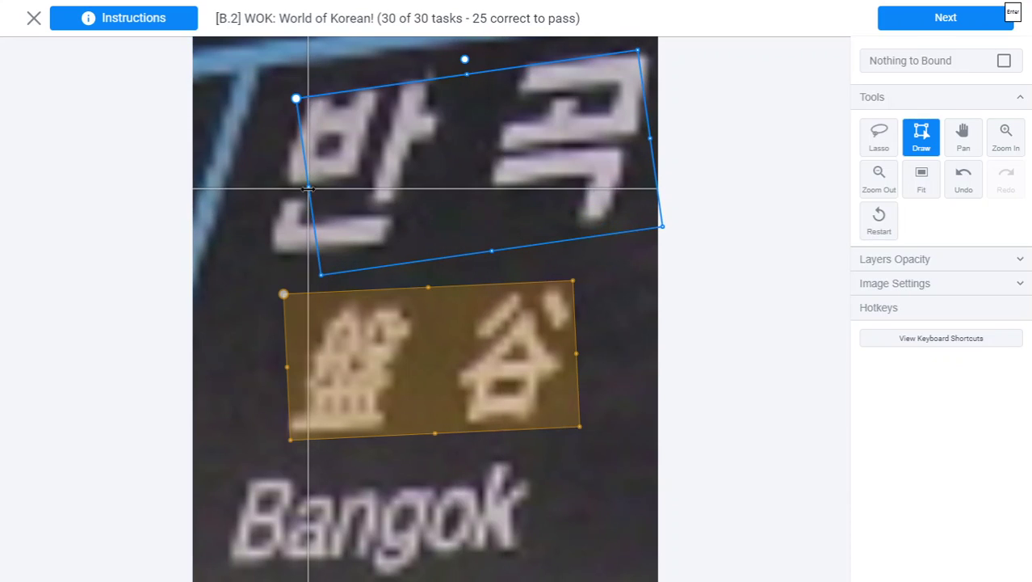
left_click_drag(296, 98, 243, 105)
left_click_drag(426, 89, 436, 71)
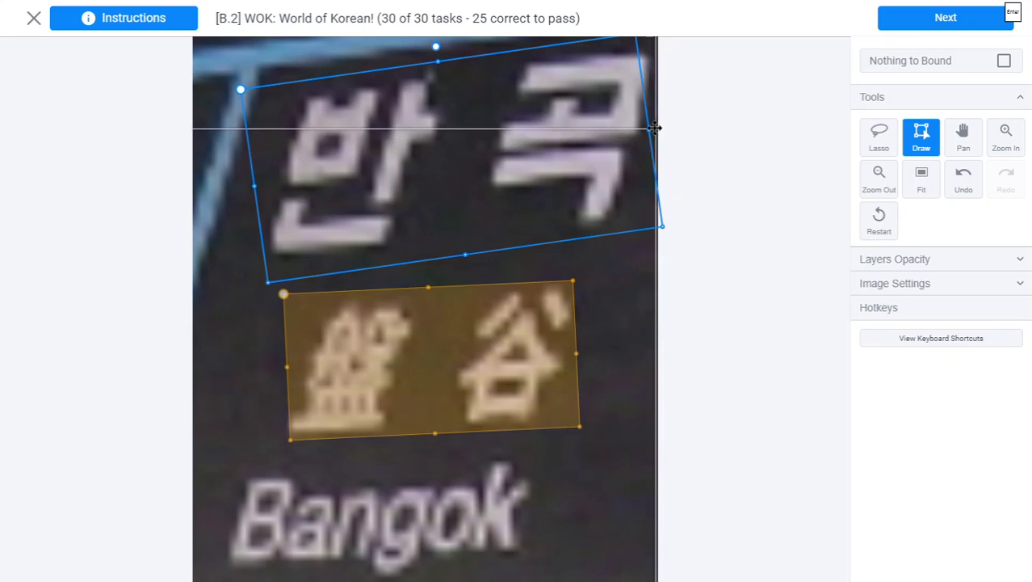
left_click_drag(650, 128, 661, 127)
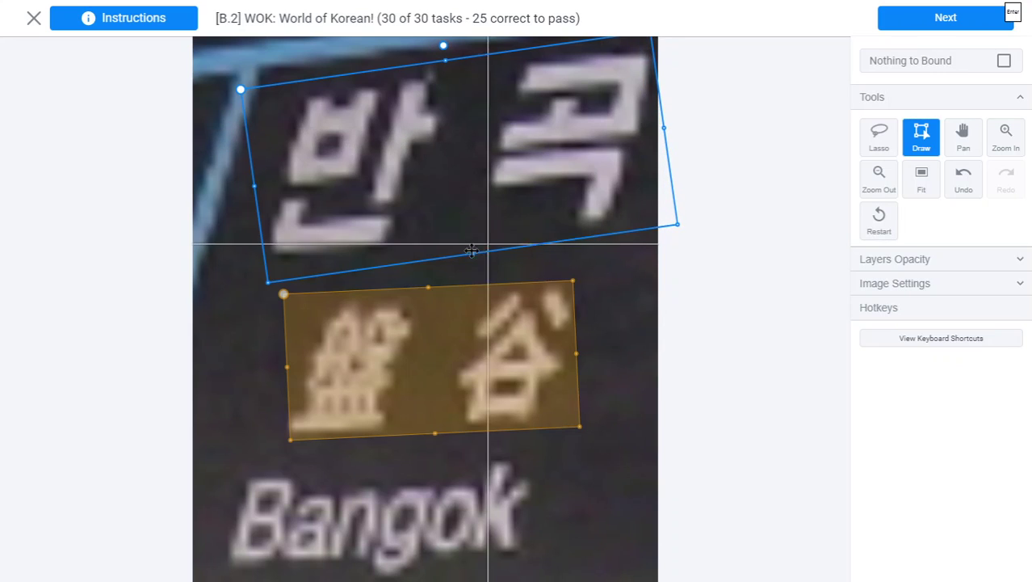
- Draw a slanted bounding box around Bangok and enlarge it from its starting corner to enclose the whole word
key("space")
left_click_drag(353, 455, 316, 292)
left_click(194, 334)
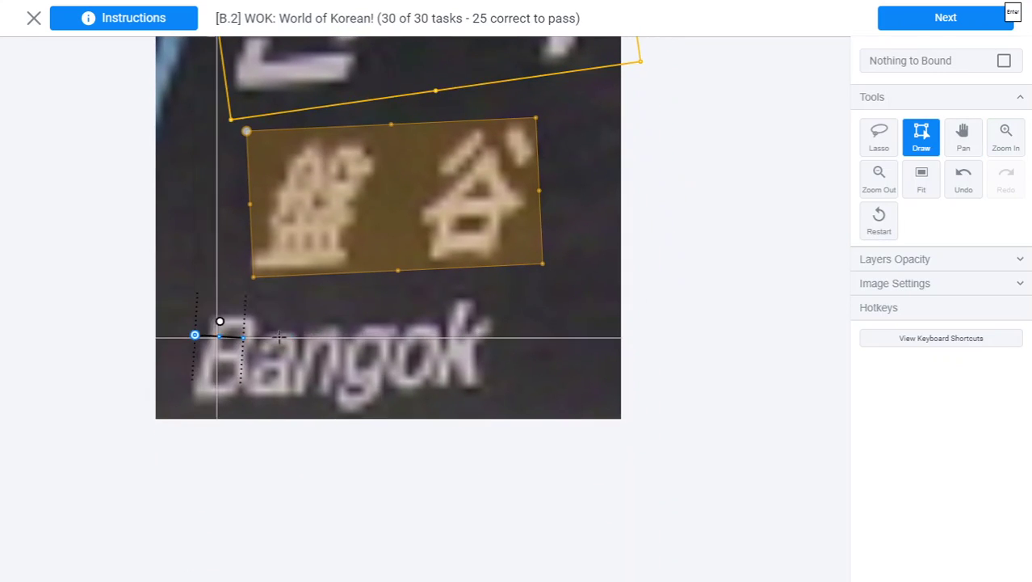
left_click(490, 312)
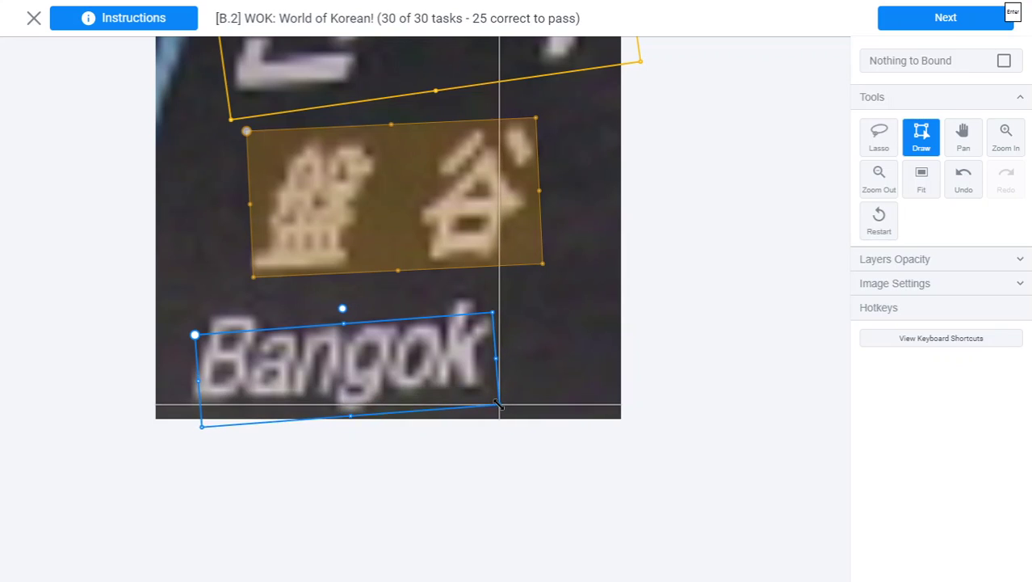
left_click(499, 405)
left_click_drag(200, 343, 182, 307)
scroll(411, 308, "down", 2)
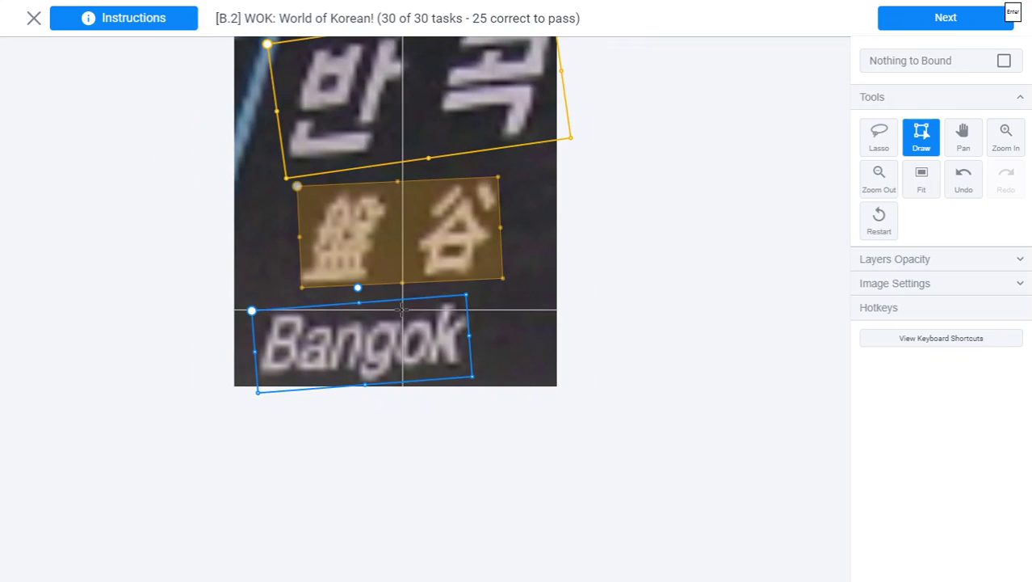
- Submit task 30 and finish the qualification test
key("space")
left_click_drag(539, 185, 514, 312)
key("d")
key("Return")
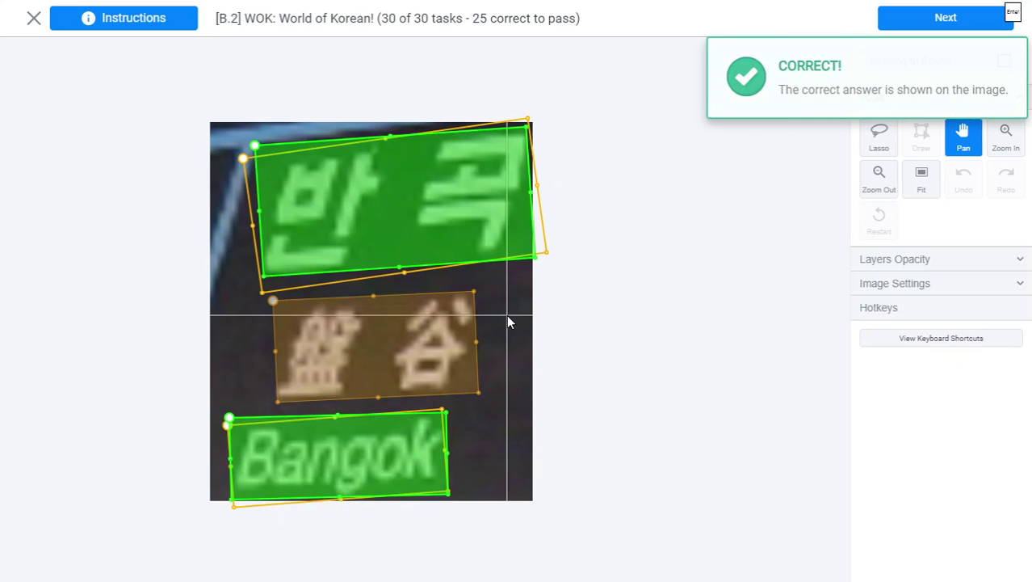
key("Return")
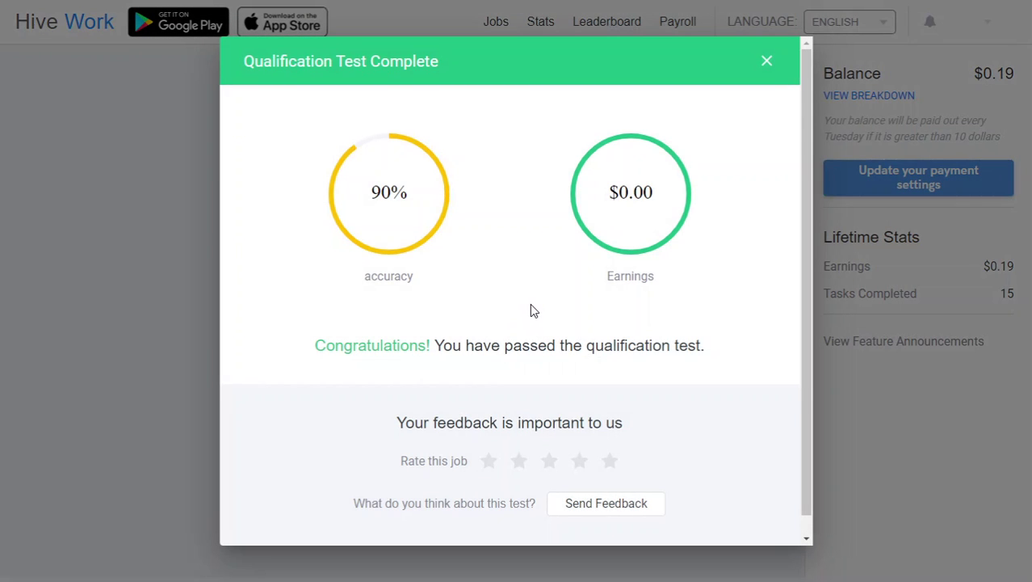